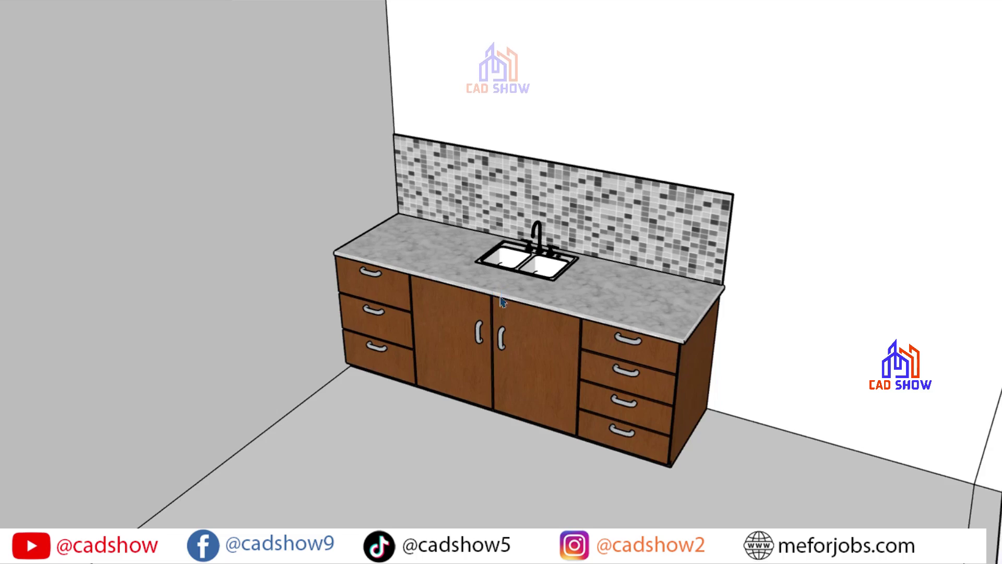
Orbit and zoom around the finished kitchen cabinet preview to view it from several sides.
scroll(501, 302, up, 2)
scroll(501, 302, up, 2)
mouse_move(501, 302)
middle_down()
mouse_move(572, 179)
mouse_move(476, 330)
mouse_move(414, 354)
mouse_move(501, 318)
middle_up()
scroll(435, 240, up, 5)
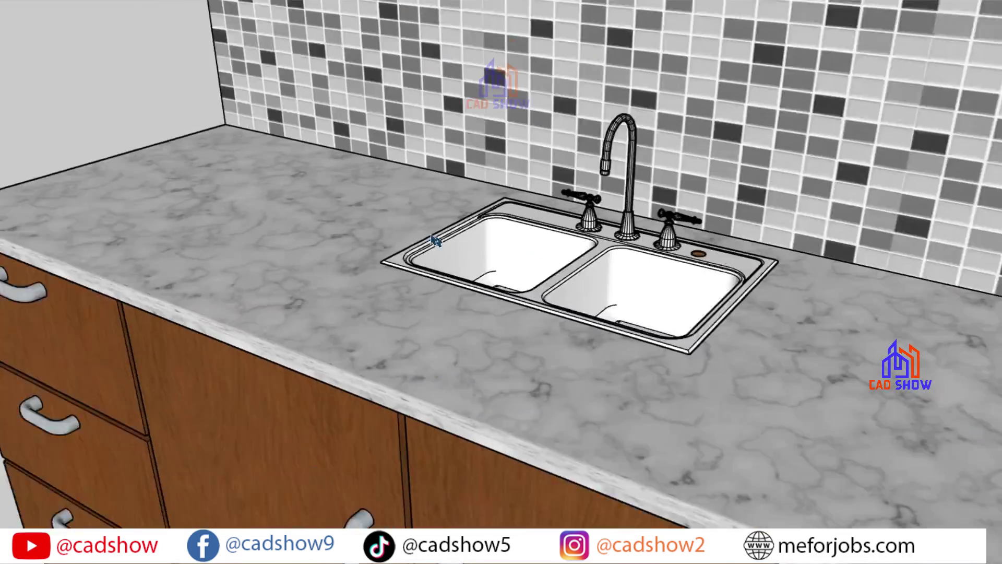
scroll(435, 240, down, 5)
mouse_move(435, 240)
middle_down()
mouse_move(503, 353)
mouse_move(629, 275)
mouse_move(414, 392)
mouse_move(671, 323)
mouse_move(548, 292)
mouse_move(523, 219)
middle_up()
scroll(524, 219, down, 2)
scroll(523, 210, up, 4)
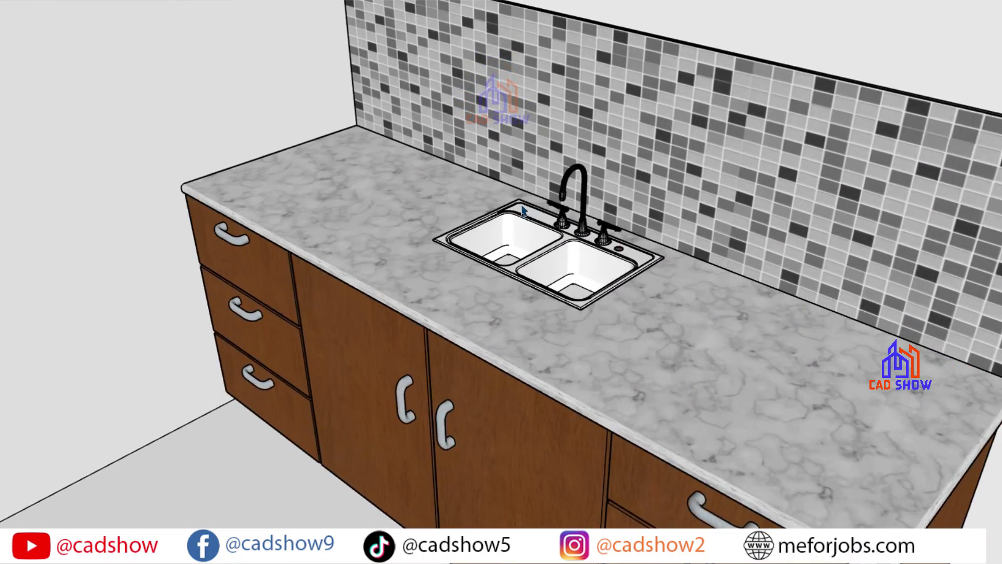
scroll(524, 210, down, 3)
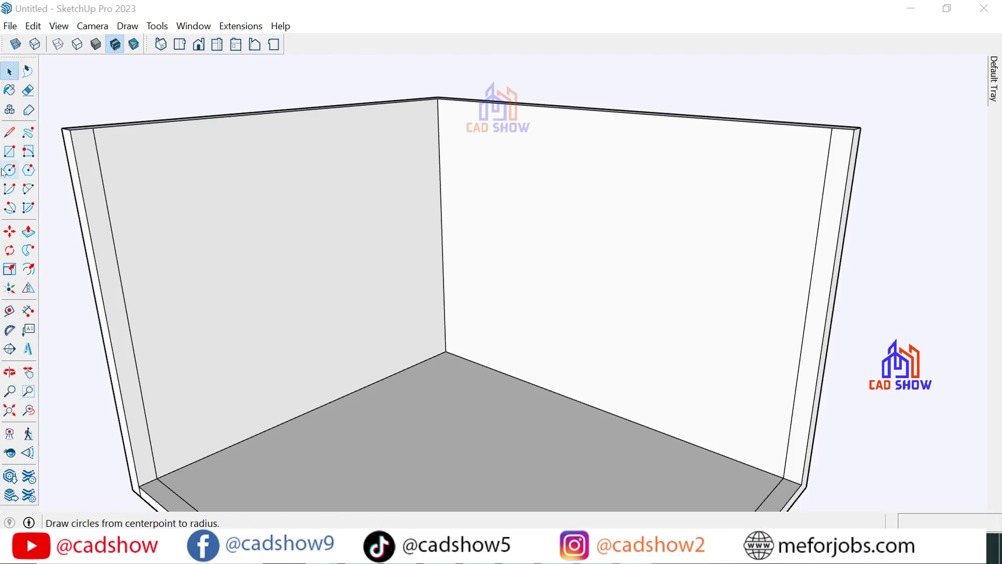
Draw an 8' by 2' rectangle on the floor starting at the wall corner.
scroll(271, 78, up, 2)
click(9, 71)
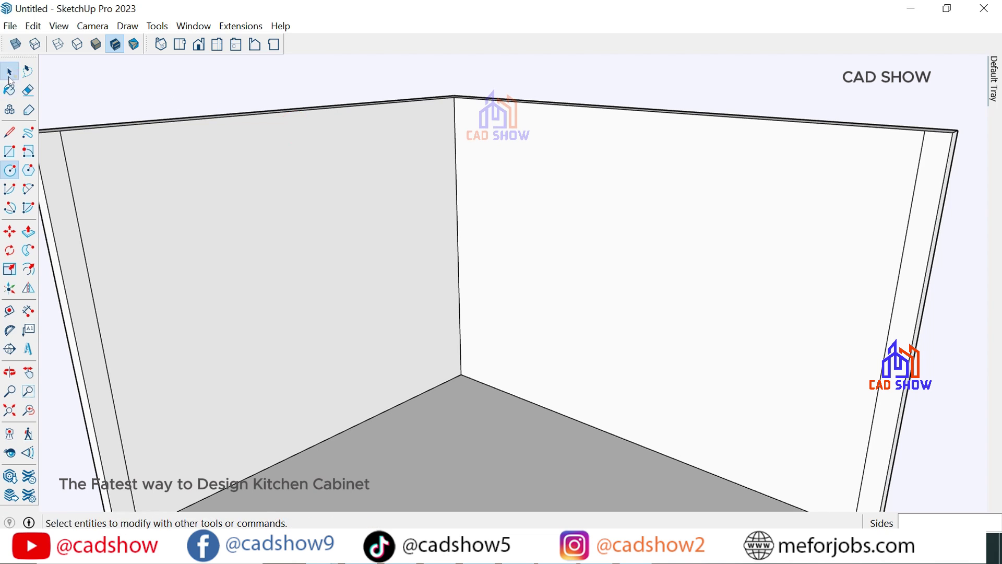
click(9, 152)
click(461, 375)
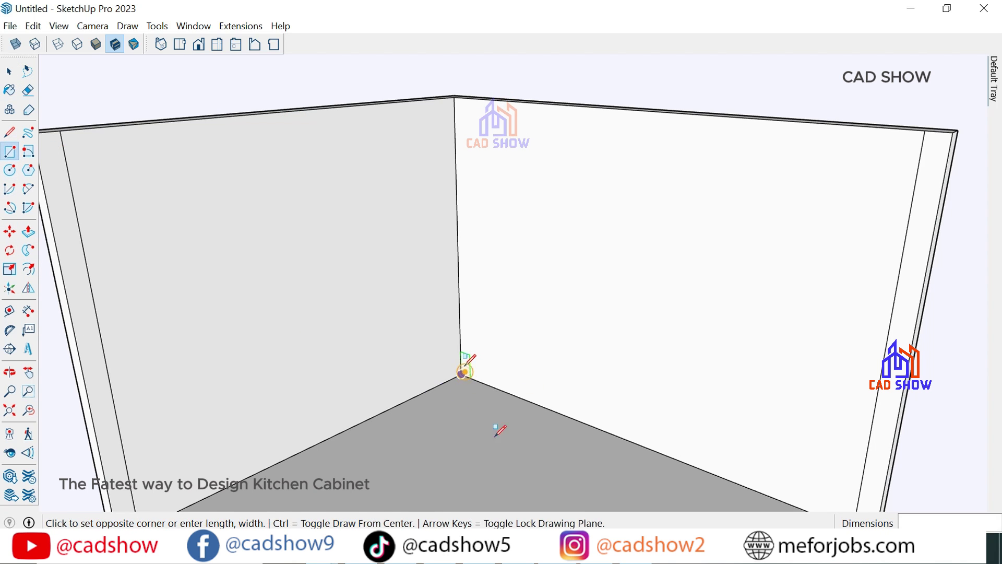
scroll(385, 331, down, 1)
scroll(392, 328, down, 2)
scroll(398, 324, down, 1)
scroll(520, 418, up, 2)
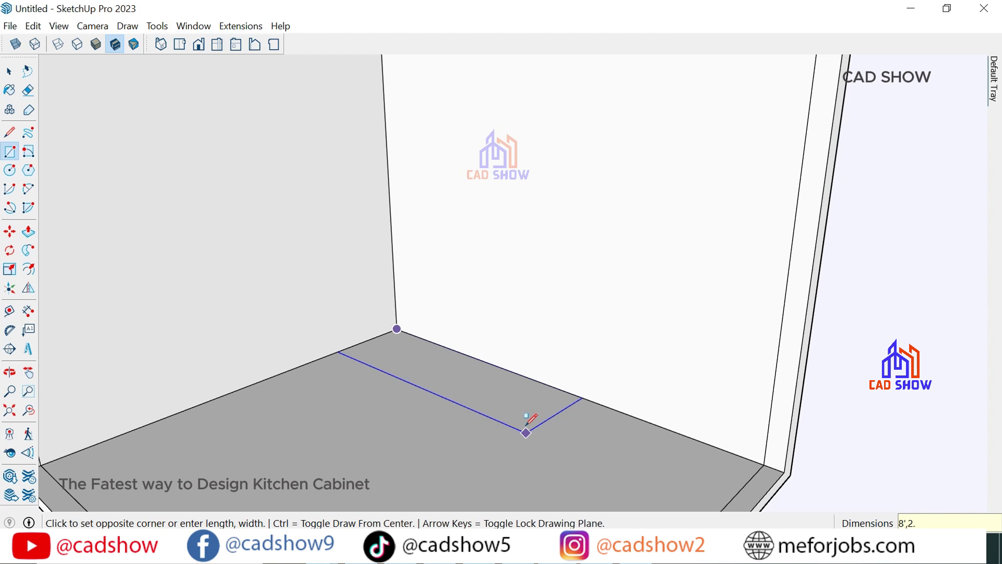
click(526, 432)
Push/Pull the floor rectangle up into a solid cabinet box.
click(28, 231)
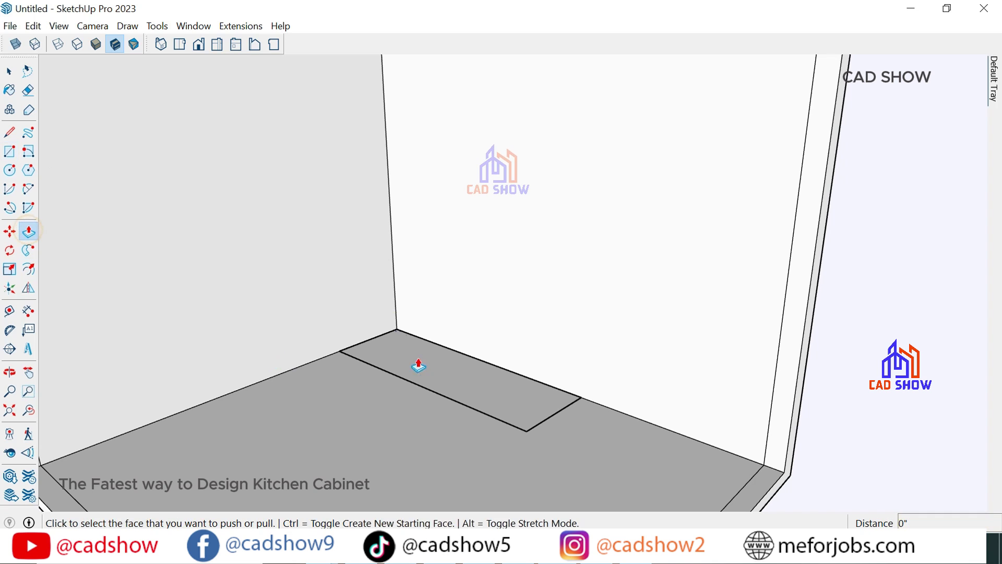
click(439, 374)
text(3)
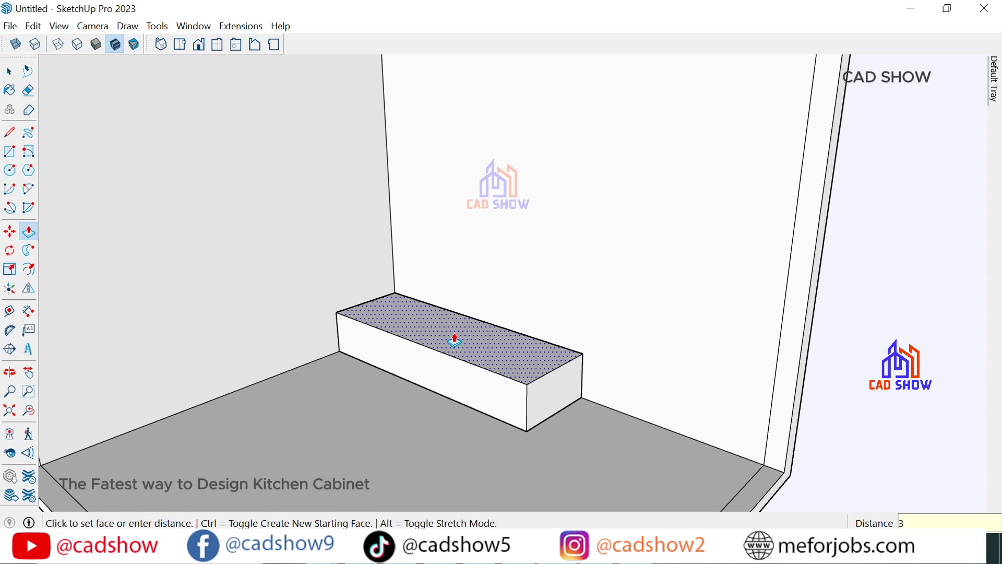
key(Return)
Copy the cabinet's bottom front edge 2 inches upward.
click(10, 72)
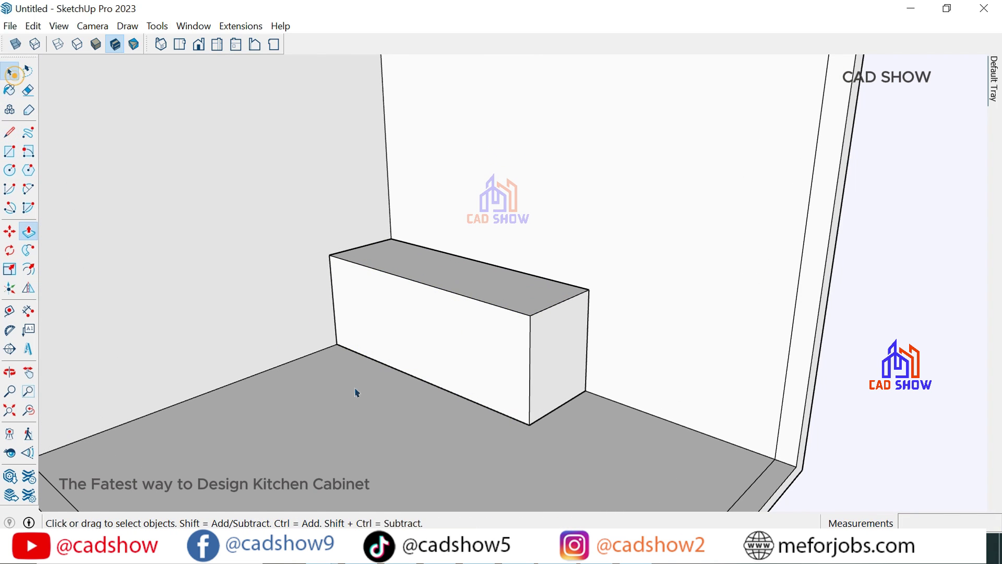
scroll(492, 398, up, 2)
scroll(492, 397, up, 3)
click(10, 231)
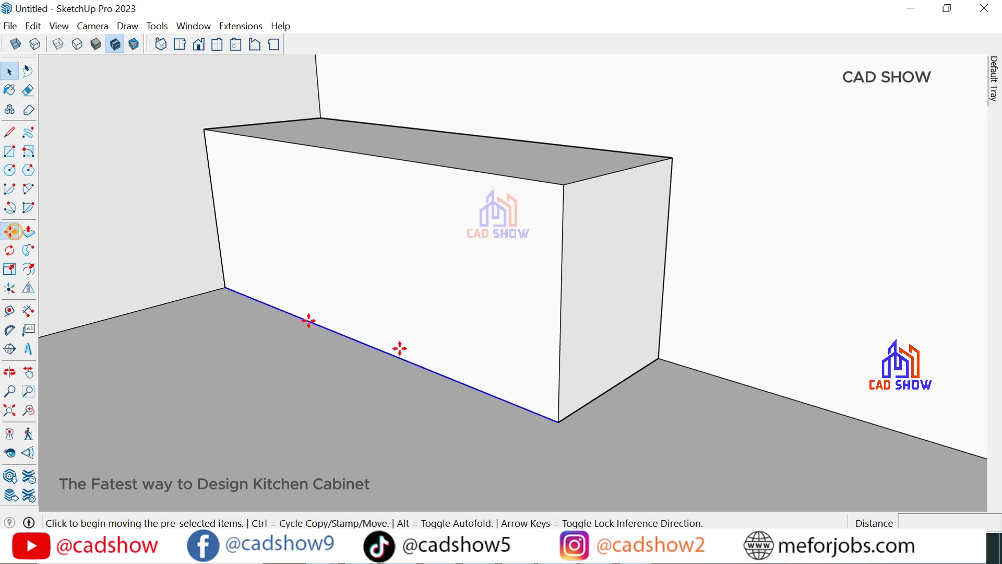
key(ctrl)
click(558, 418)
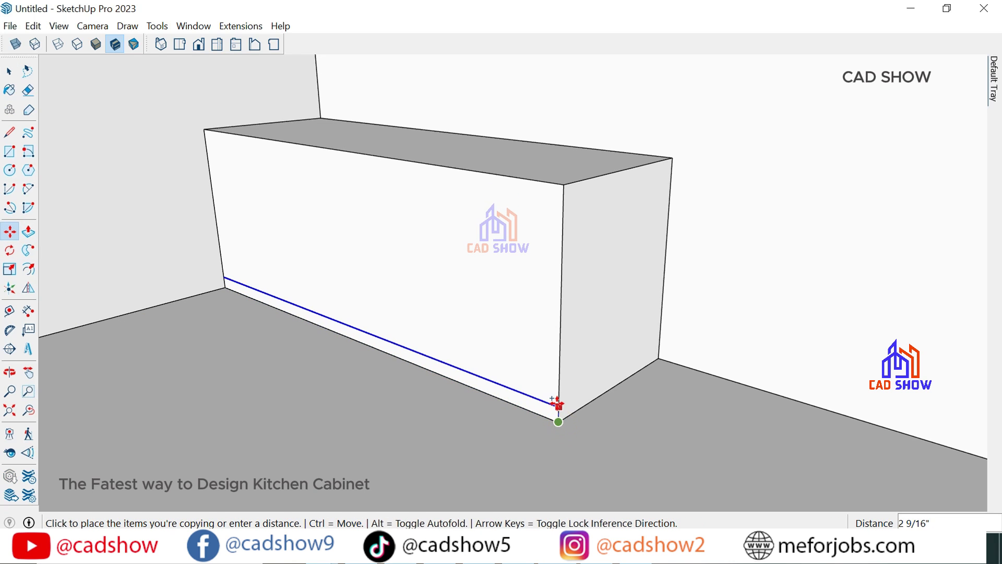
text(2)
key(Return)
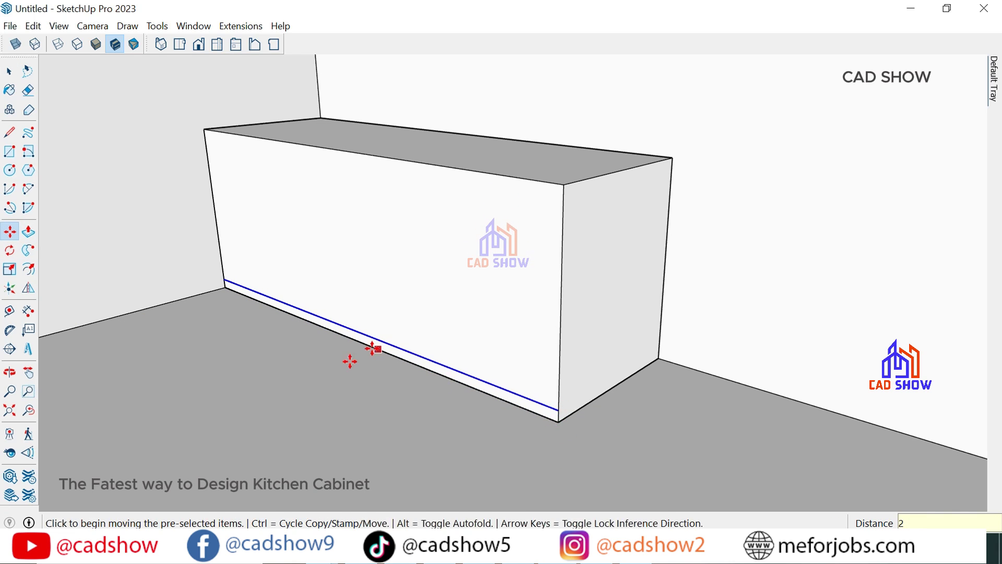
Recess the new bottom front strip 2 inches inward as a toe-kick.
click(10, 69)
click(28, 231)
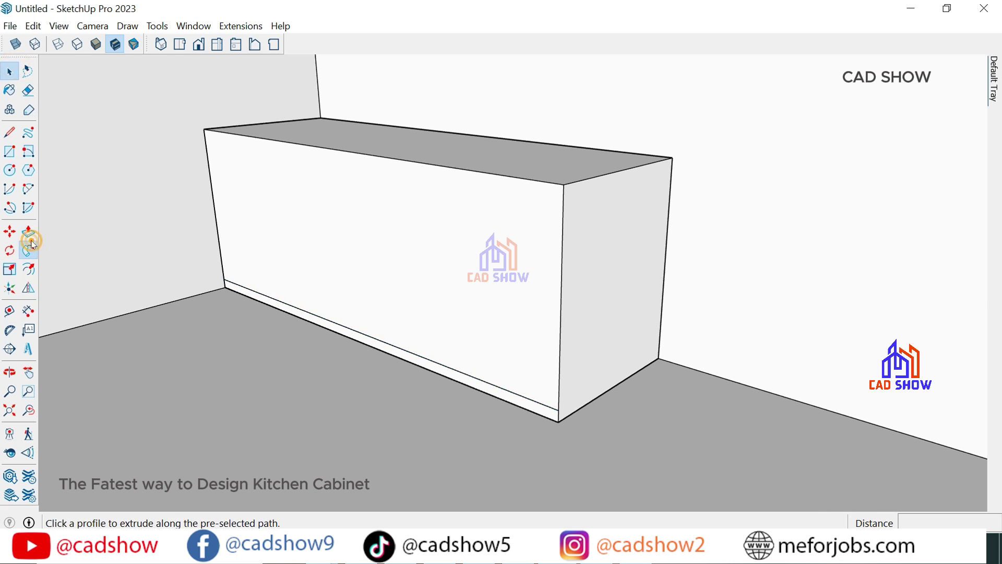
scroll(366, 351, up, 3)
click(381, 359)
text(2)
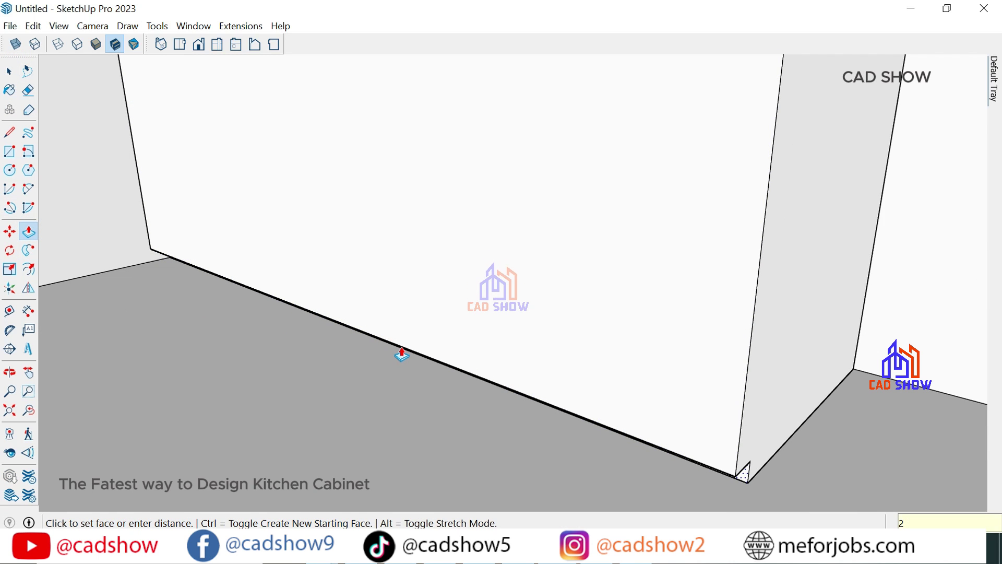
key(Return)
scroll(281, 292, down, 3)
key(space)
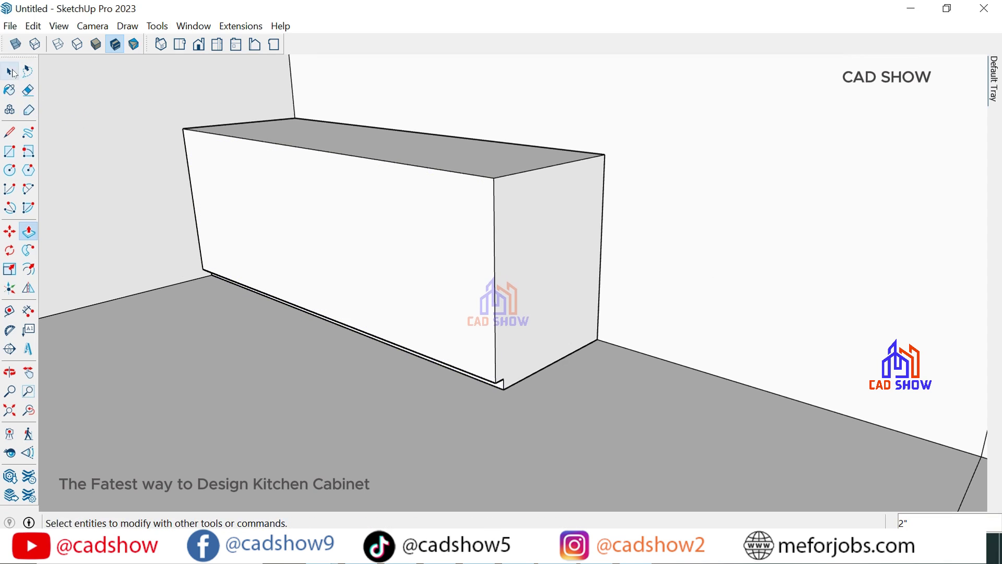
middle_drag(272, 220, 398, 188)
scroll(320, 221, up, 2)
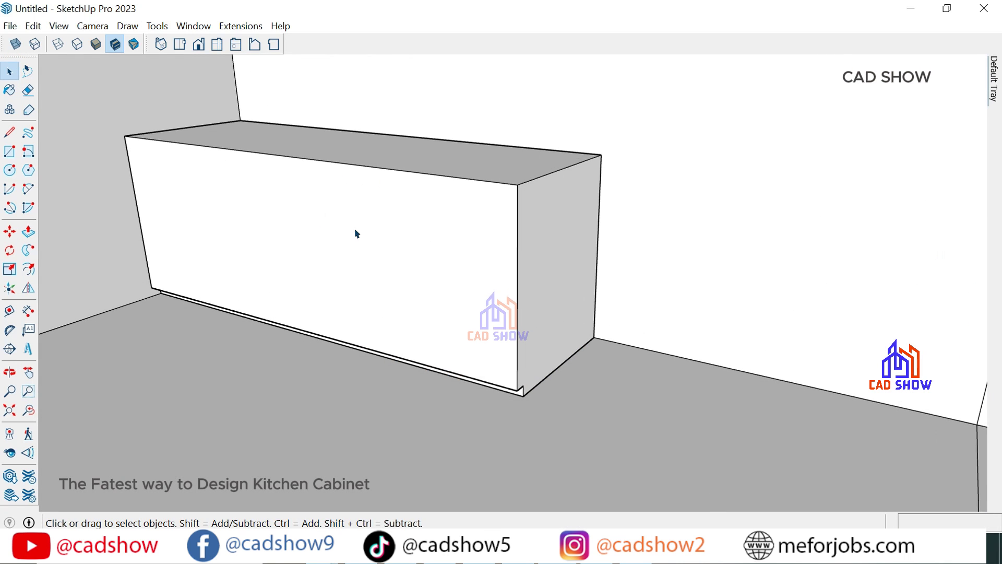
Copy the front's right vertical edge to its left end, dividing the front into four bays.
click(11, 232)
key(ctrl)
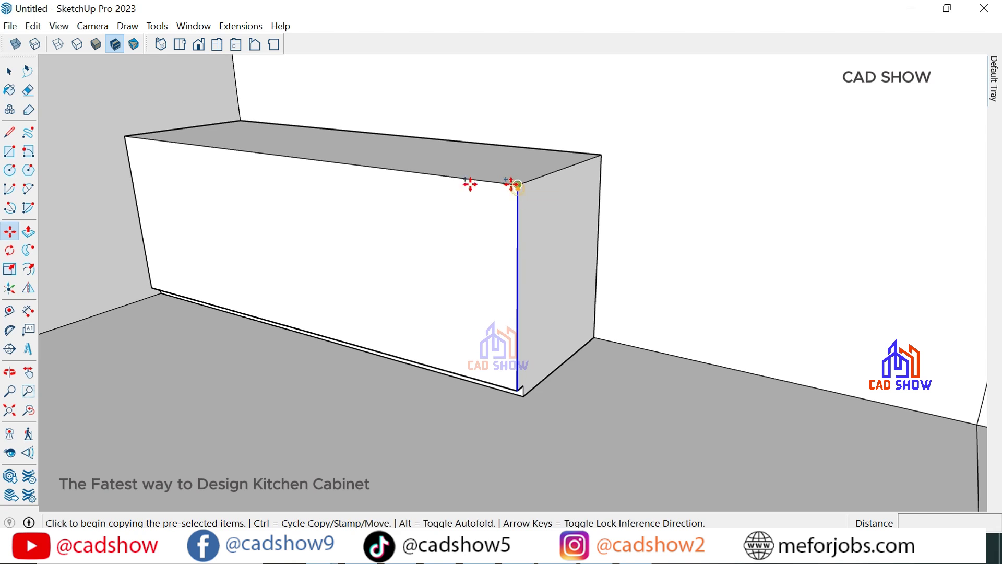
click(517, 185)
click(124, 136)
text(/4)
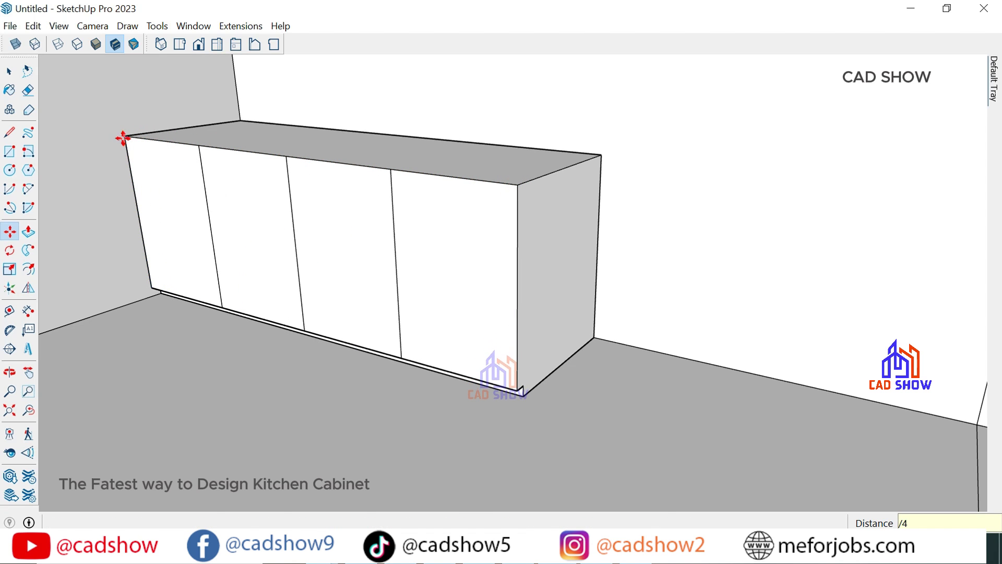
scroll(300, 217, up, 2)
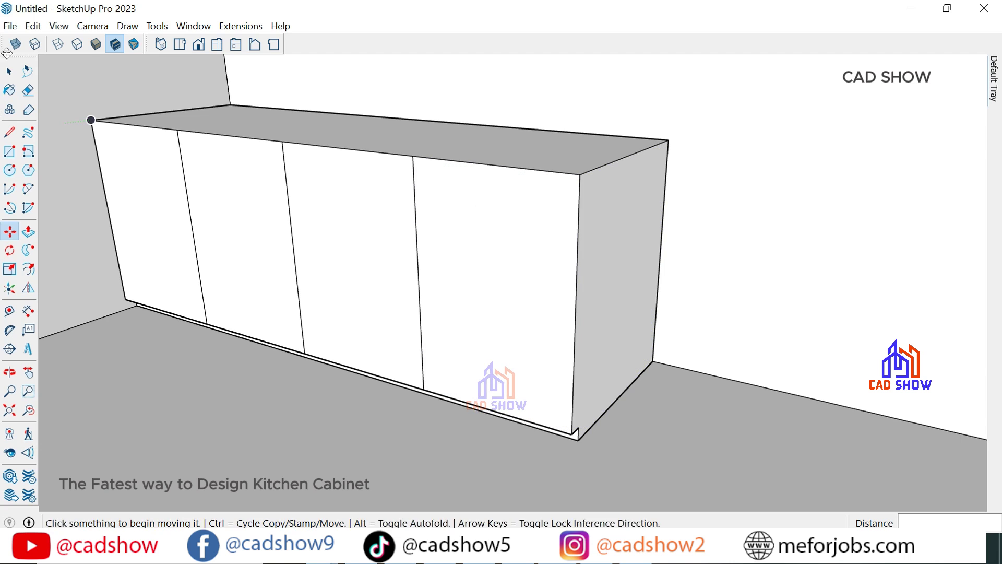
key(space)
mouse_move(226, 188)
middle_down()
mouse_move(264, 150)
mouse_move(304, 173)
mouse_move(239, 179)
middle_up()
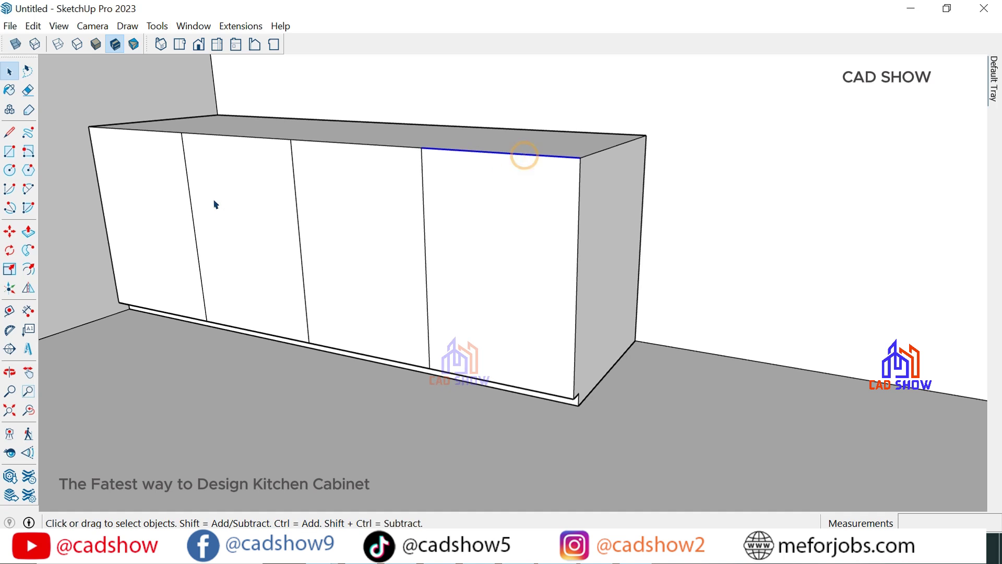
Divide the right panel into four equal drawer fronts with a /4 copy array.
key(m)
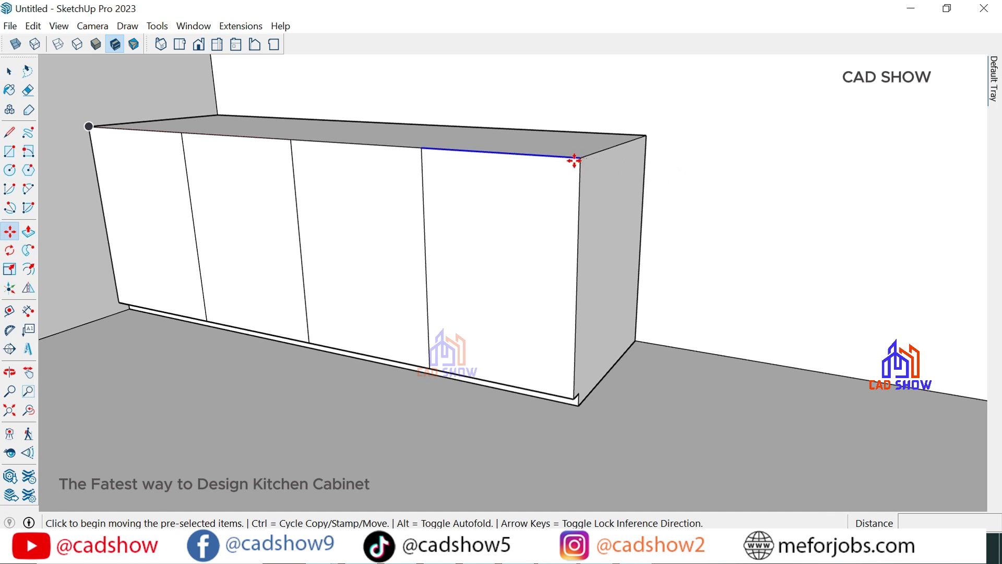
key(ctrl)
click(579, 157)
click(573, 395)
text(/4)
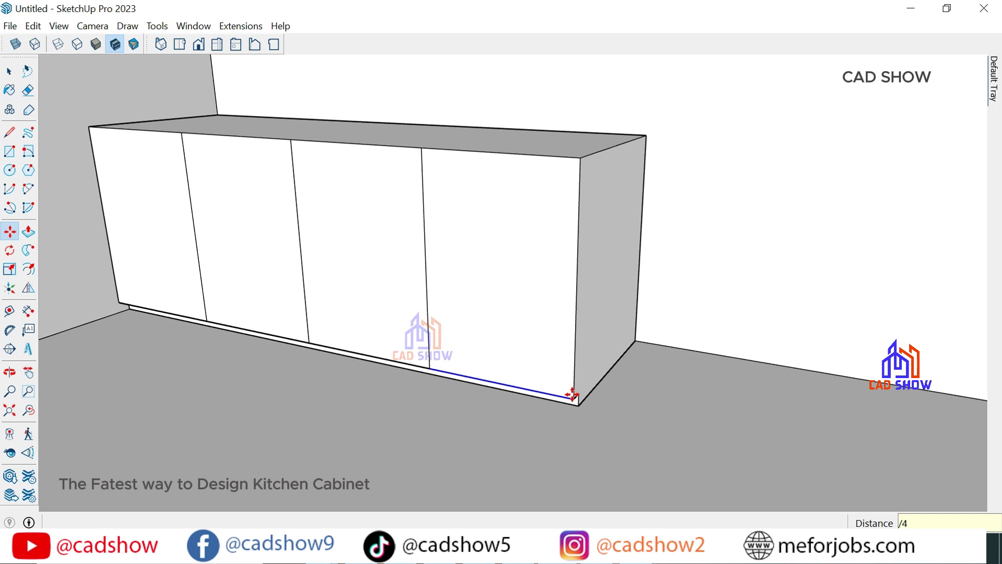
key(Return)
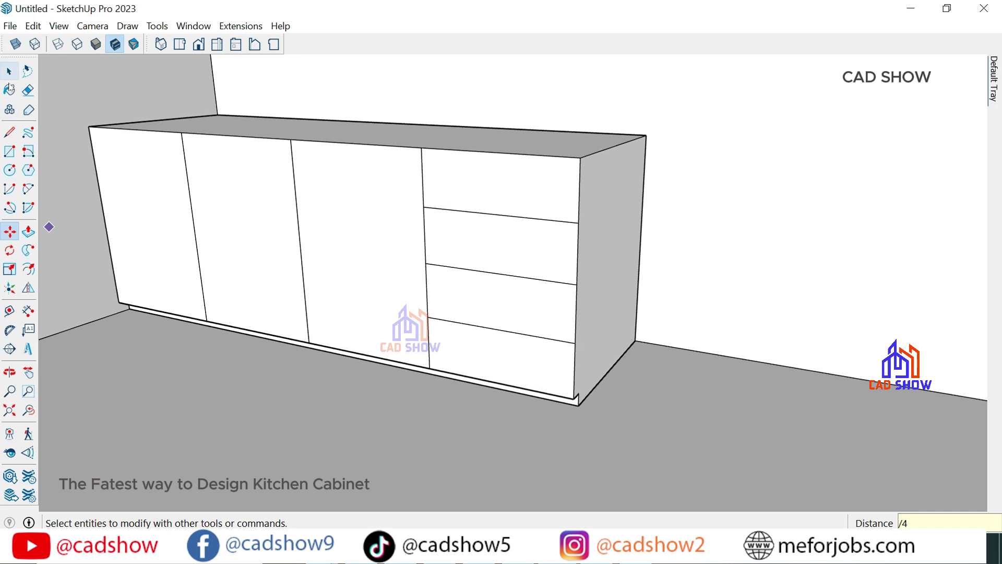
Divide the left panel into three equal drawer fronts with a /3 copy array.
click(15, 75)
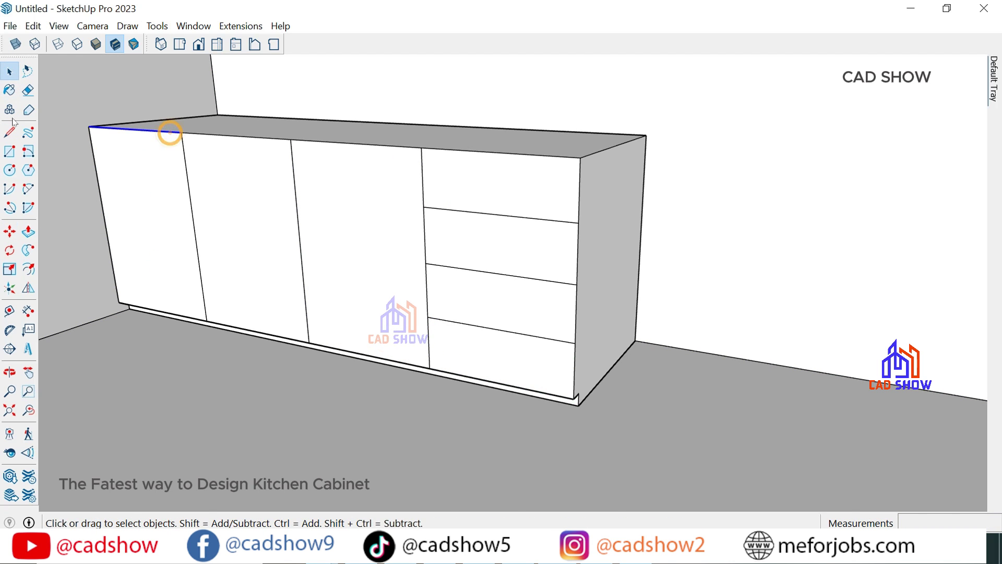
click(14, 231)
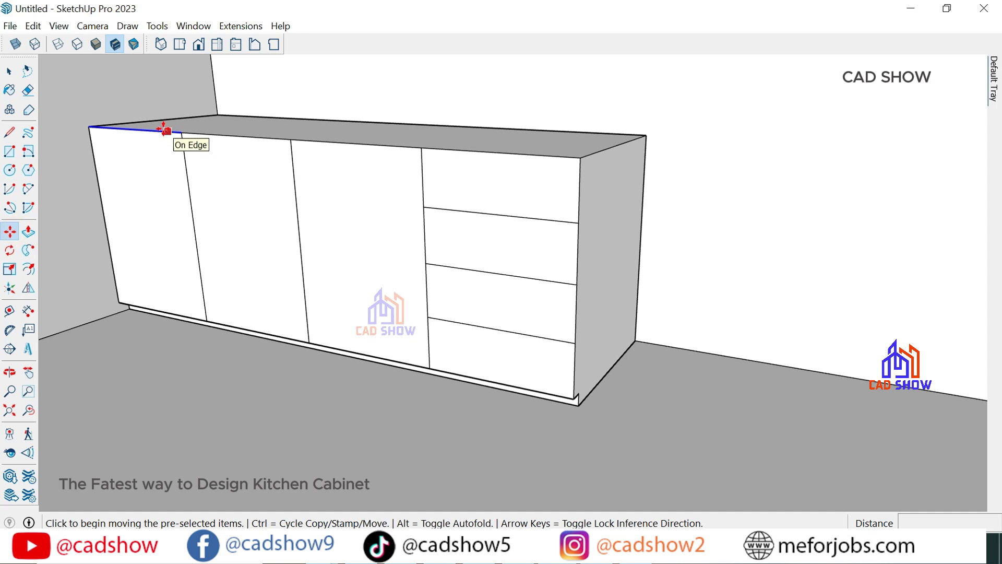
key(ctrl)
click(181, 133)
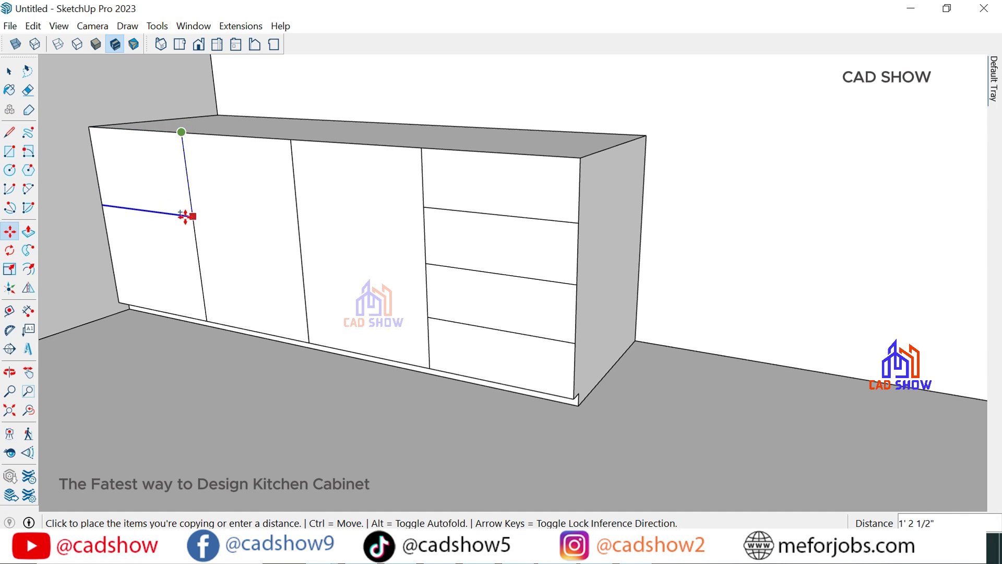
click(206, 313)
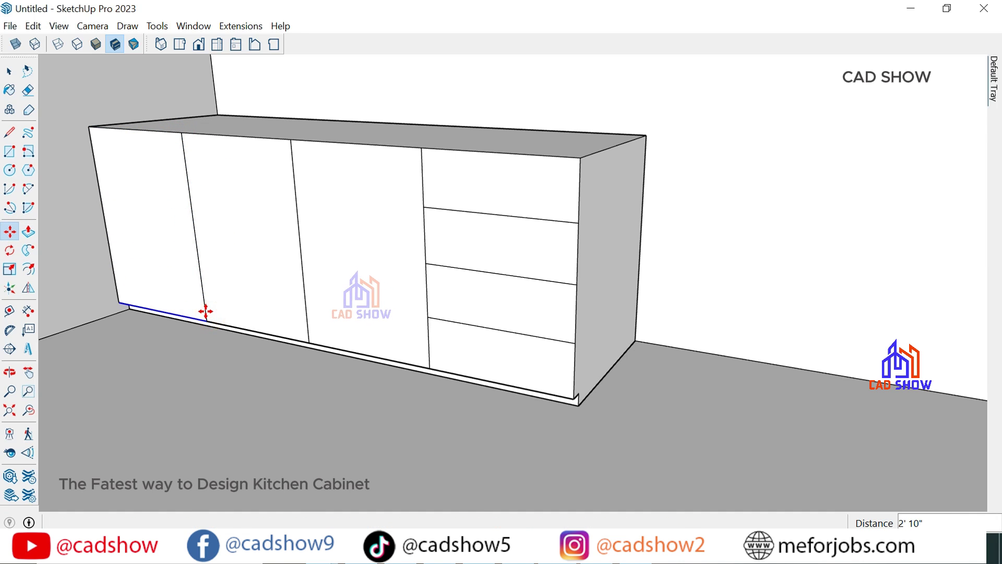
text(/3)
key(Return)
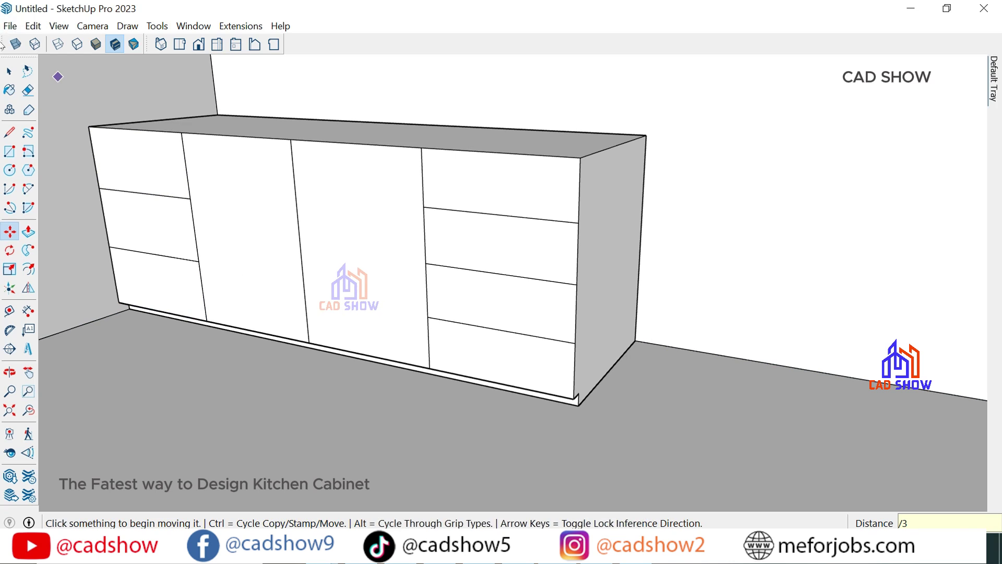
Inset a 0.25 offset outline on each of the three left drawer fronts.
key(f)
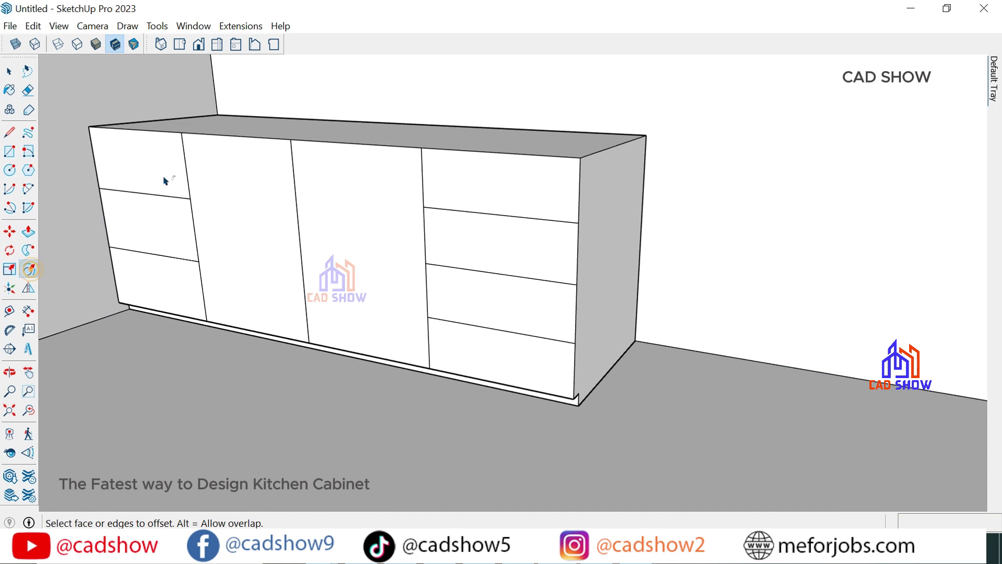
click(150, 139)
text(25)
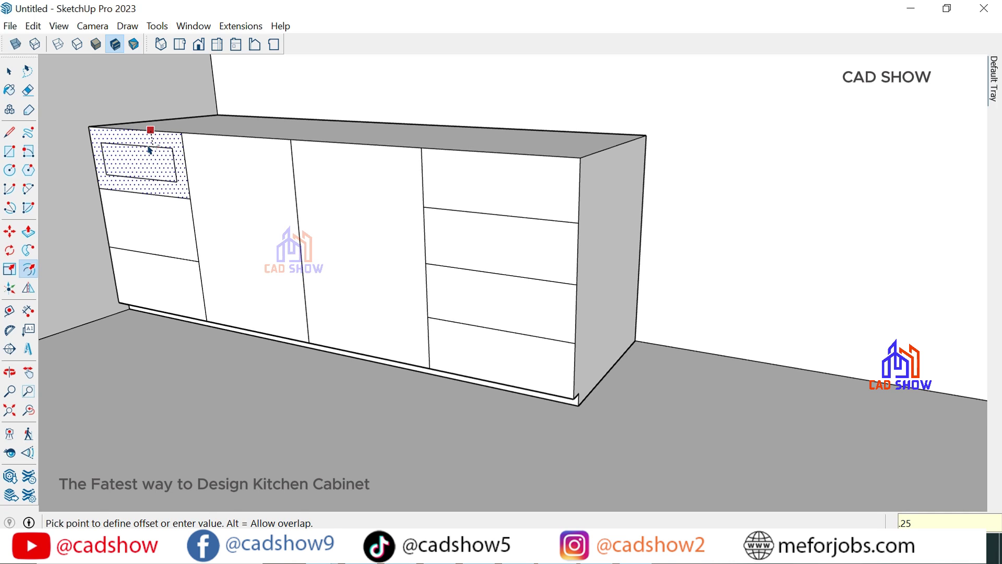
key(Return)
scroll(136, 187, up, 2)
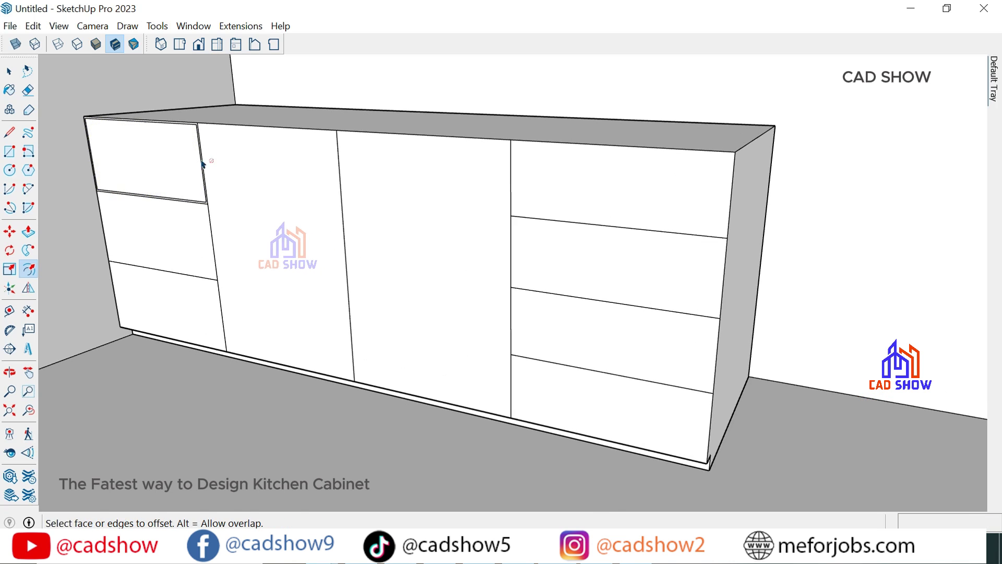
scroll(177, 225, up, 3)
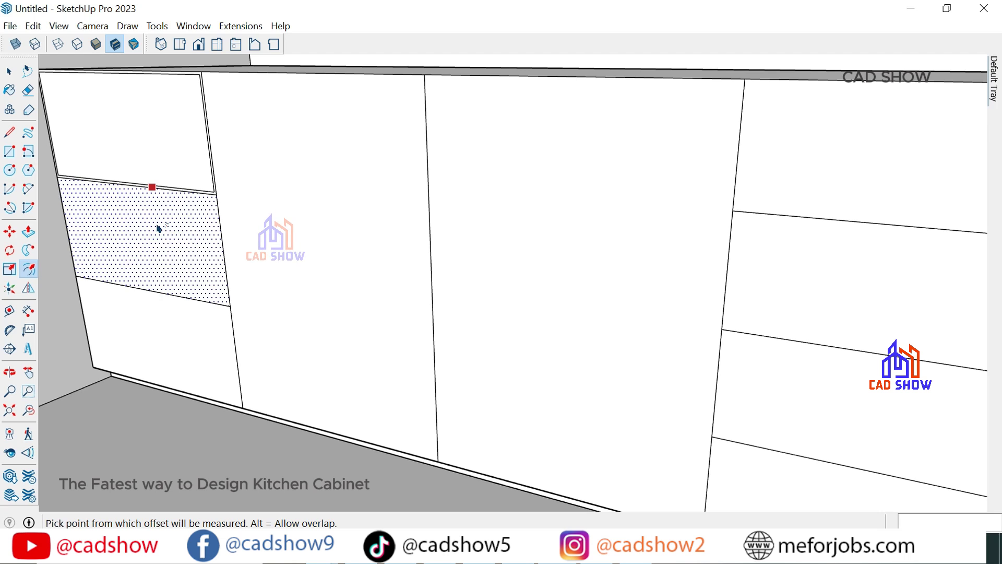
double_click(158, 227)
double_click(149, 314)
Add the same inset outline to both door panels and the four right drawer fronts.
double_click(246, 211)
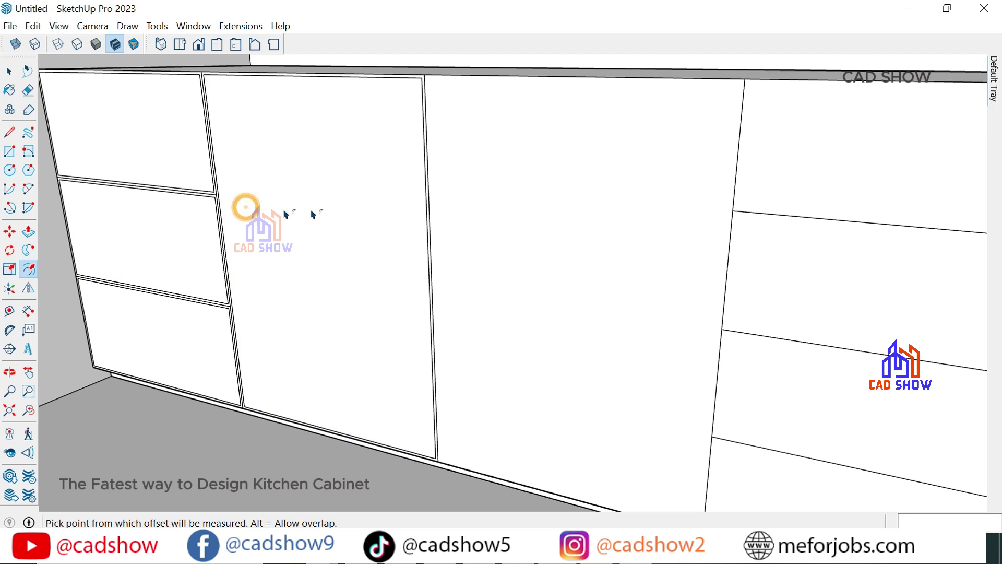
double_click(466, 211)
scroll(579, 183, down, 3)
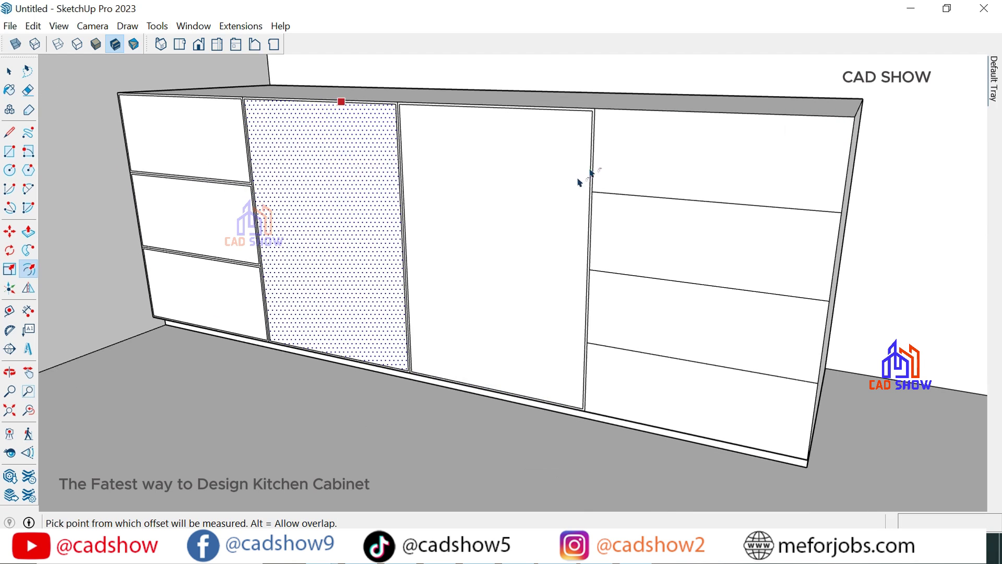
double_click(634, 154)
double_click(634, 211)
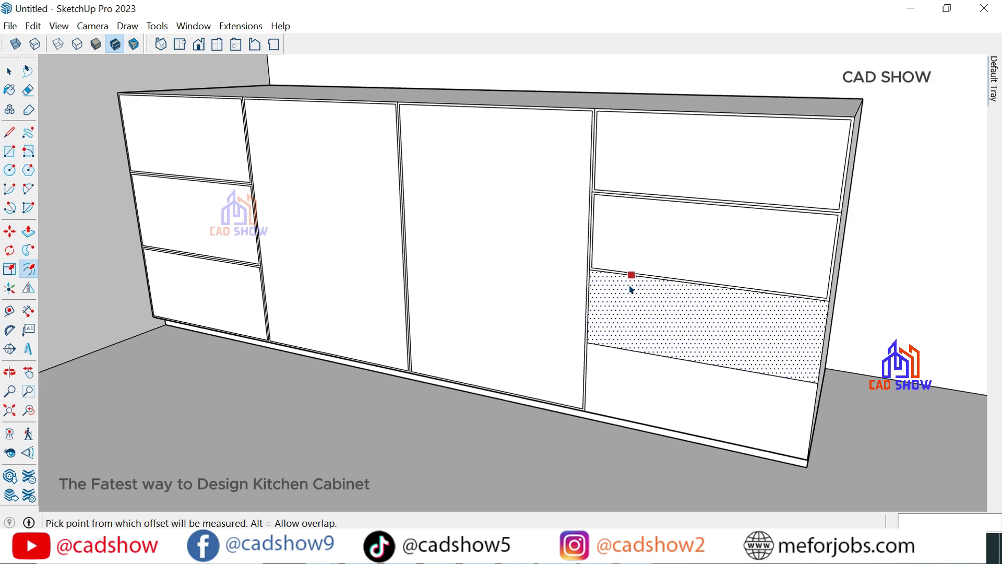
double_click(631, 288)
double_click(635, 355)
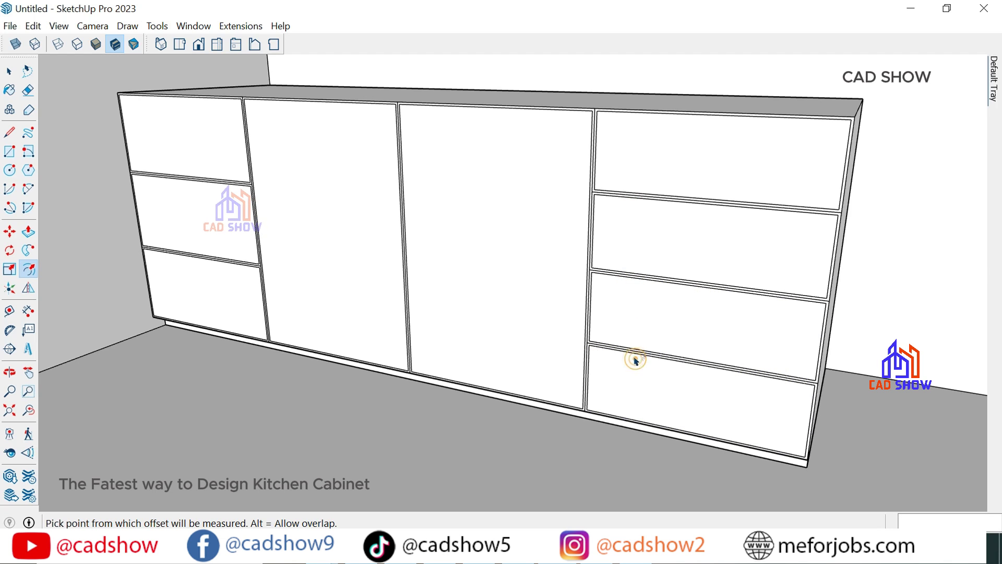
click(27, 72)
Erase the duplicate vertical edges where the left drawers meet the door panel.
scroll(280, 219, up, 5)
scroll(280, 219, up, 3)
click(29, 90)
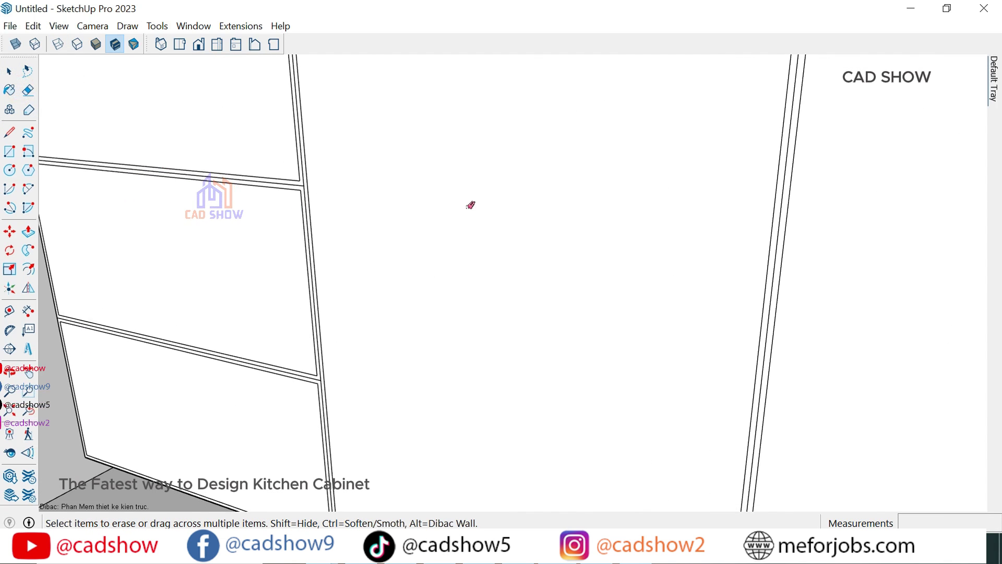
scroll(471, 204, up, 3)
scroll(253, 166, up, 1)
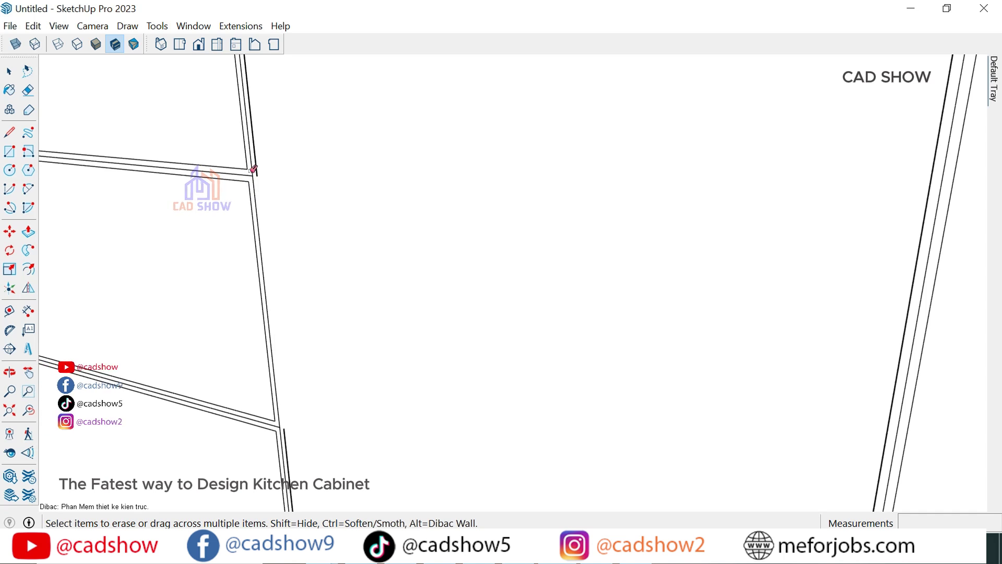
click(251, 168)
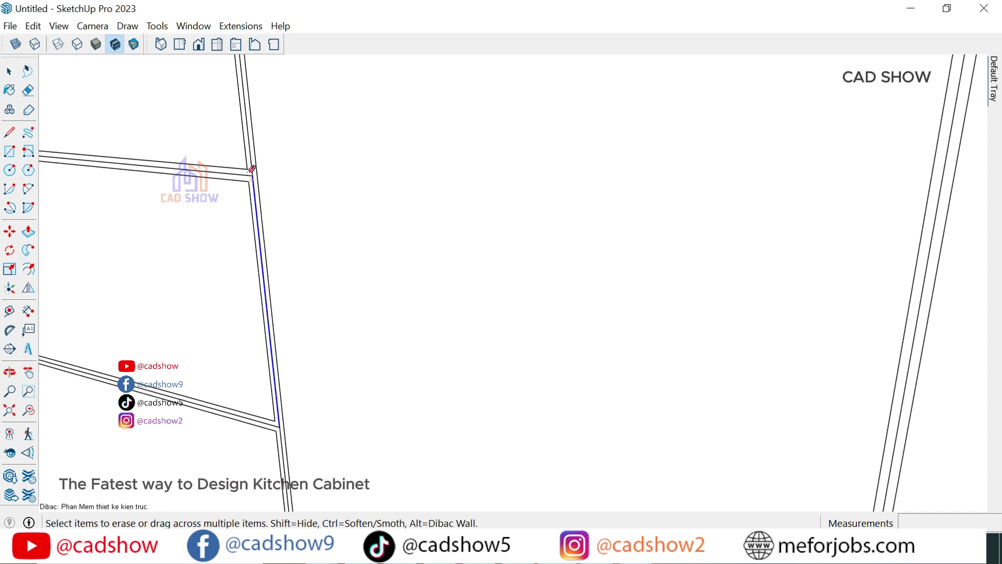
click(252, 172)
click(251, 171)
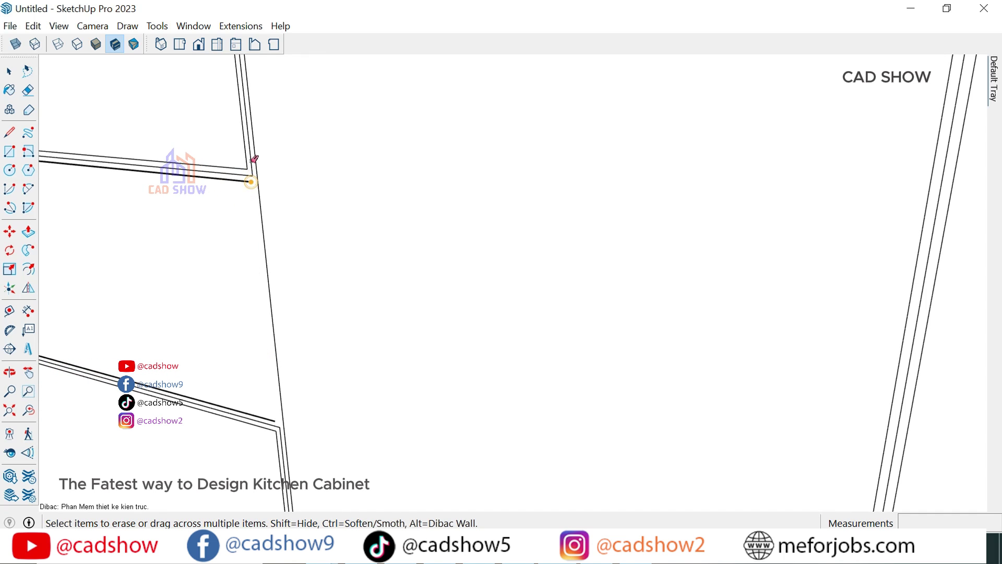
scroll(251, 162, up, 2)
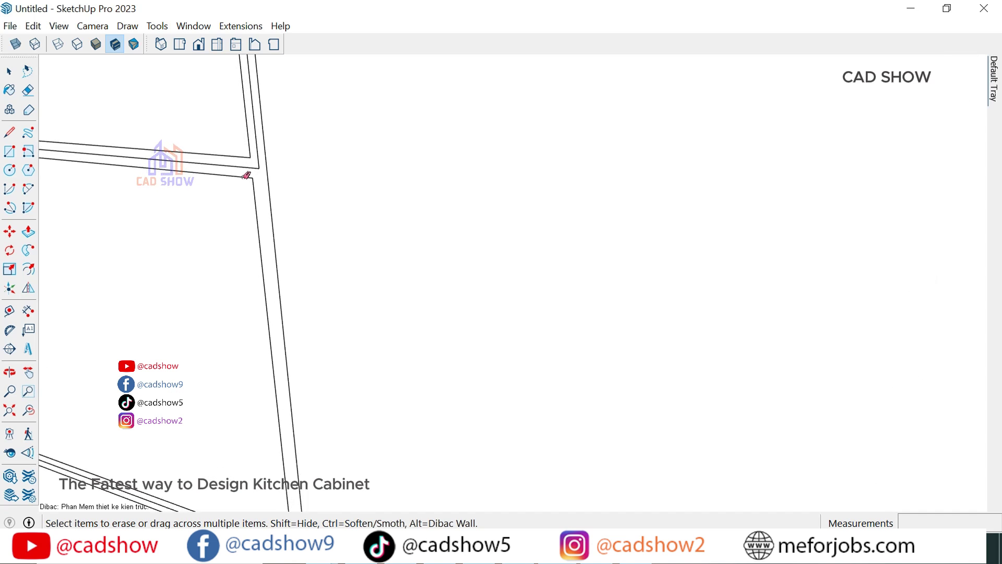
scroll(261, 156, up, 2)
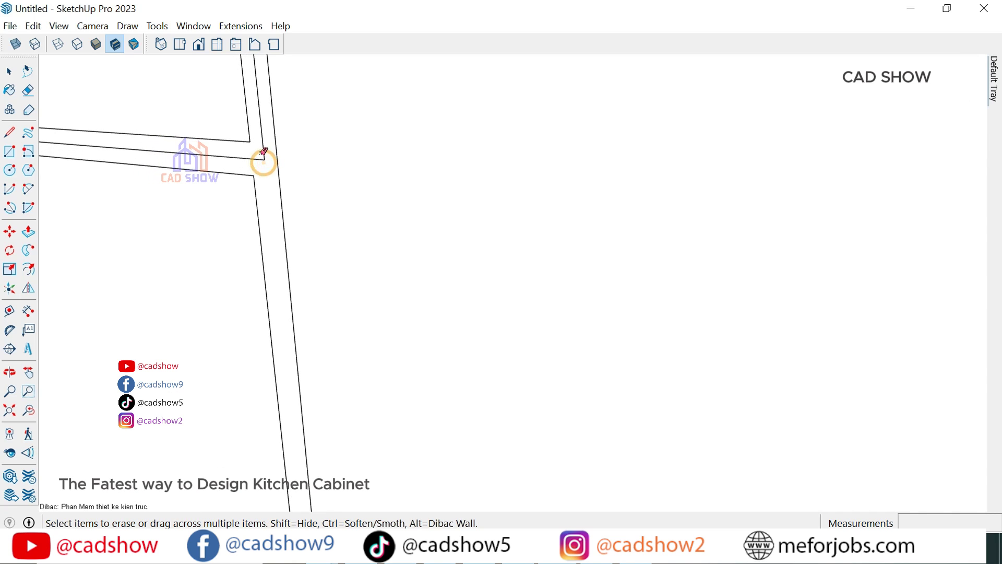
Delete the leftover stray horizontal edge and zoom around to check the front panels.
click(10, 71)
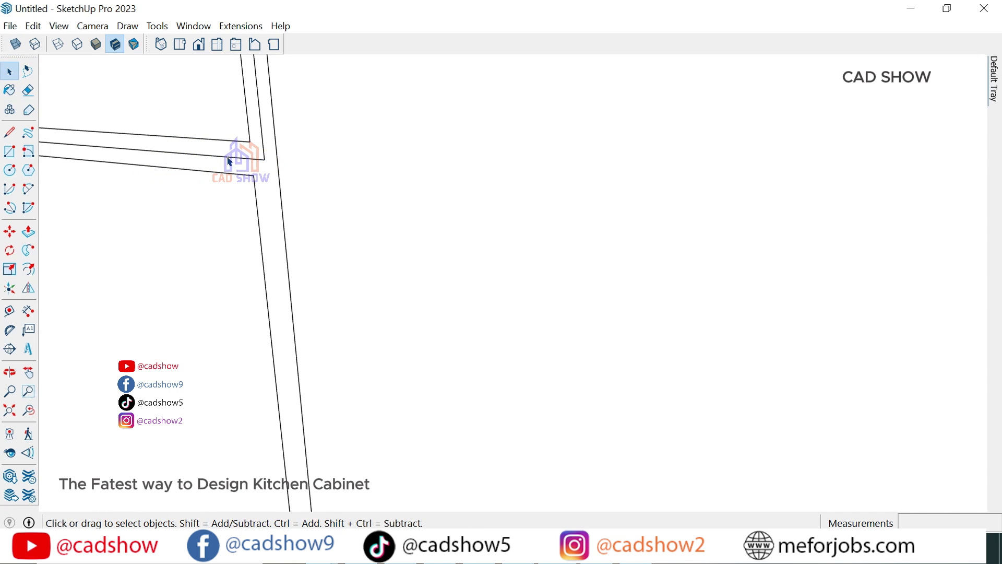
key(Delete)
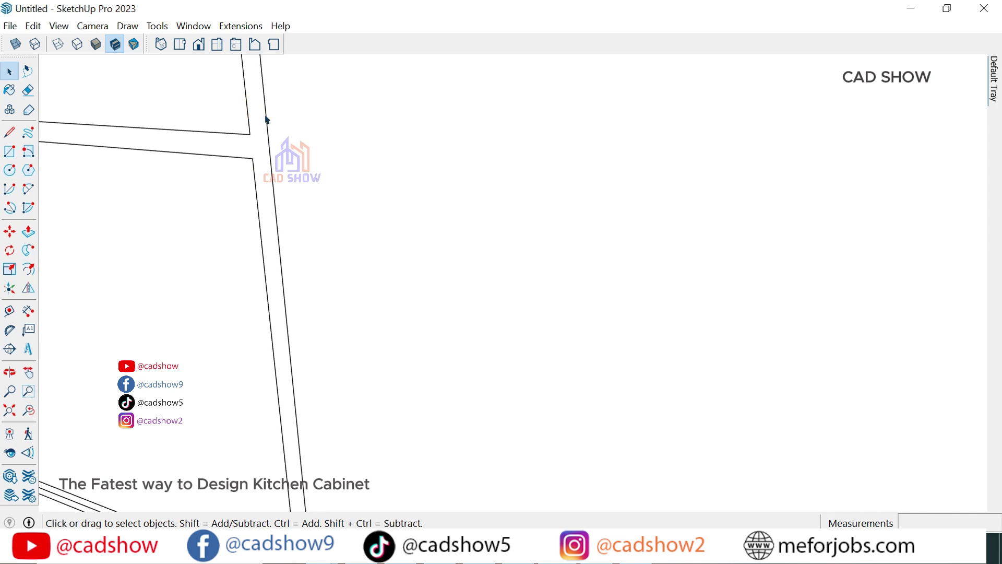
scroll(291, 403, down, 3)
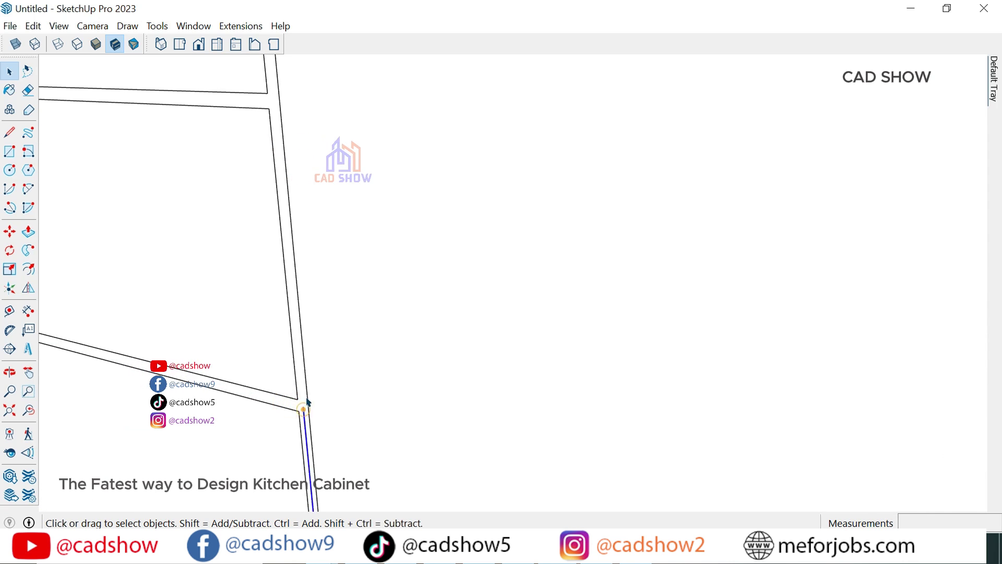
scroll(427, 196, down, 3)
scroll(353, 278, down, 2)
scroll(416, 421, down, 2)
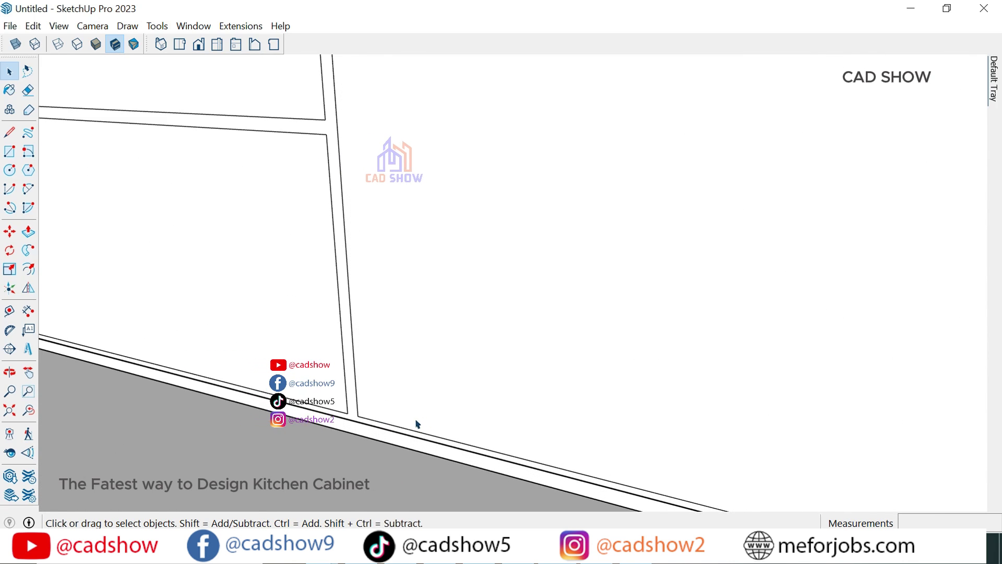
scroll(239, 371, down, 2)
scroll(696, 250, down, 2)
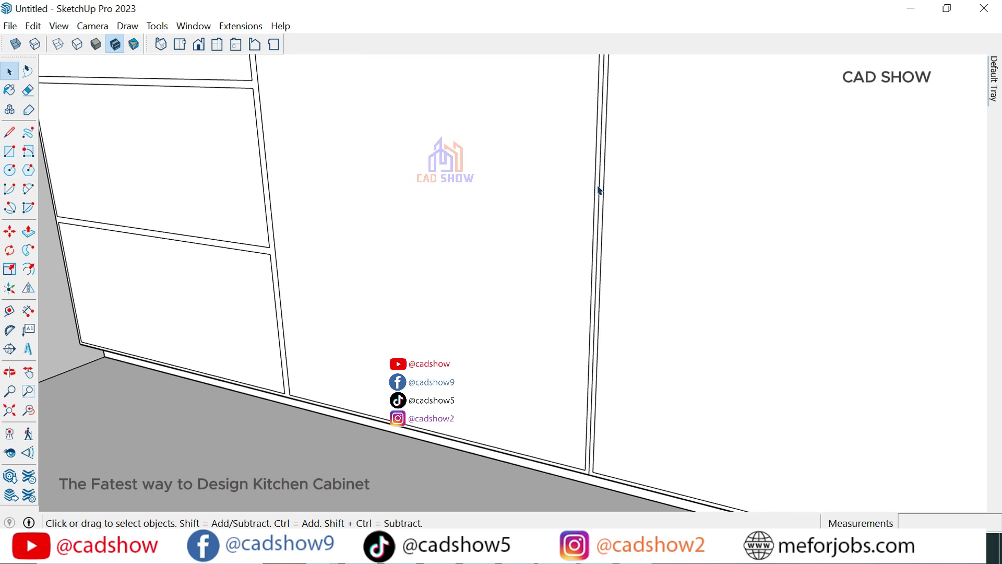
scroll(474, 250, down, 2)
scroll(471, 254, down, 3)
scroll(711, 118, up, 2)
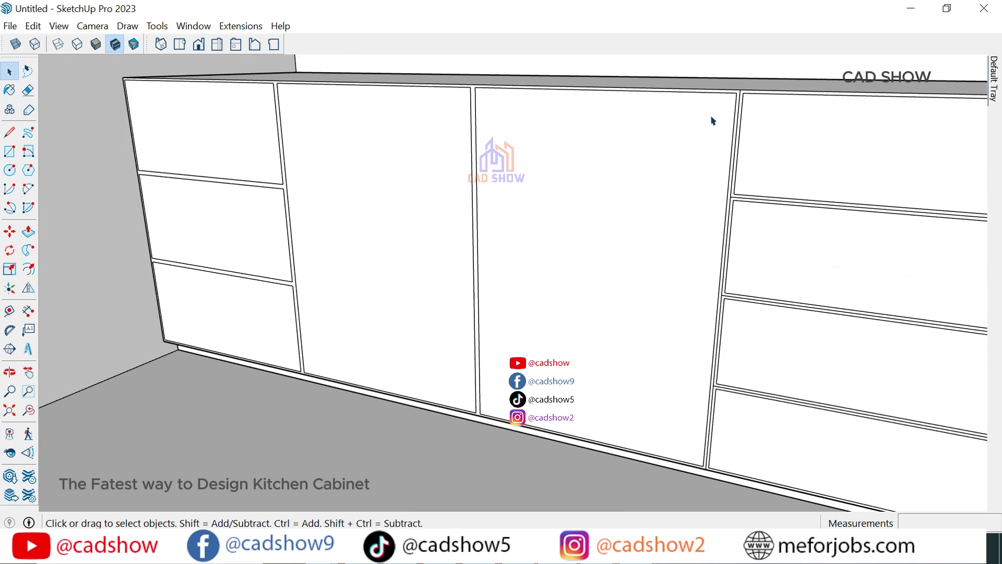
scroll(745, 101, up, 3)
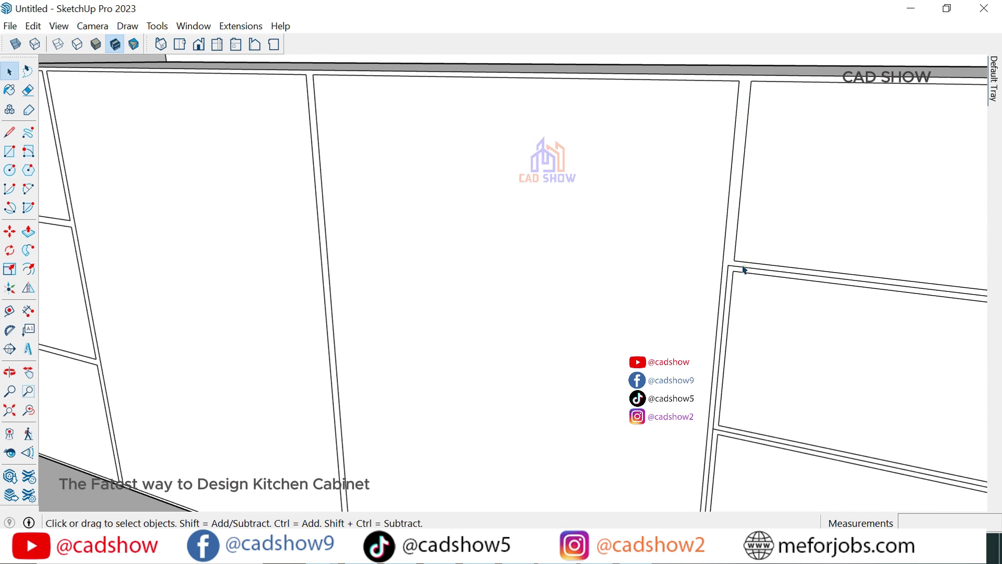
scroll(679, 225, down, 4)
scroll(731, 293, down, 3)
scroll(678, 313, up, 5)
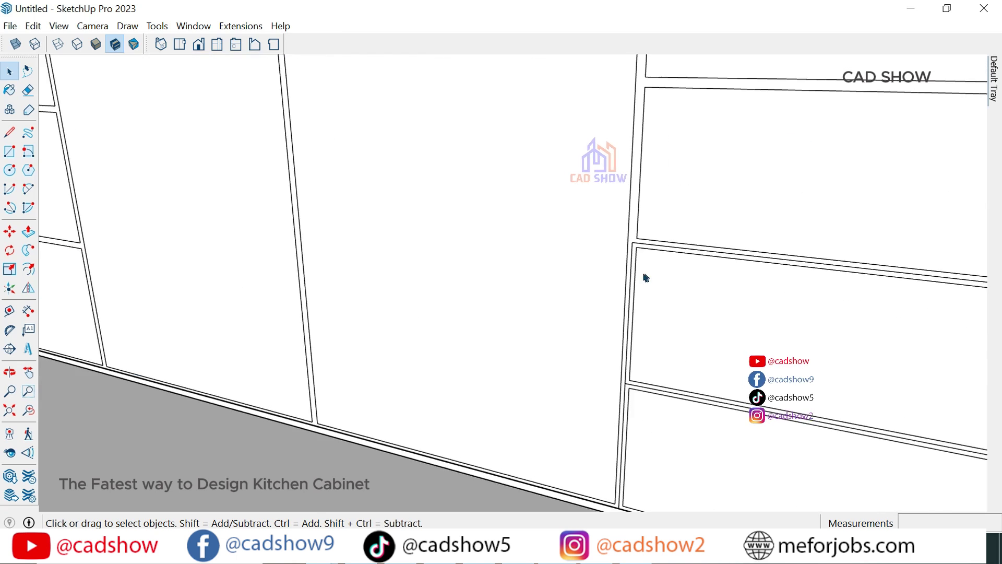
scroll(634, 251, up, 2)
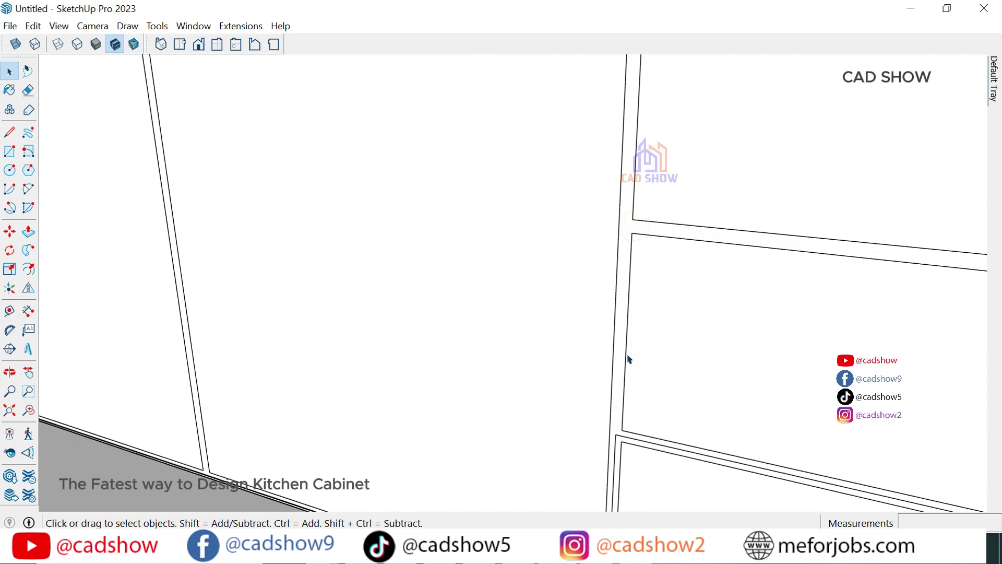
scroll(554, 284, down, 5)
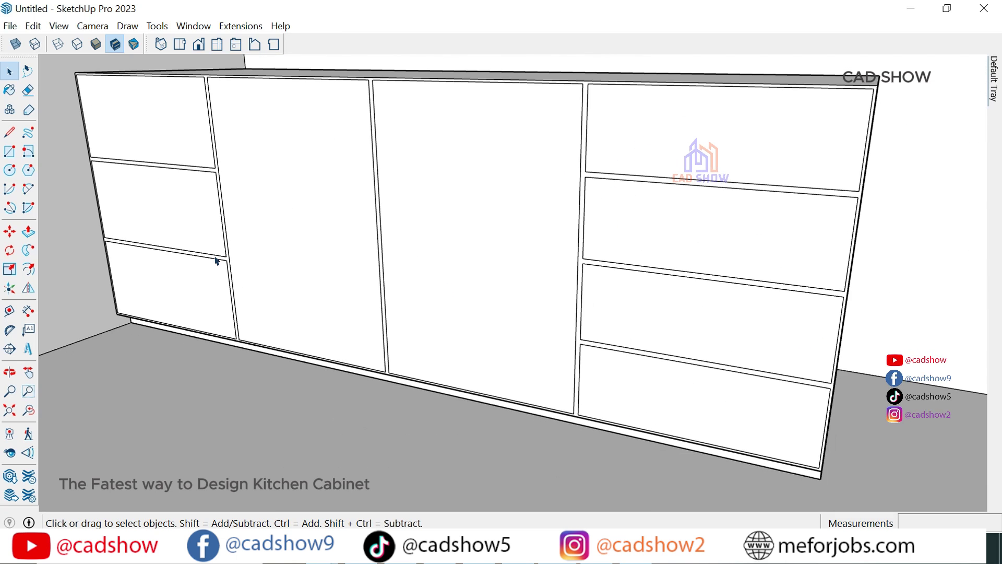
Recess the thin gap strips between the fronts by 0.7 inches.
click(28, 232)
scroll(371, 218, up, 5)
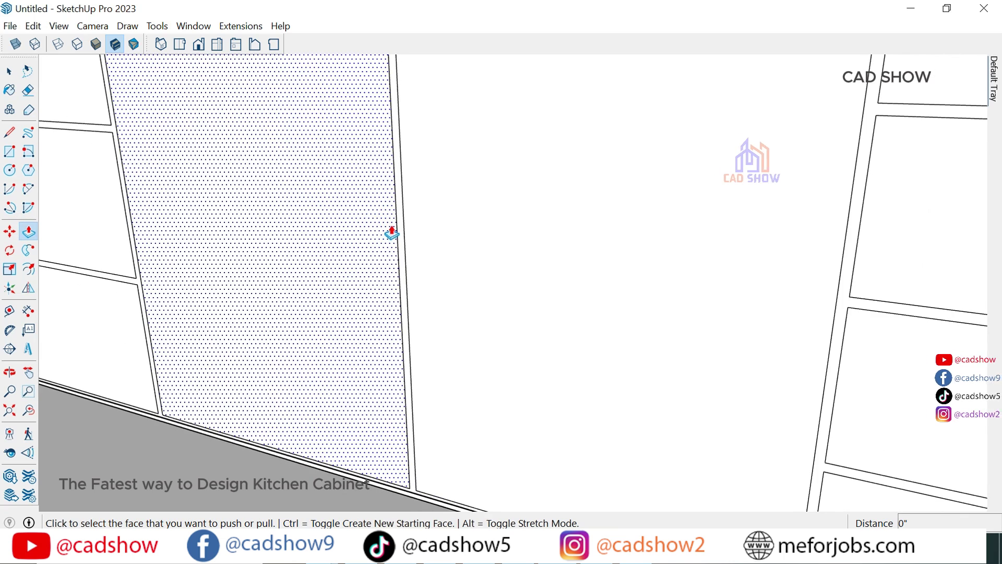
click(396, 226)
text(.7)
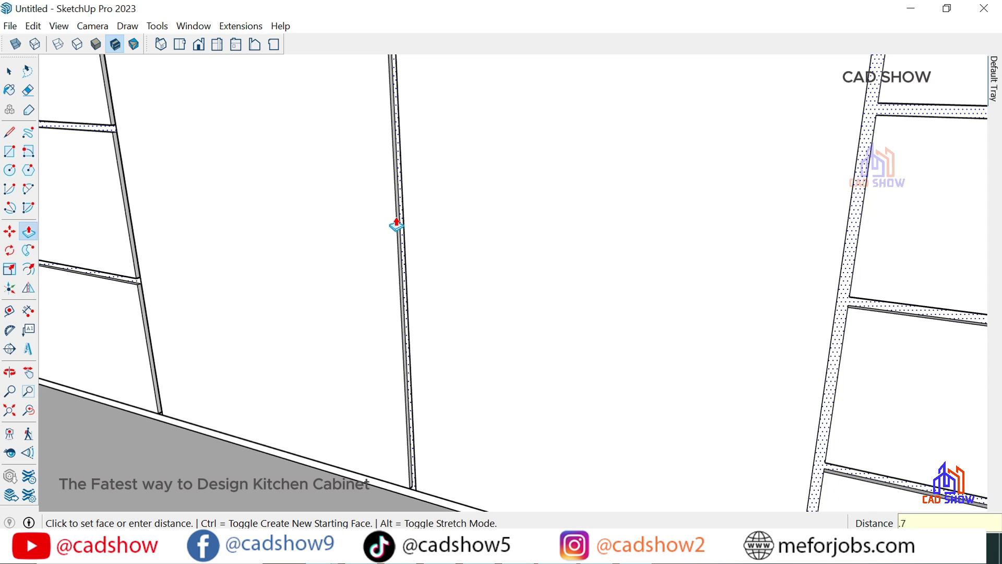
key(Return)
scroll(358, 241, down, 3)
scroll(313, 329, down, 3)
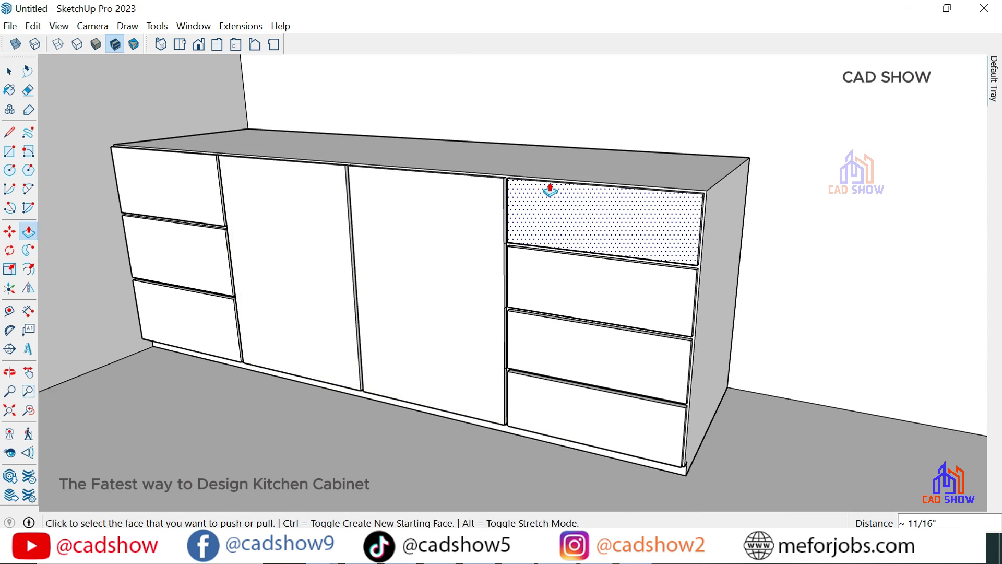
scroll(608, 255, up, 5)
mouse_move(608, 255)
middle_down()
mouse_move(456, 261)
mouse_move(447, 251)
mouse_move(588, 234)
mouse_move(543, 269)
middle_up()
scroll(543, 269, down, 5)
Select everything and make the whole cabinet a single group.
click(9, 70)
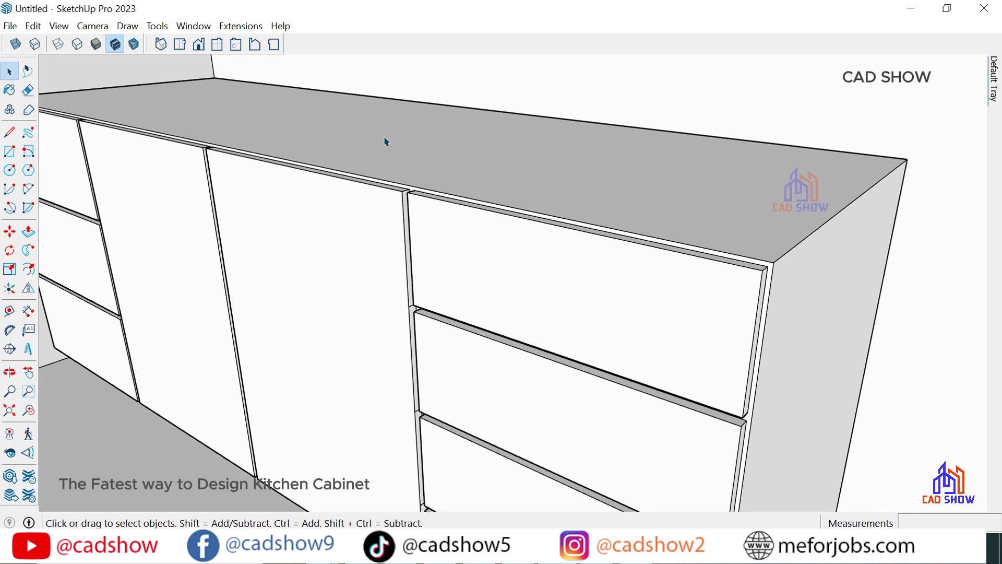
mouse_move(384, 141)
middle_down()
mouse_move(436, 208)
mouse_move(455, 192)
mouse_move(385, 200)
middle_up()
key(ctrl+a)
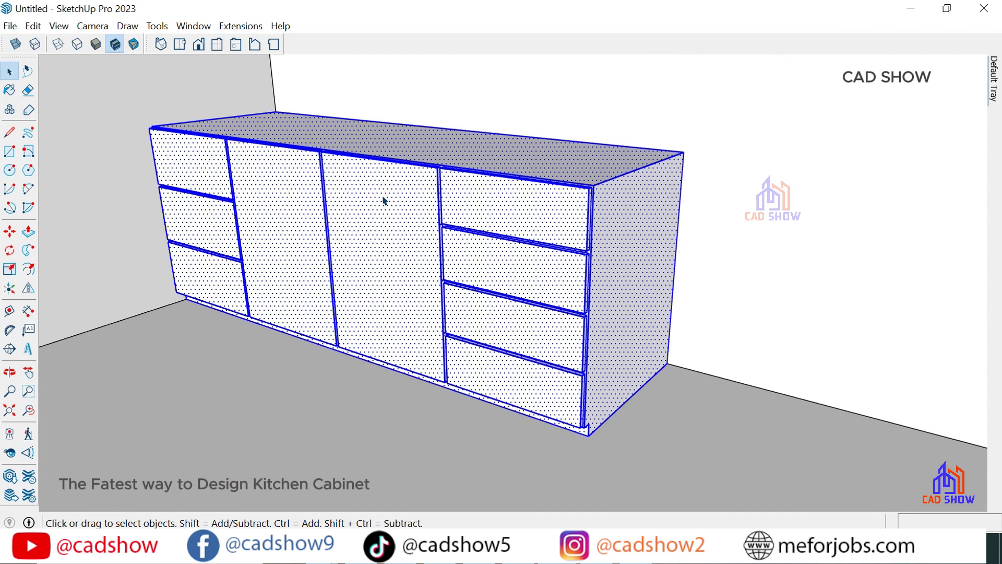
right_click(384, 199)
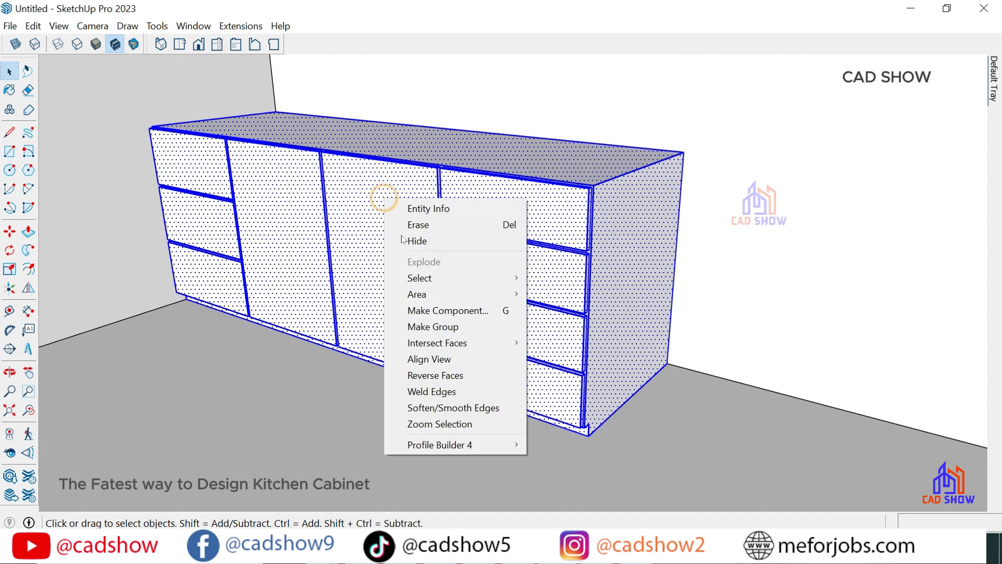
click(430, 327)
scroll(425, 324, down, 2)
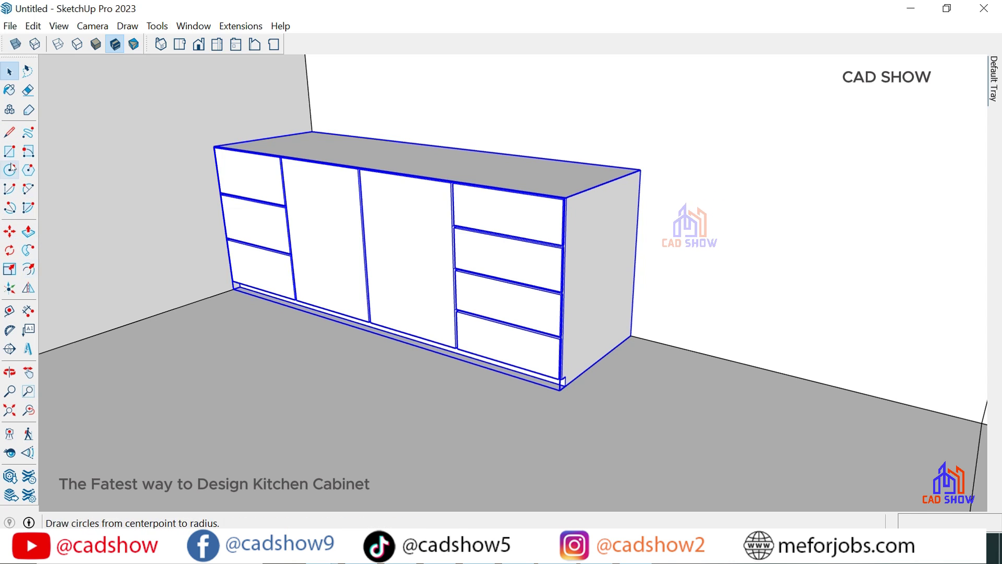
Draw a 5 by 5 inch square on the floor in front of the cabinets.
click(11, 151)
click(324, 343)
scroll(327, 362, up, 3)
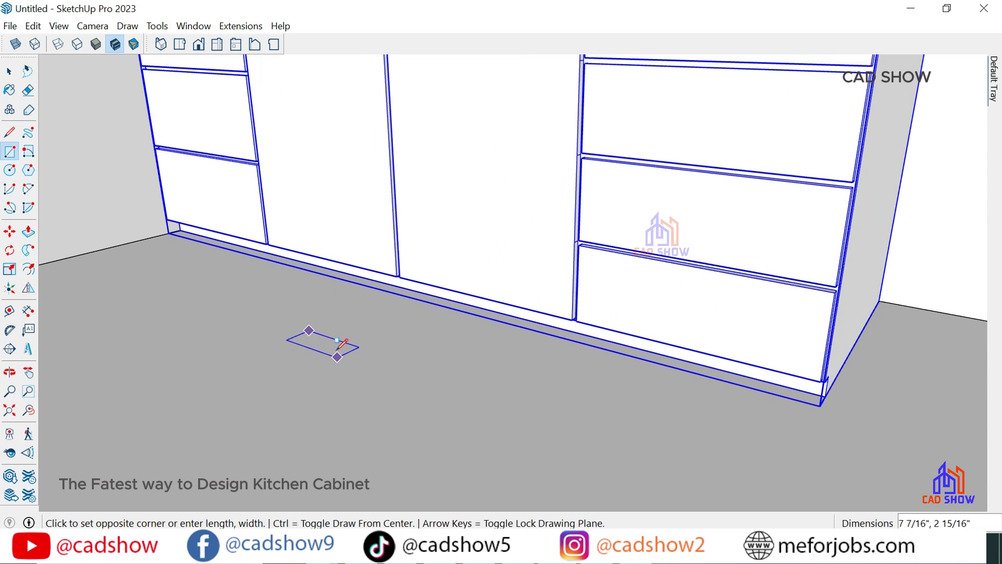
text(5,5)
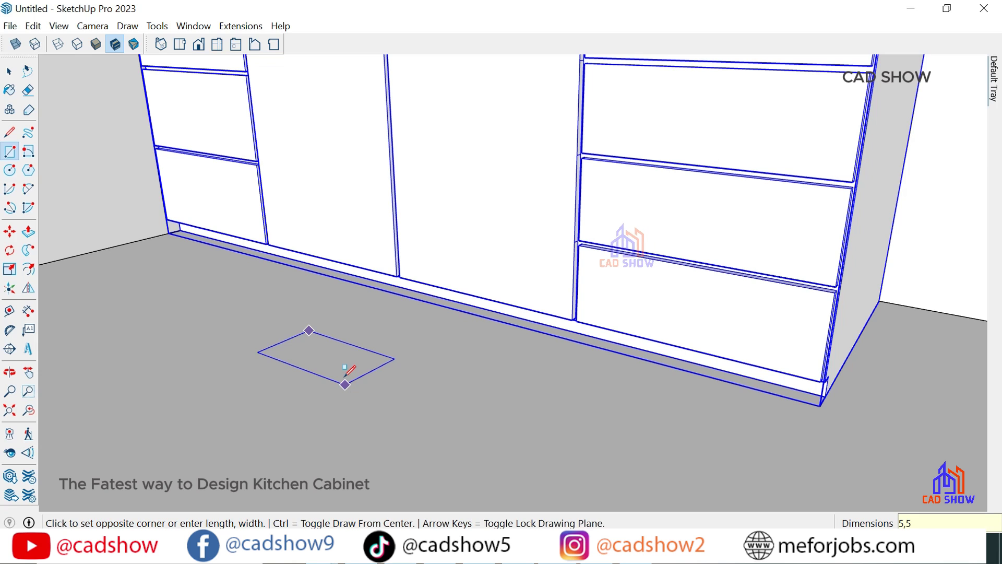
key(Return)
scroll(383, 412, up, 2)
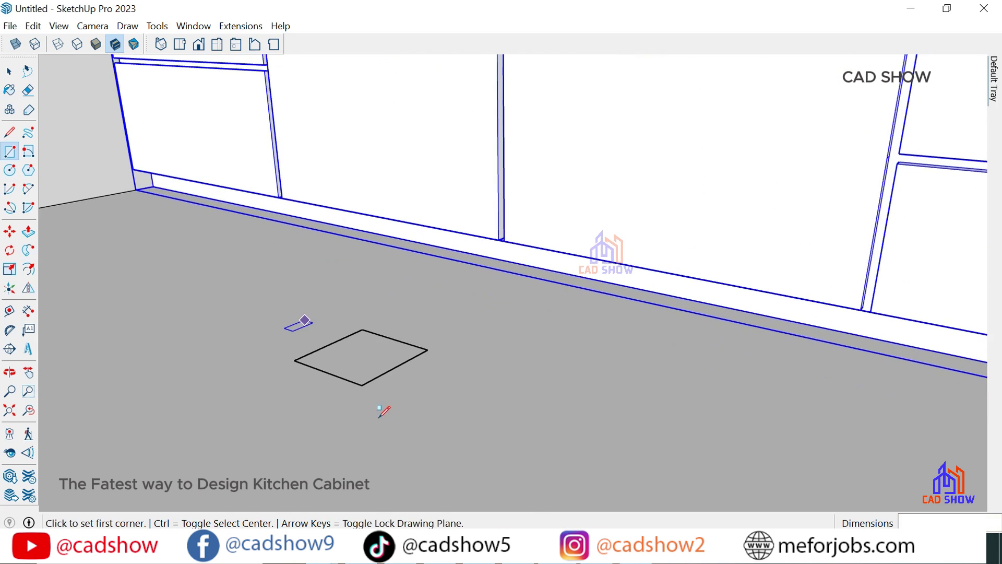
scroll(325, 364, up, 2)
middle_drag(324, 365, 342, 432)
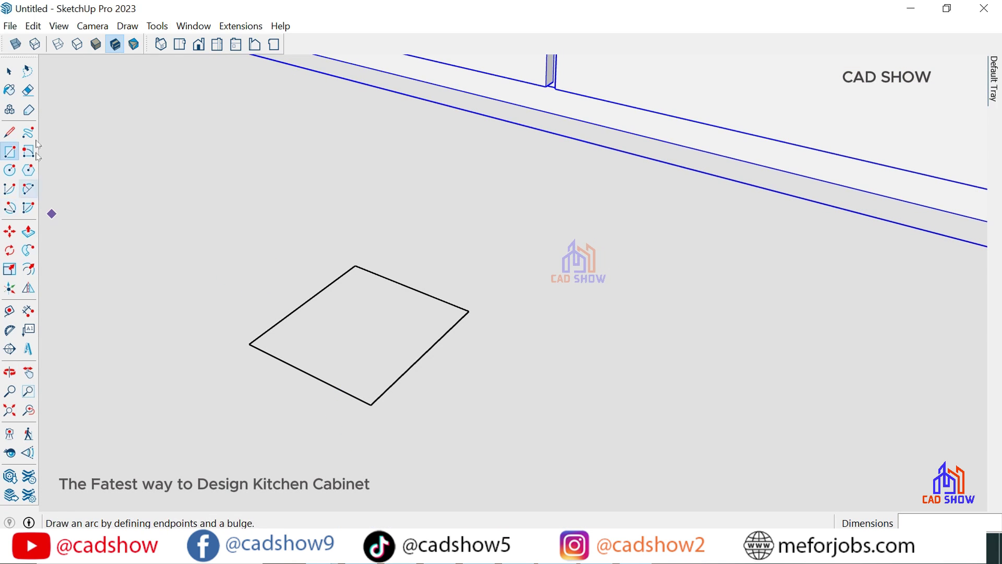
Split the square with a line, round two corners with arcs, and erase the extra edges.
click(9, 132)
click(306, 302)
click(422, 354)
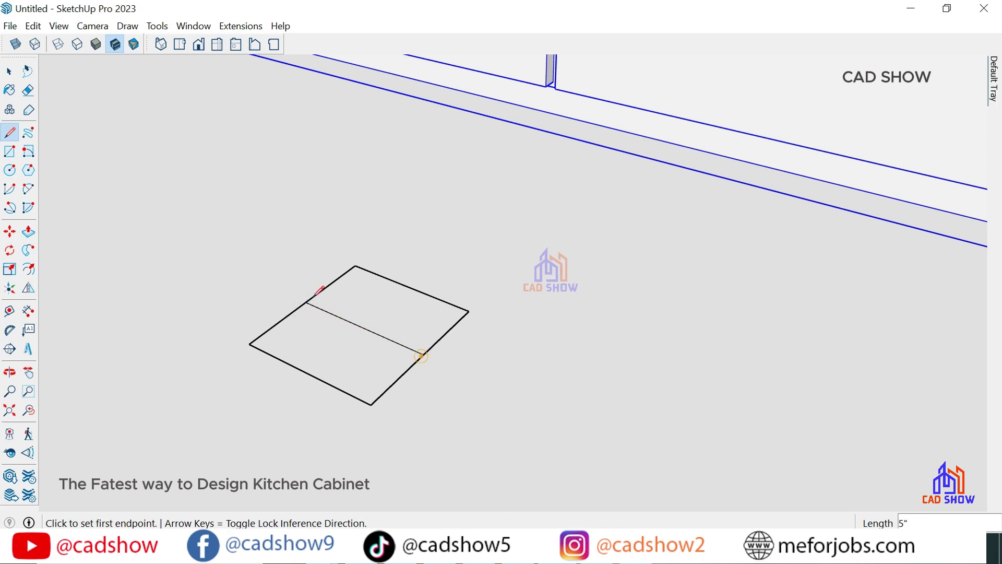
click(29, 188)
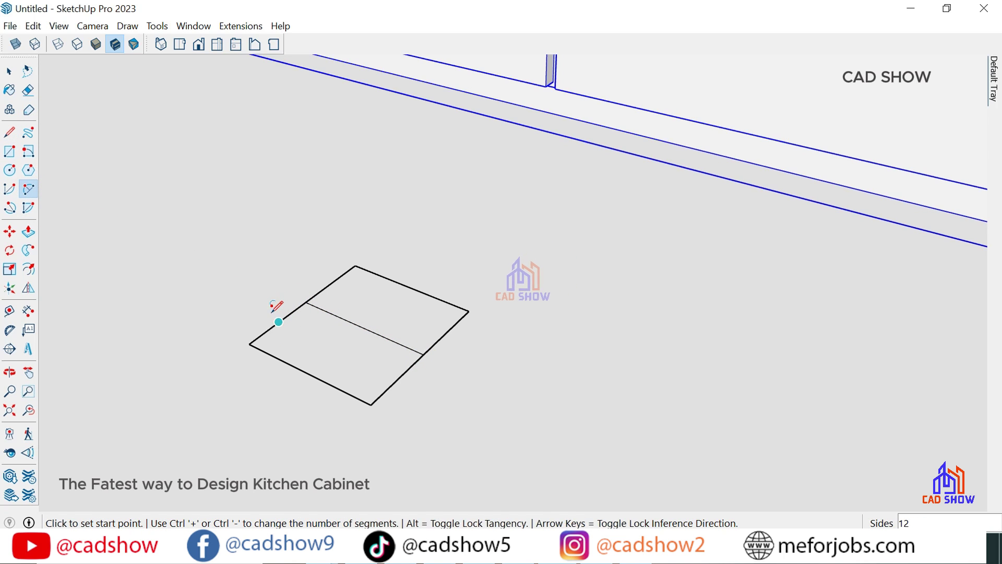
click(277, 321)
click(277, 357)
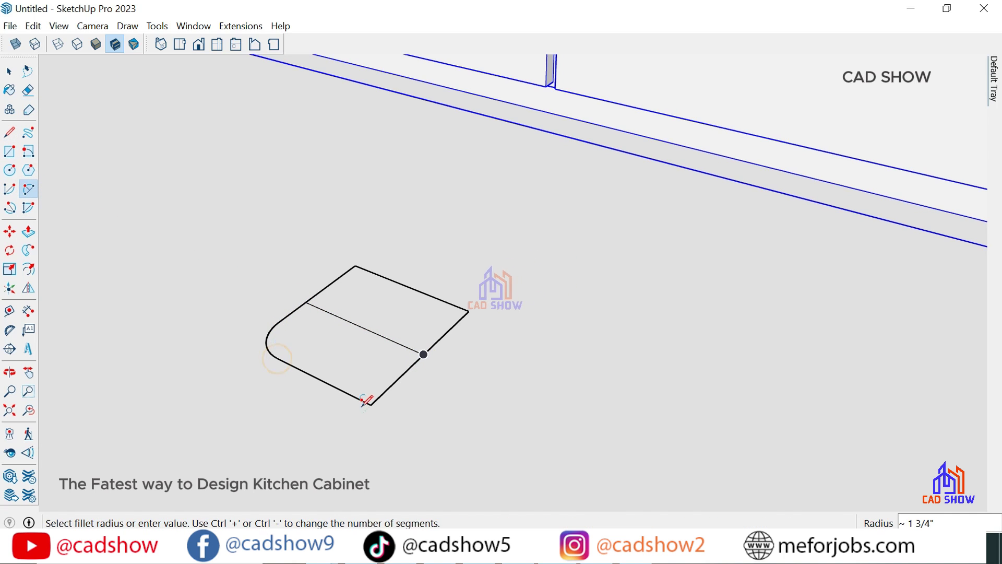
click(398, 378)
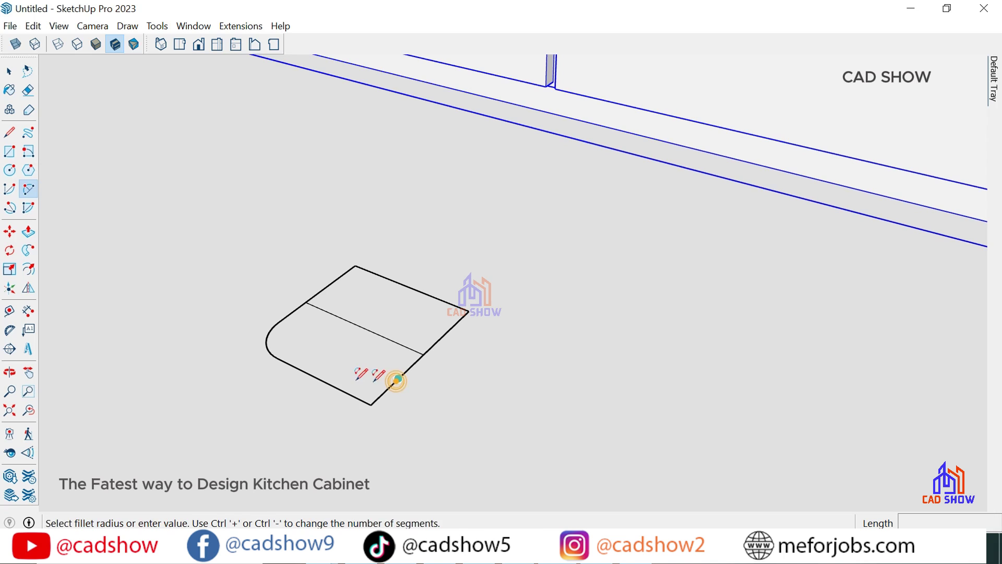
click(338, 389)
click(29, 90)
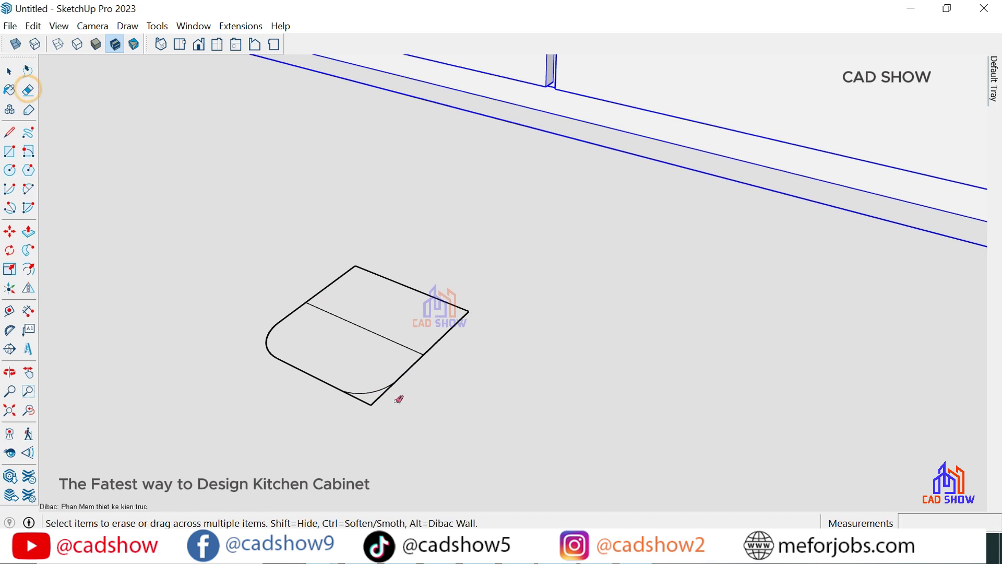
key(space)
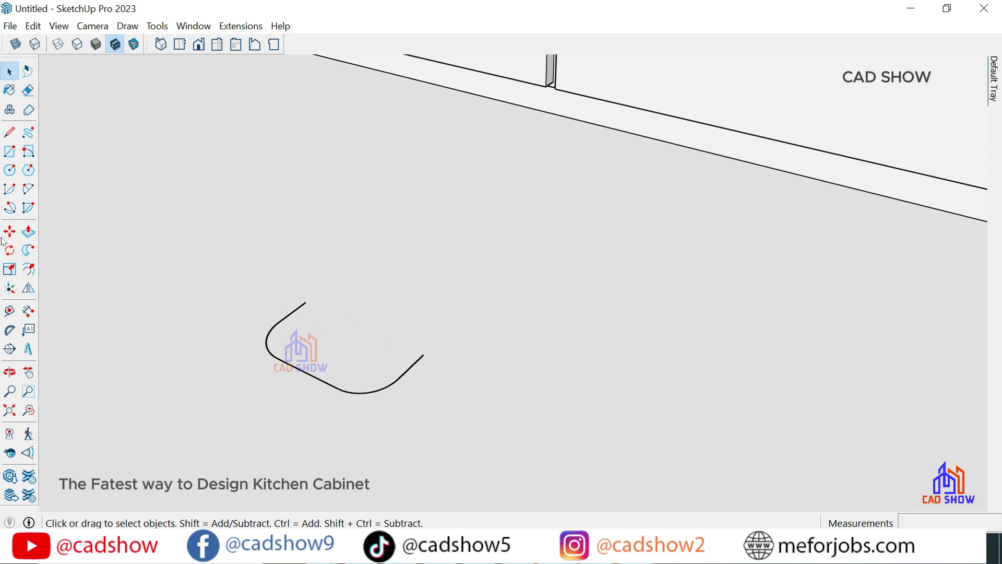
Sweep a small circle at the path's end along the U-shaped path with Follow Me.
click(10, 170)
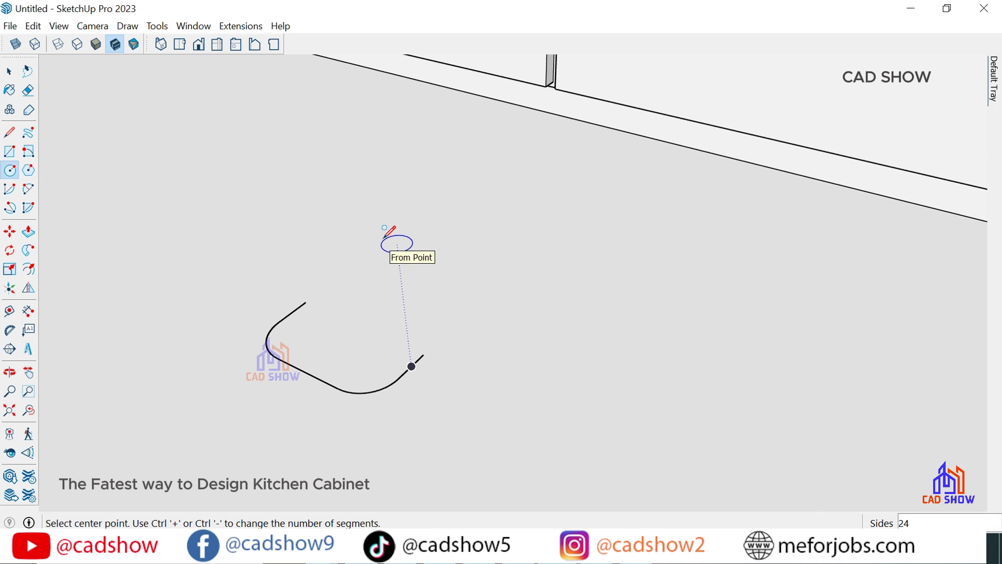
click(306, 302)
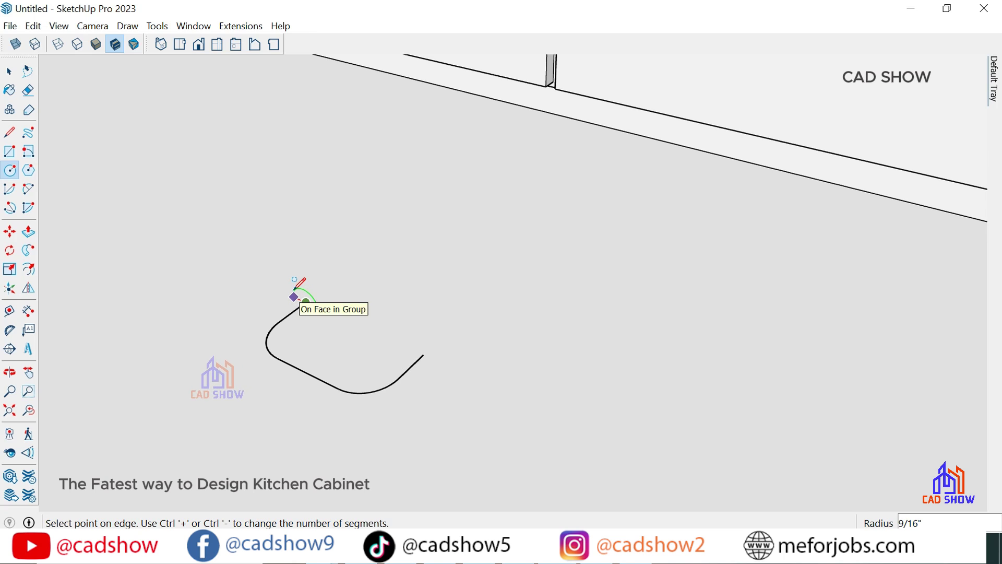
click(295, 288)
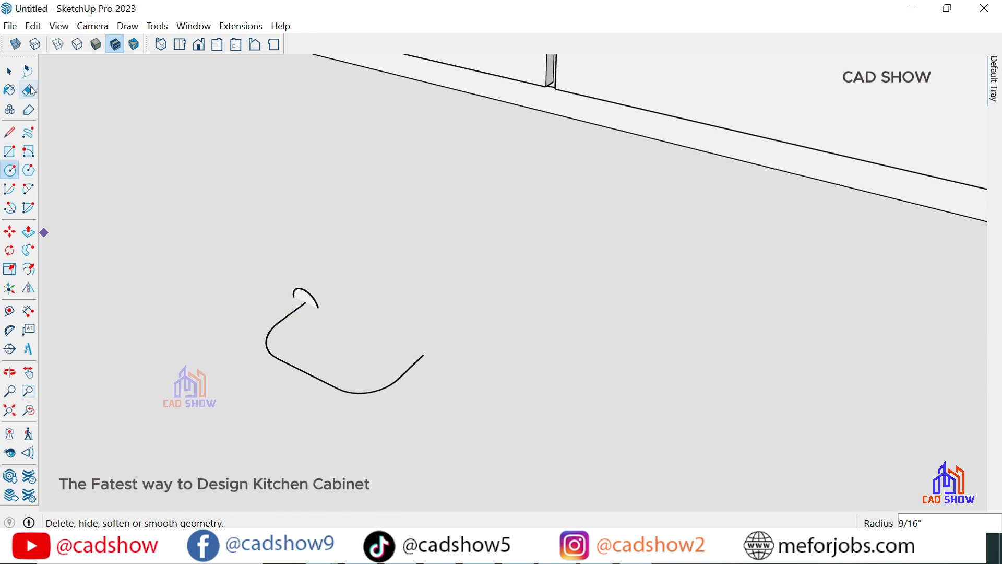
click(9, 71)
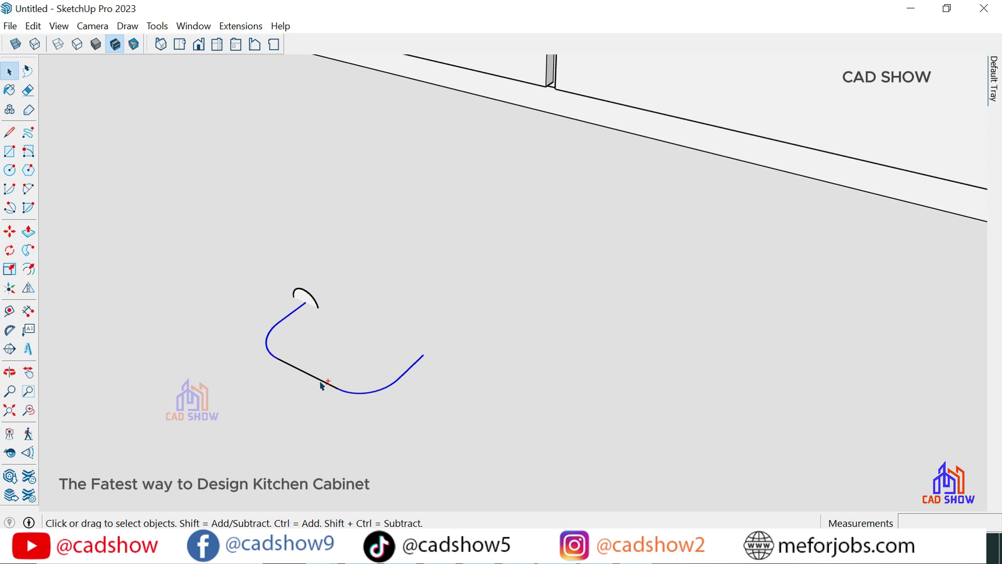
click(28, 250)
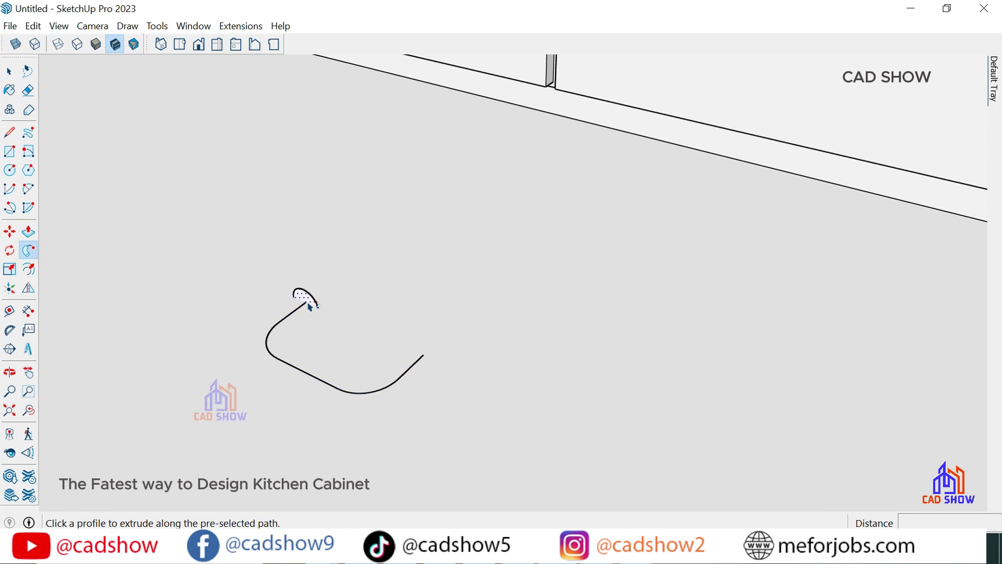
click(310, 302)
click(18, 76)
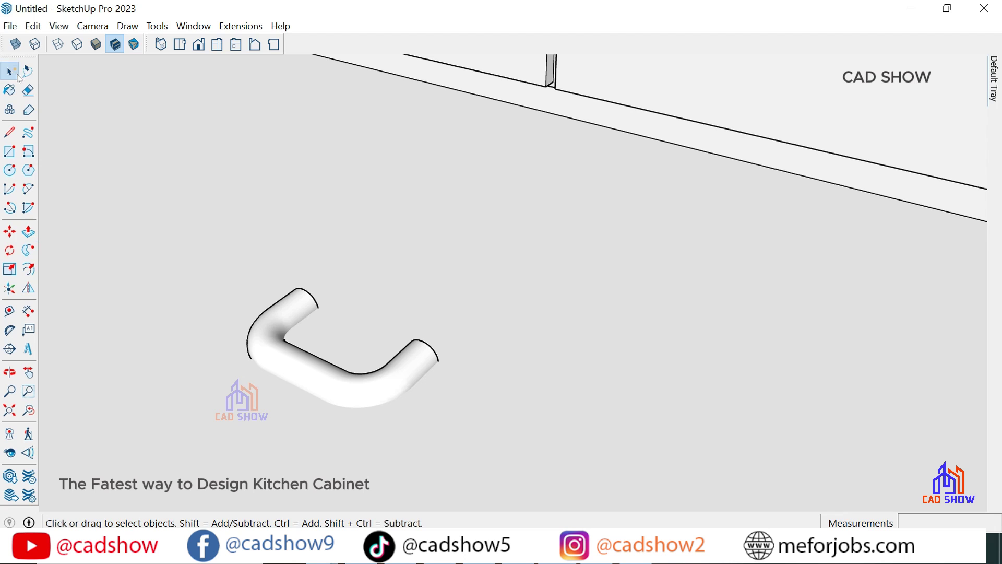
triple_click(269, 360)
Move the selected tube handle away from the sweep path.
right_click(268, 358)
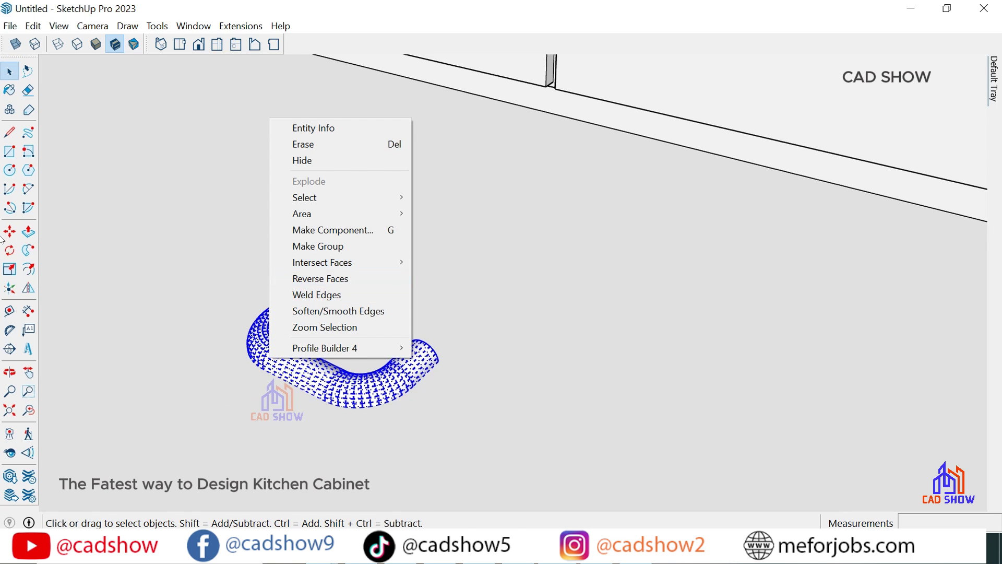
click(6, 235)
click(496, 365)
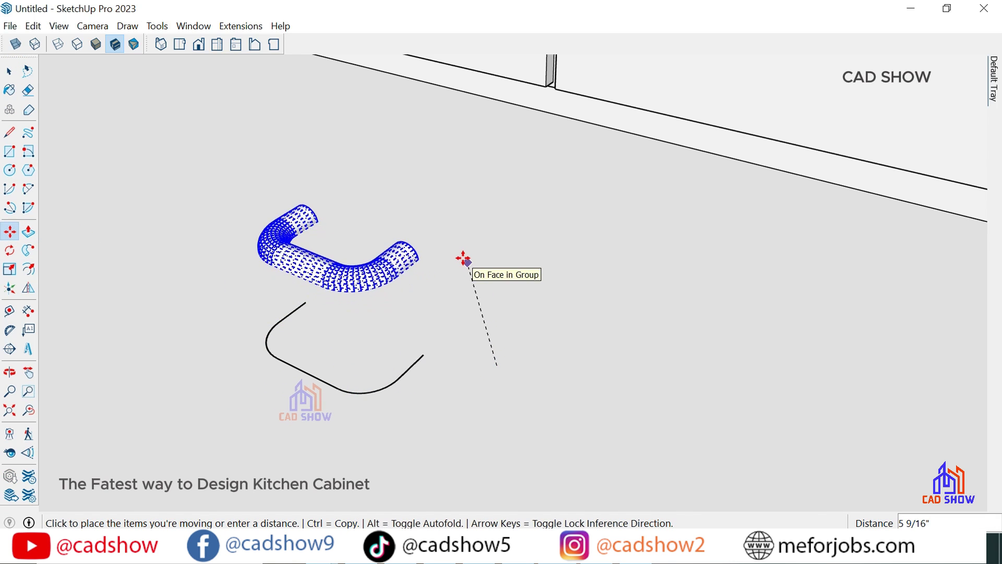
click(498, 222)
scroll(407, 161, up, 2)
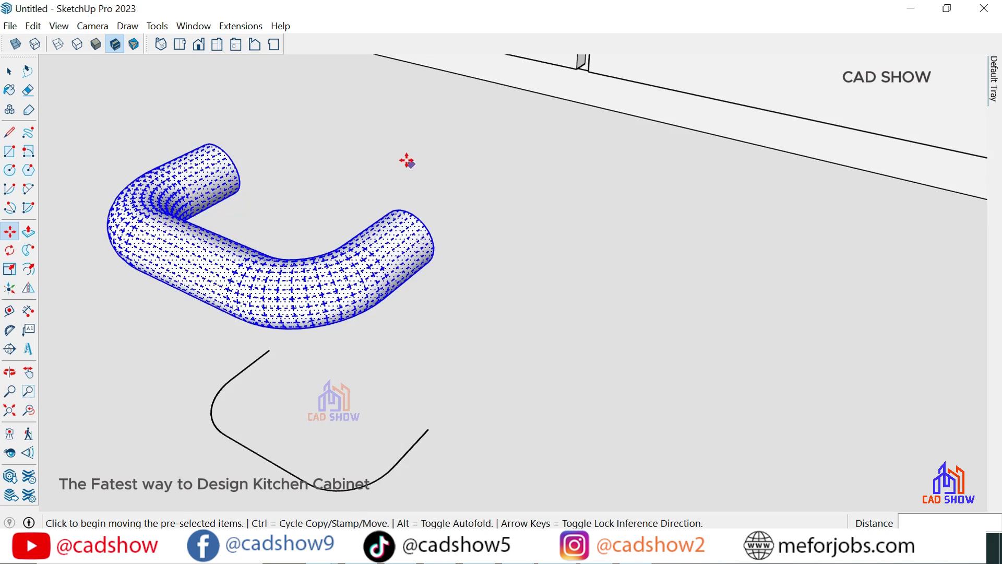
middle_drag(407, 162, 119, 154)
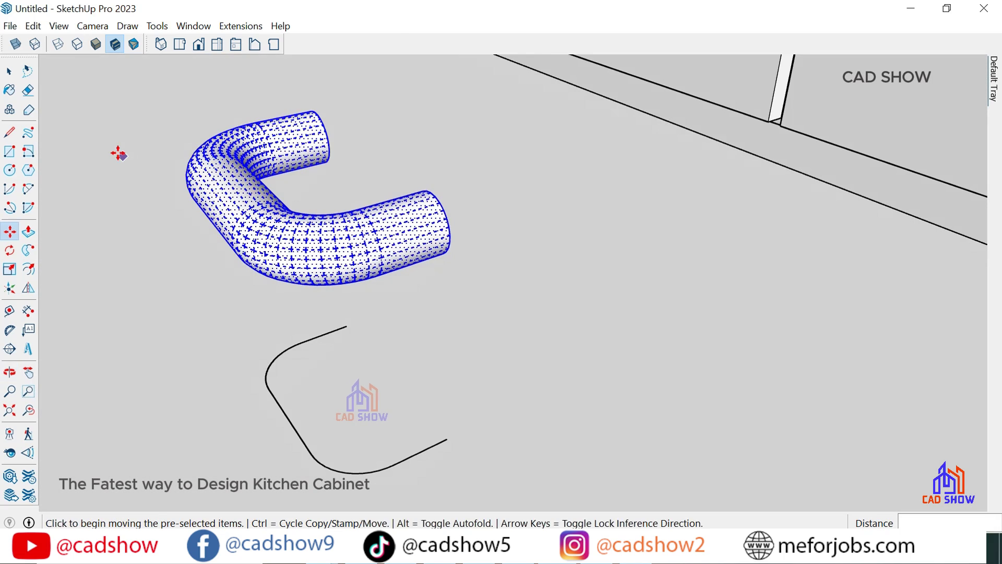
Scale the tube down to 0.84, 0.87 and 0.81 along its sides, and shorten its height.
click(9, 269)
click(209, 215)
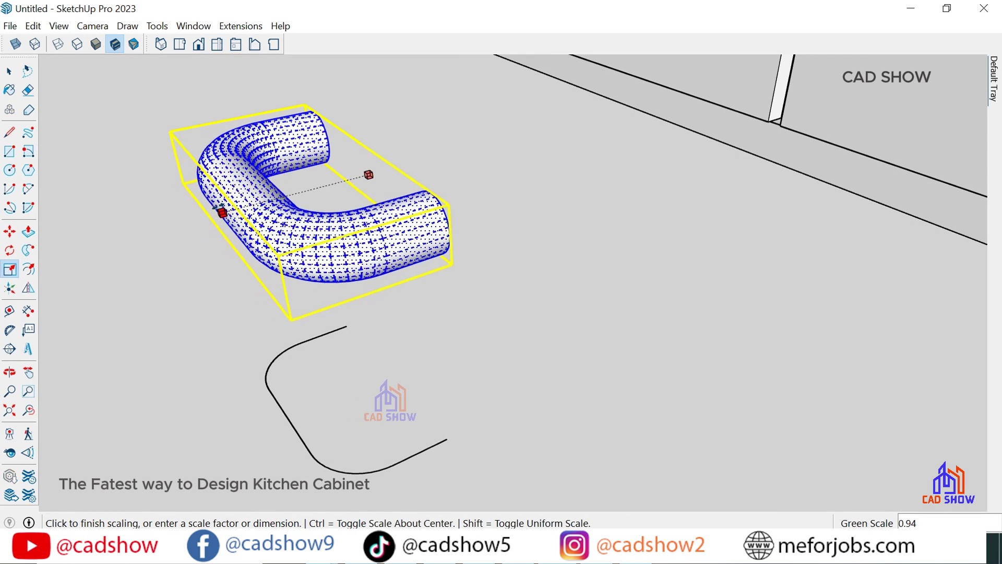
click(234, 207)
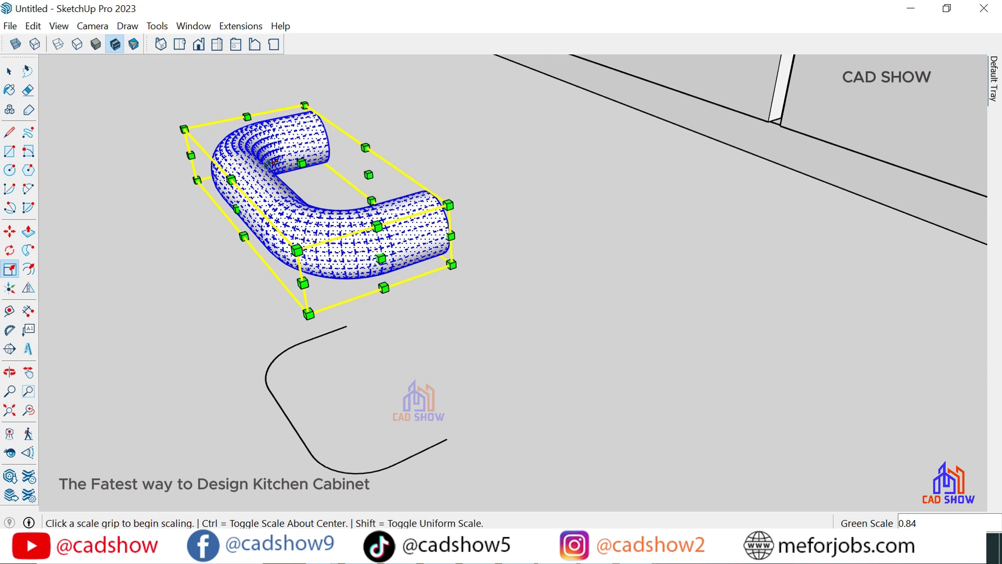
click(302, 163)
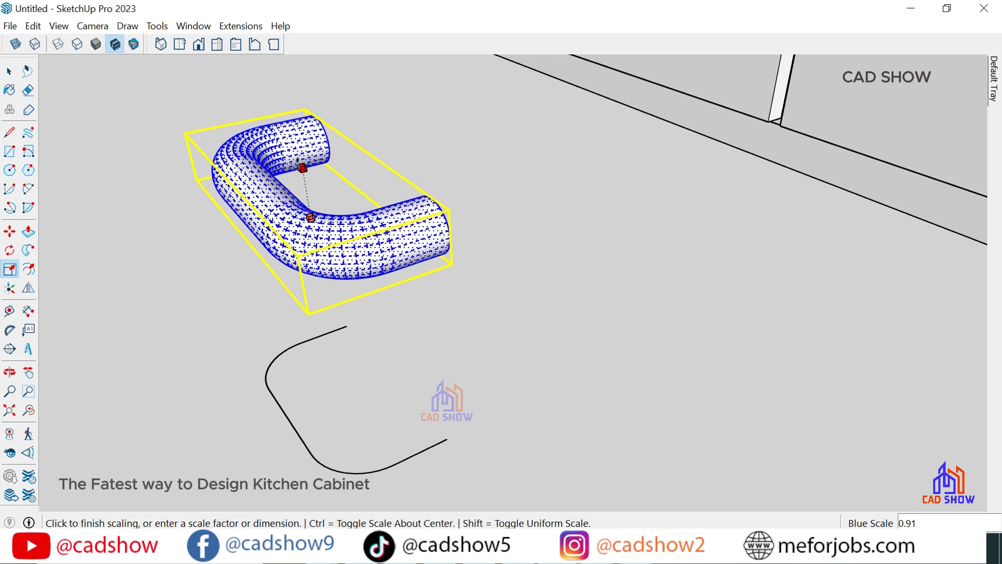
click(311, 217)
click(235, 208)
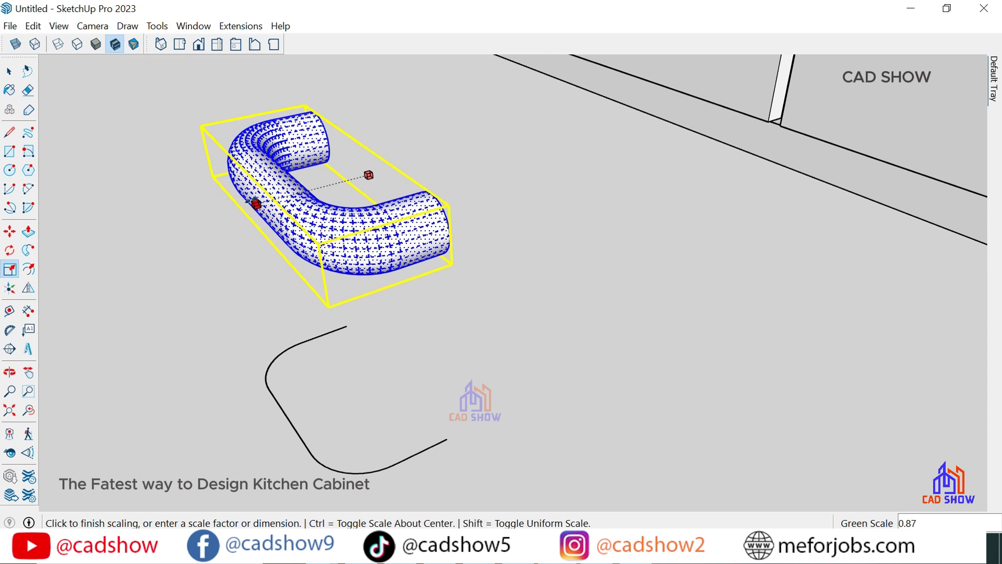
click(256, 204)
mouse_move(260, 282)
middle_down()
mouse_move(107, 250)
mouse_move(494, 99)
mouse_move(574, 28)
mouse_move(242, 249)
middle_up()
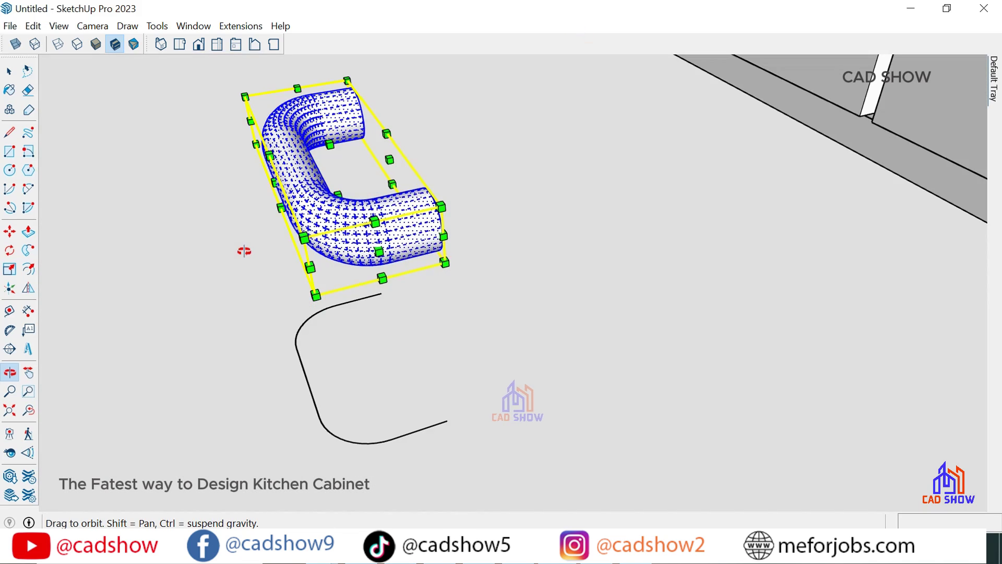
click(389, 158)
click(369, 164)
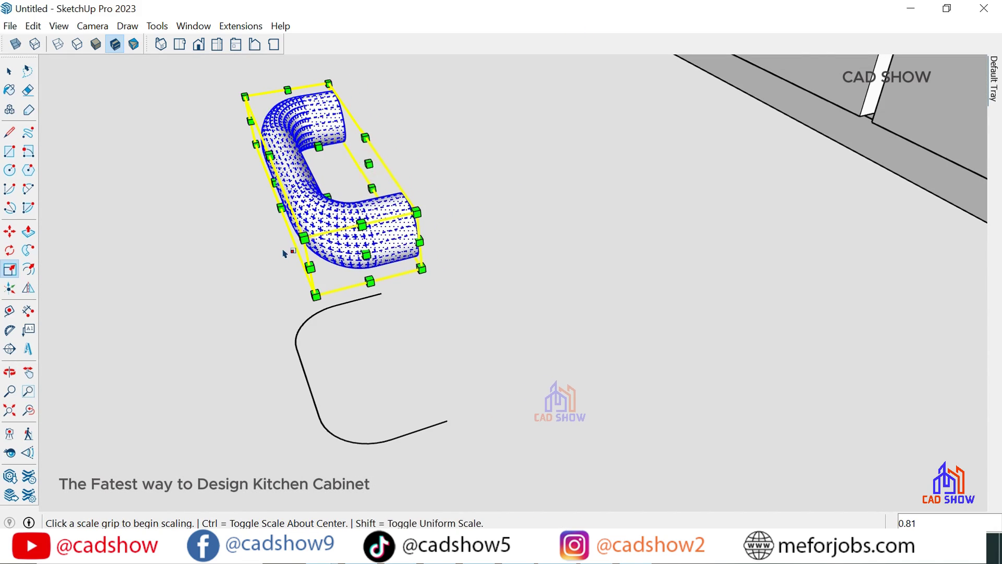
mouse_move(285, 253)
middle_down()
mouse_move(261, 269)
mouse_move(530, 195)
middle_up()
Group the handle mesh and turn the group into a handle component.
click(10, 70)
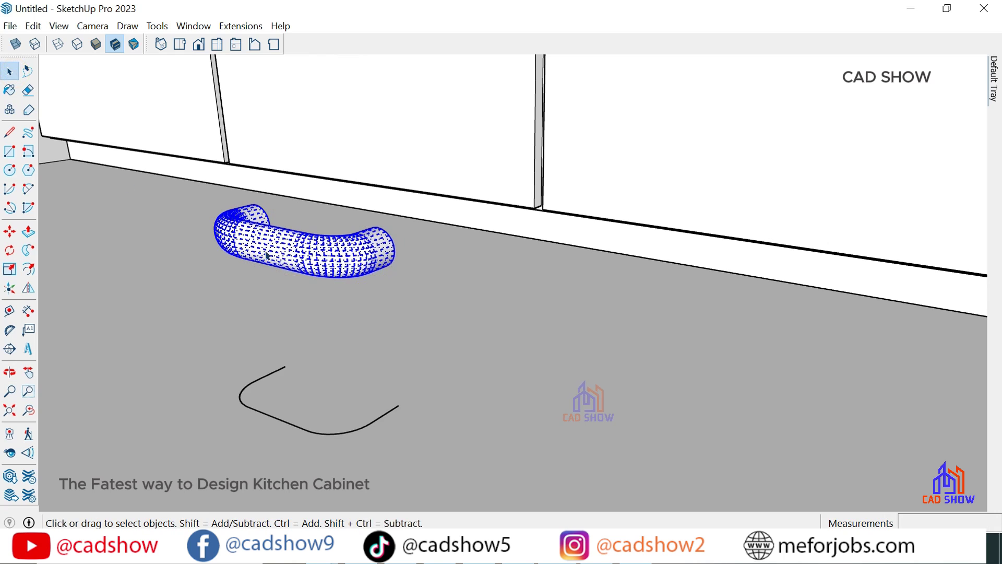
right_click(266, 255)
click(333, 438)
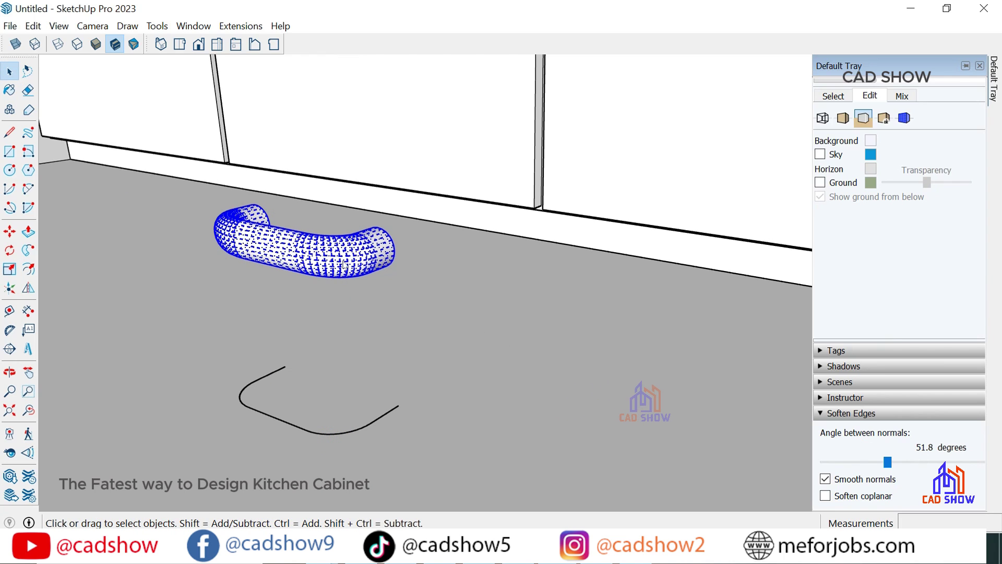
right_click(345, 264)
click(403, 387)
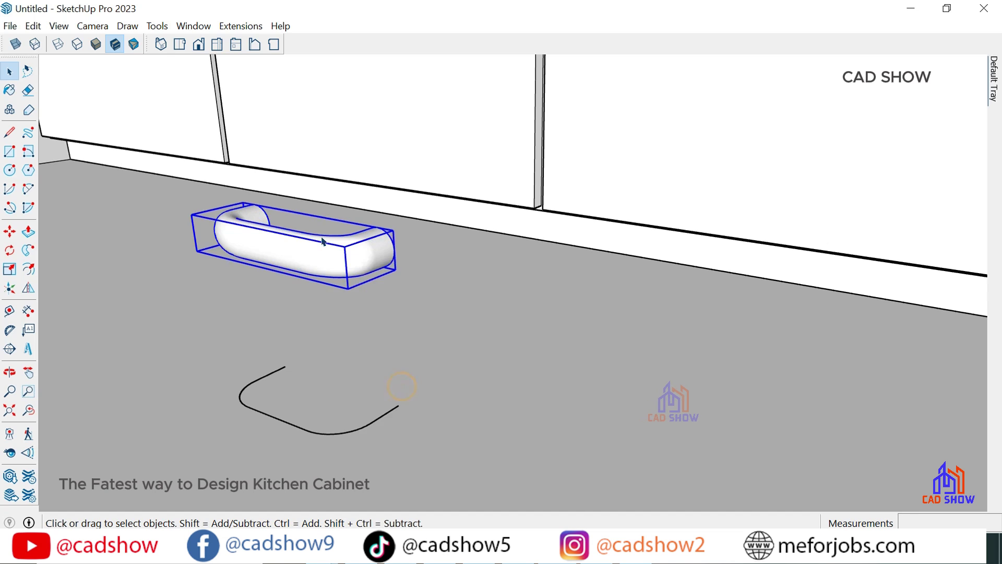
right_click(313, 250)
click(379, 361)
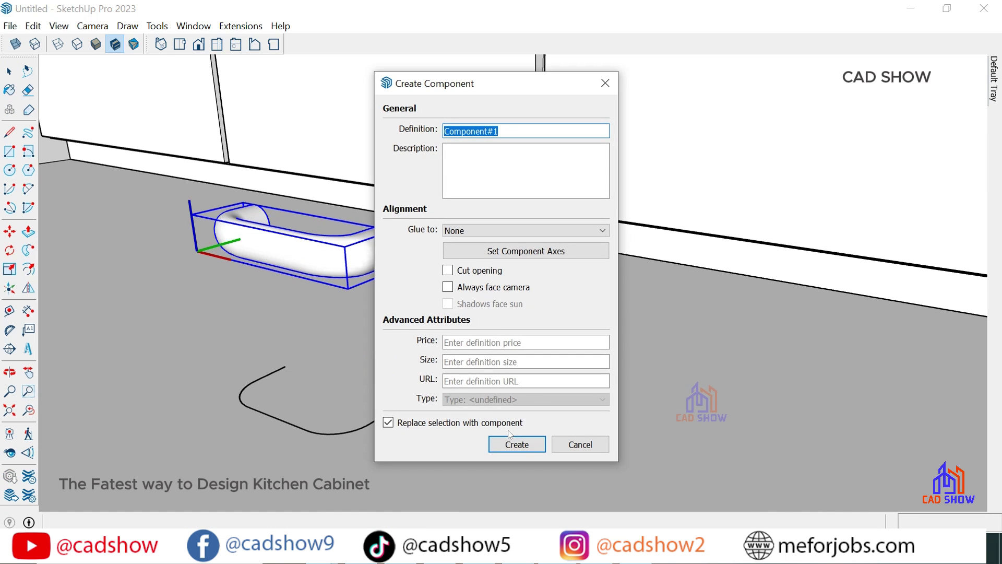
click(512, 446)
middle_drag(511, 446, 268, 358)
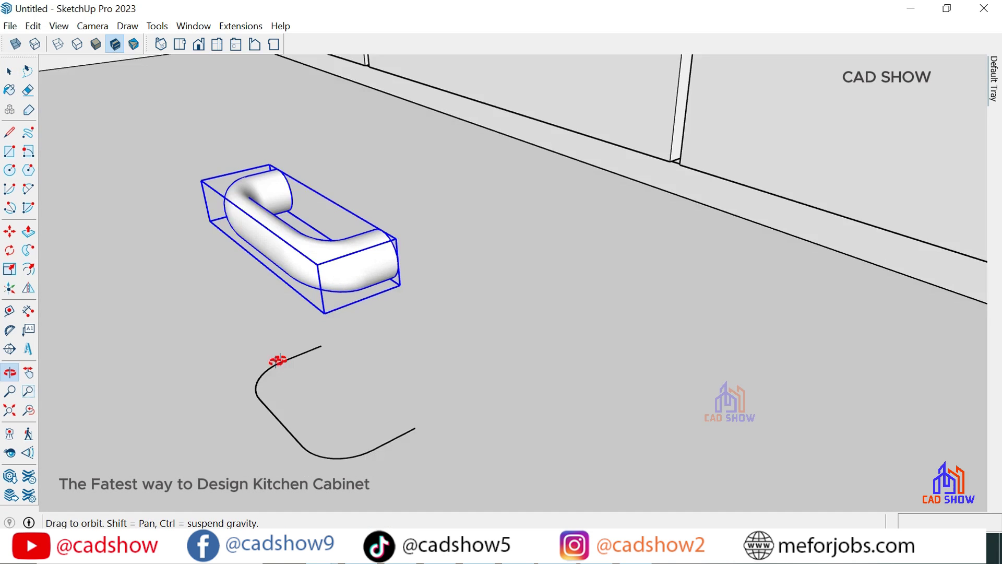
Move the handle component onto the top right drawer front.
click(9, 231)
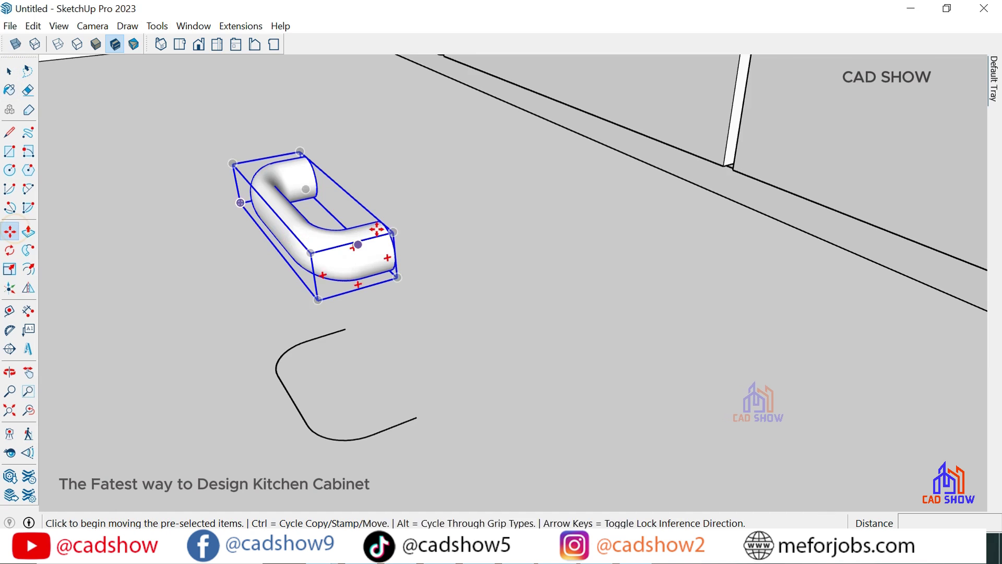
scroll(391, 240, up, 3)
scroll(436, 271, up, 3)
mouse_move(436, 271)
middle_down()
mouse_move(374, 305)
mouse_move(402, 340)
middle_up()
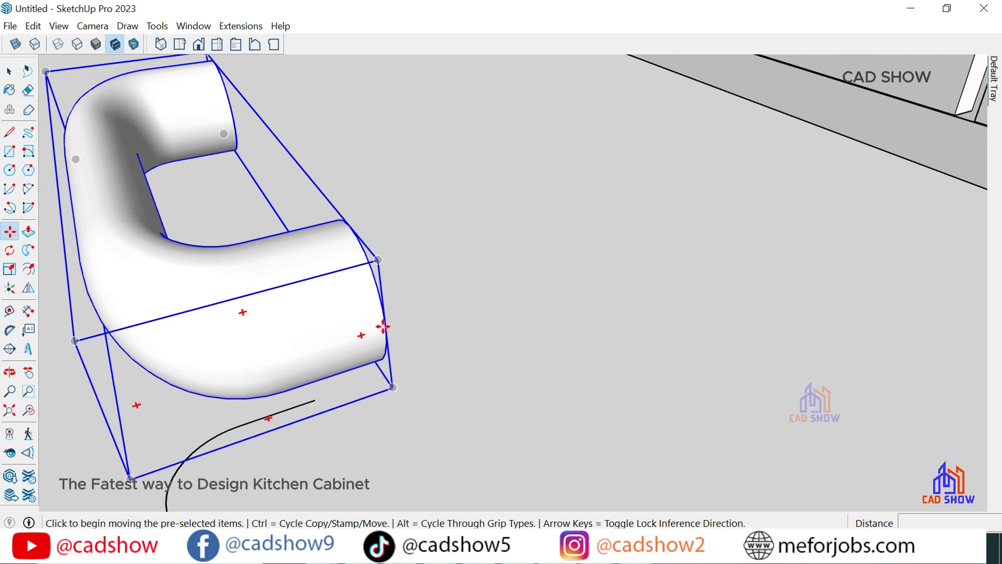
click(383, 327)
scroll(407, 303, down, 3)
scroll(321, 313, down, 2)
scroll(318, 313, down, 2)
scroll(320, 319, down, 2)
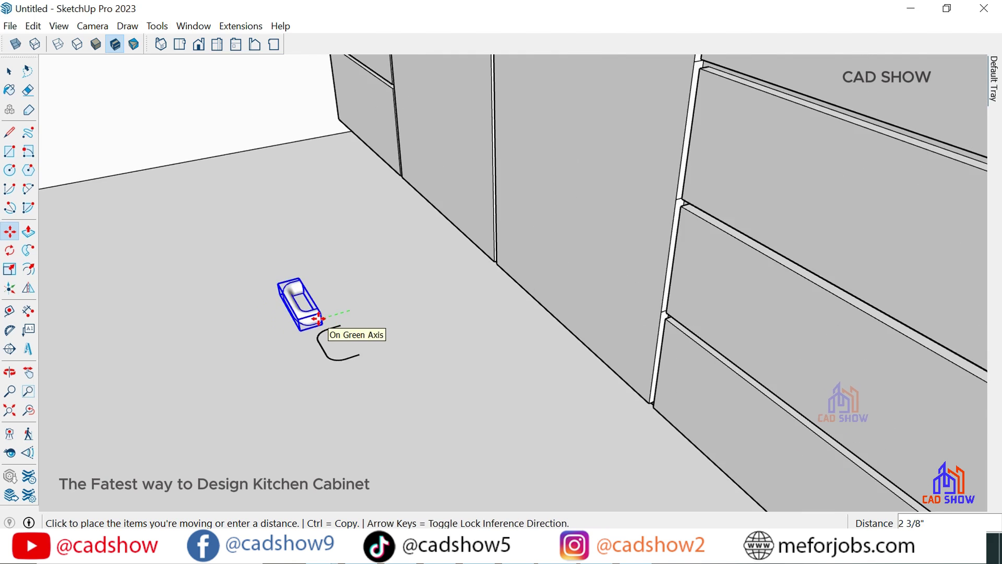
scroll(320, 319, down, 3)
scroll(454, 156, up, 2)
scroll(503, 213, up, 2)
scroll(515, 279, up, 2)
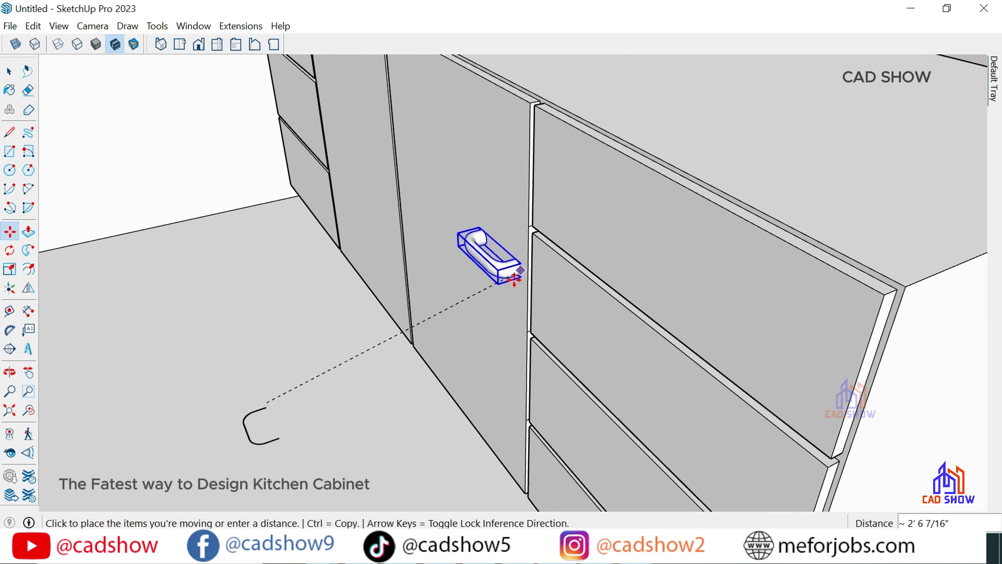
scroll(532, 156, up, 2)
scroll(486, 136, down, 2)
scroll(574, 199, up, 1)
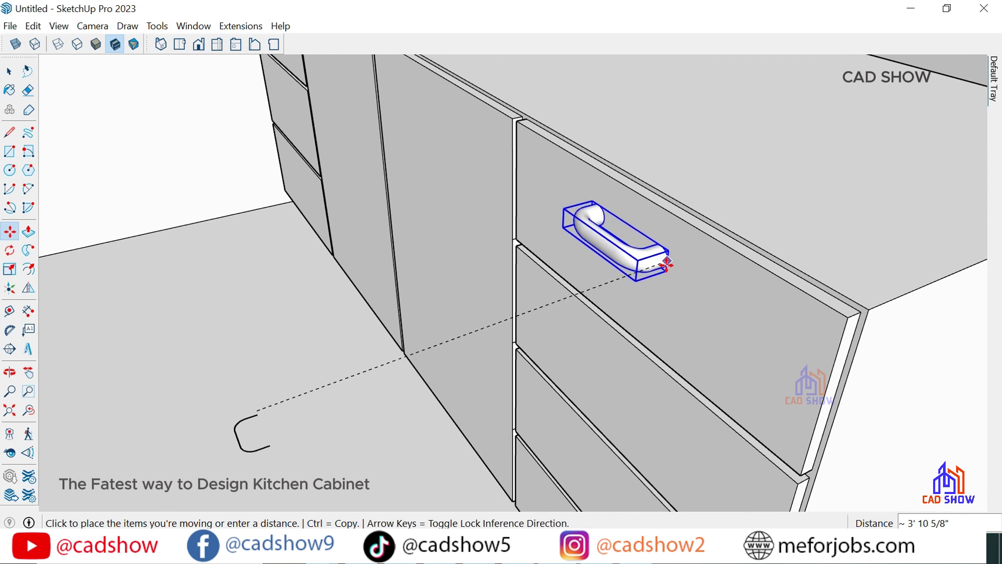
click(626, 301)
scroll(574, 244, up, 3)
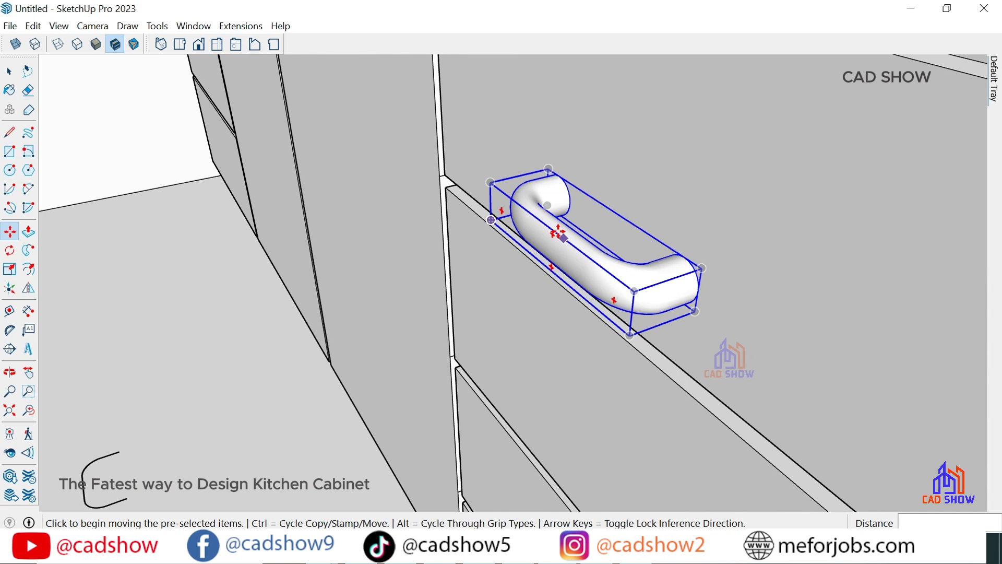
click(558, 230)
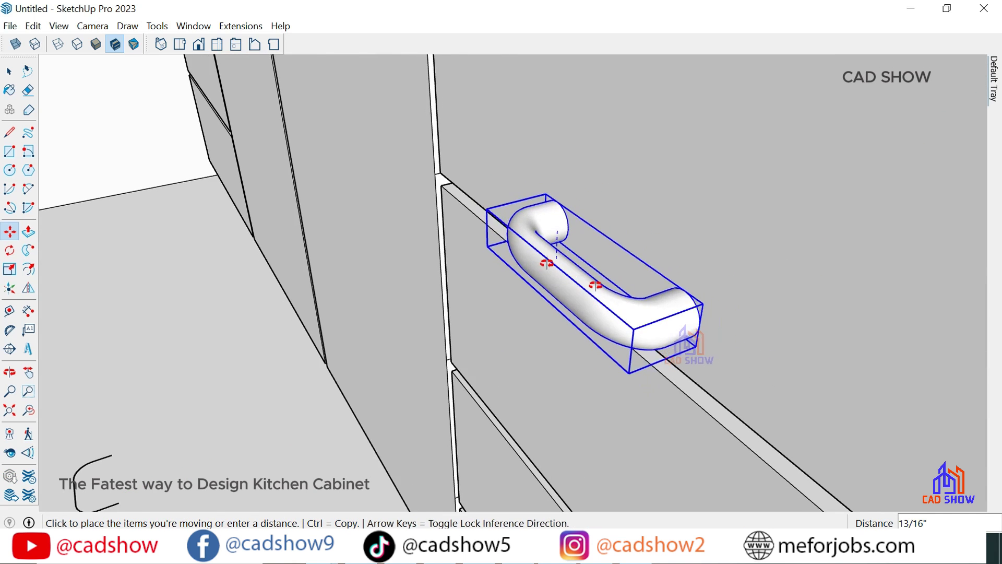
mouse_move(600, 284)
middle_down()
mouse_move(731, 264)
mouse_move(609, 252)
middle_up()
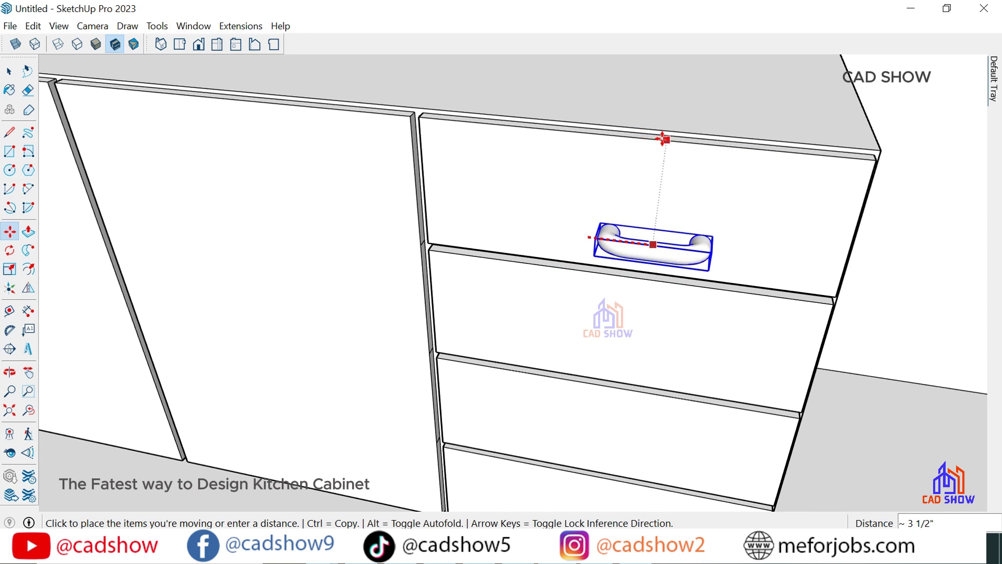
click(624, 135)
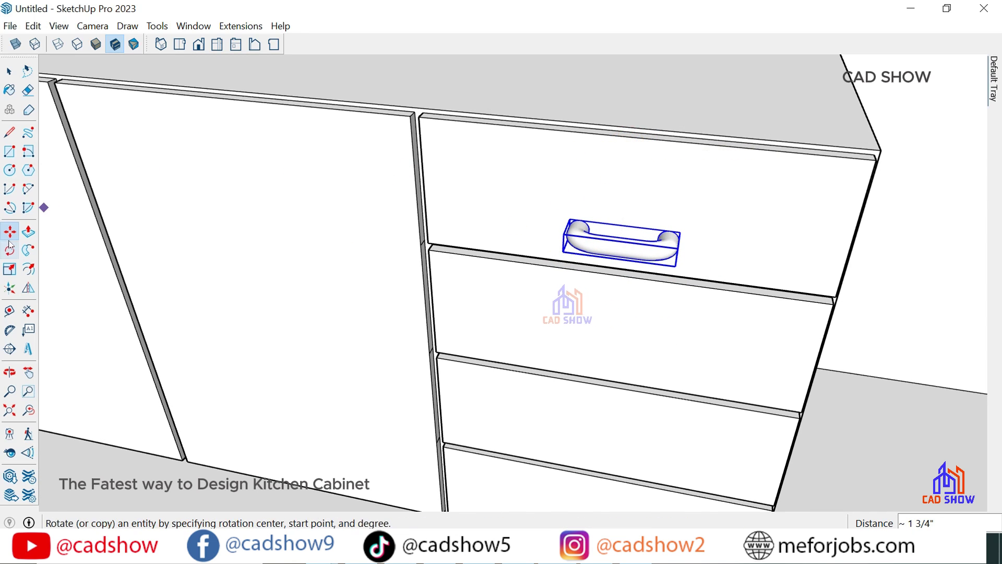
Raise the handle so it sits near the top edge of the drawer.
click(790, 235)
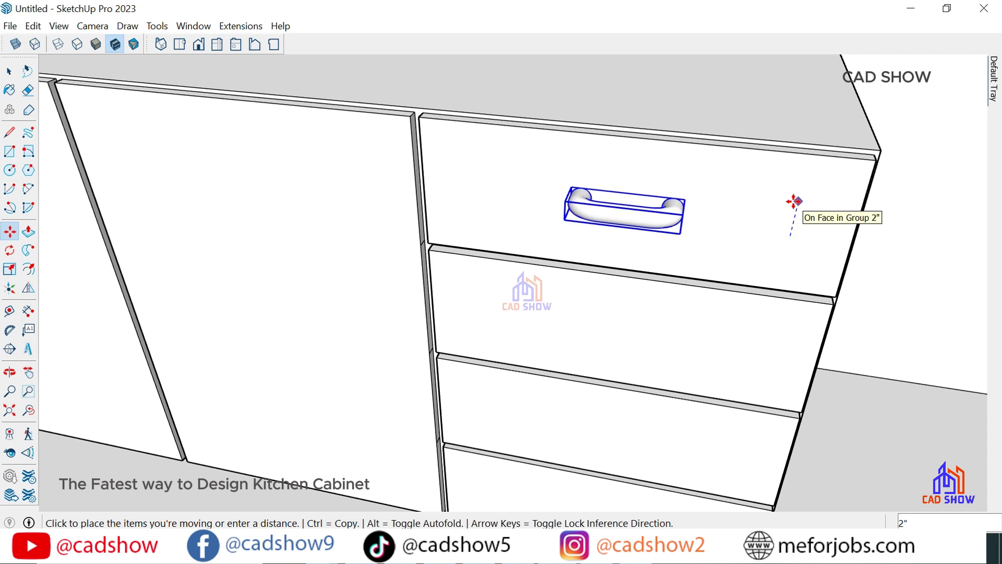
click(810, 157)
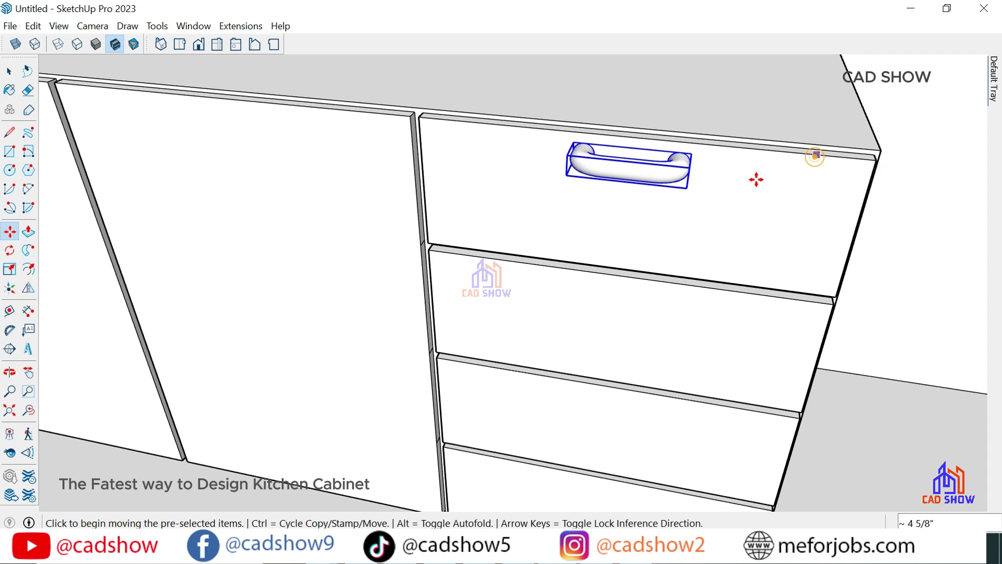
scroll(735, 192, down, 2)
middle_drag(734, 192, 528, 170)
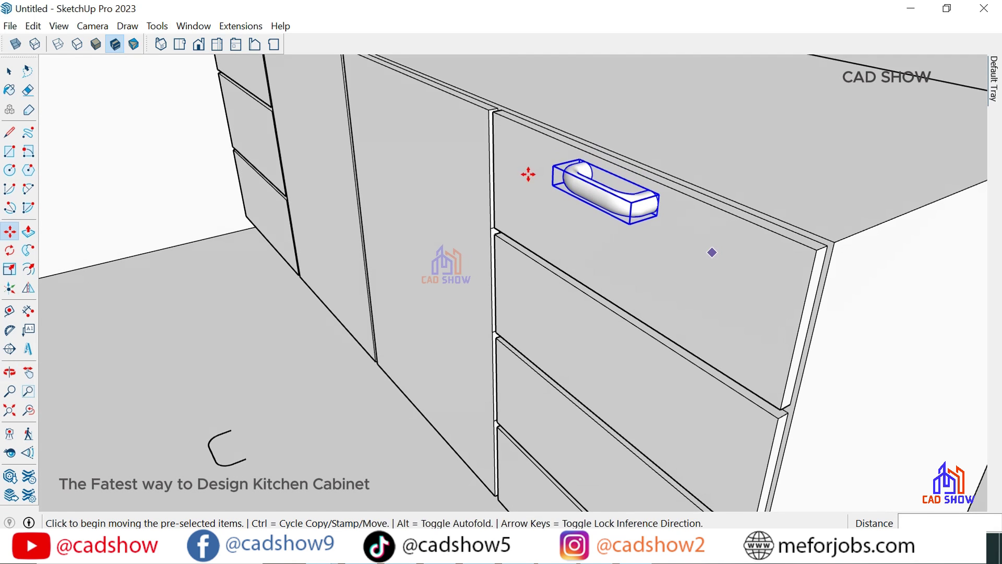
click(691, 211)
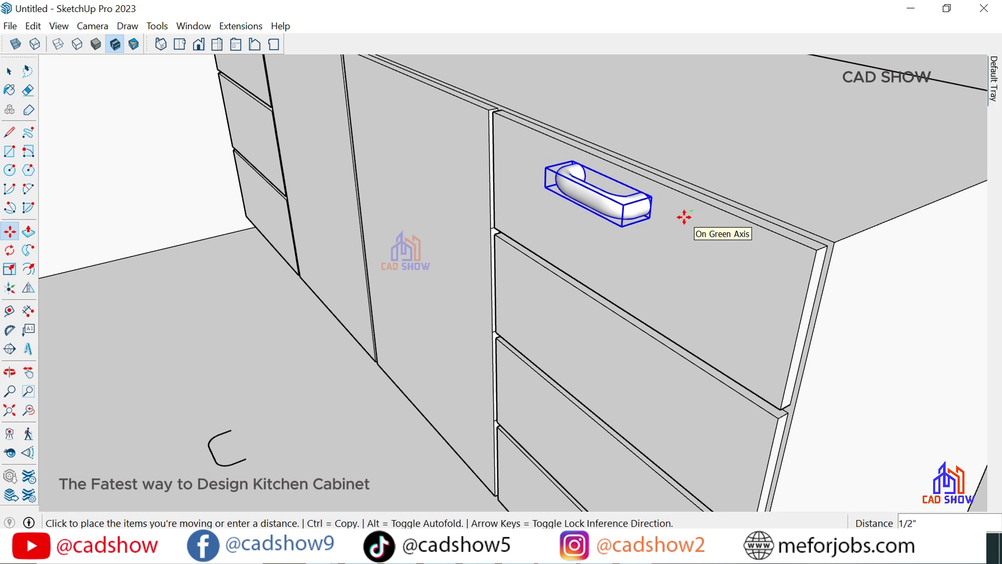
key(Escape)
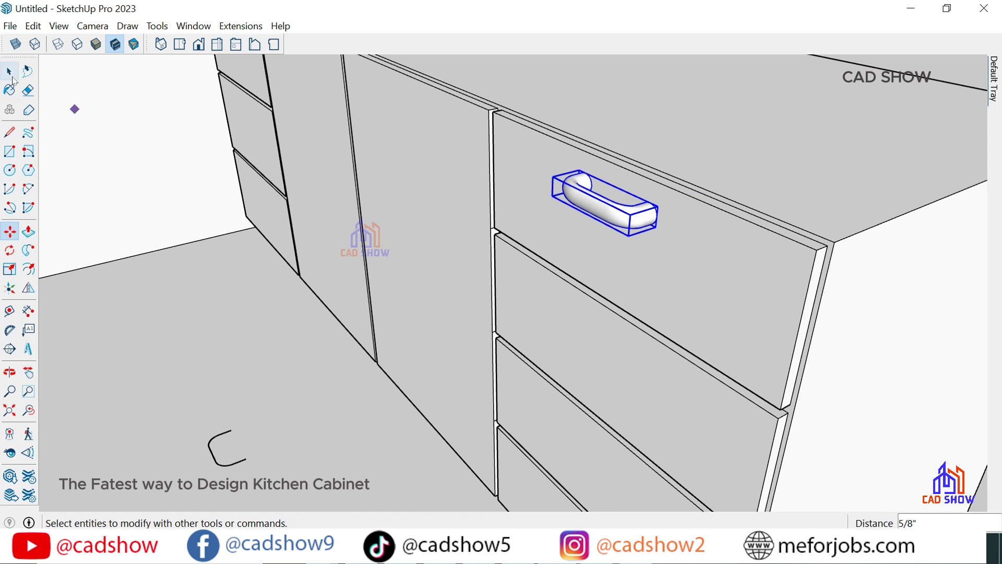
key(space)
click(16, 229)
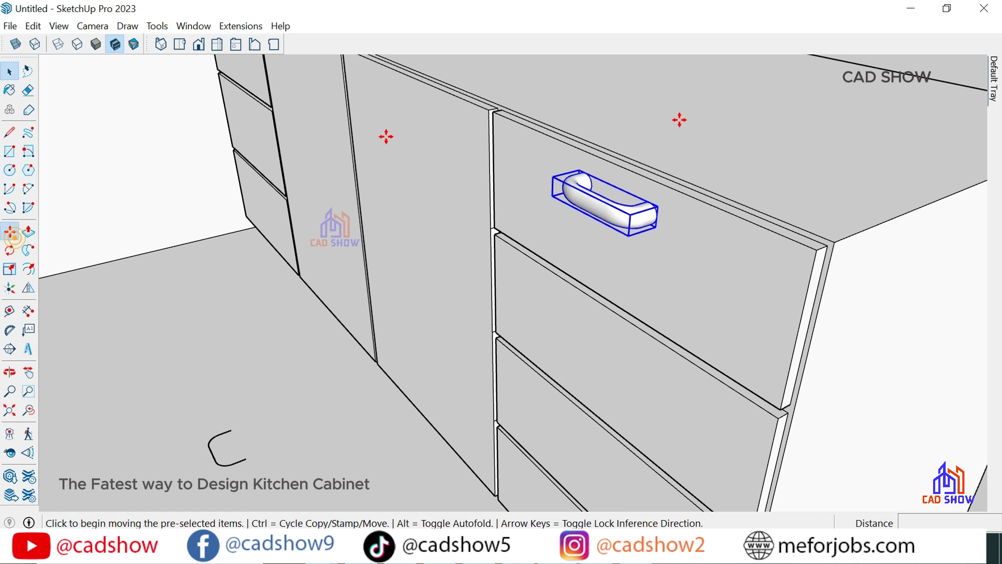
key(ctrl)
Copy the handle down onto the second right-hand drawer.
click(815, 243)
mouse_move(778, 219)
middle_down()
mouse_move(722, 134)
mouse_move(751, 302)
middle_up()
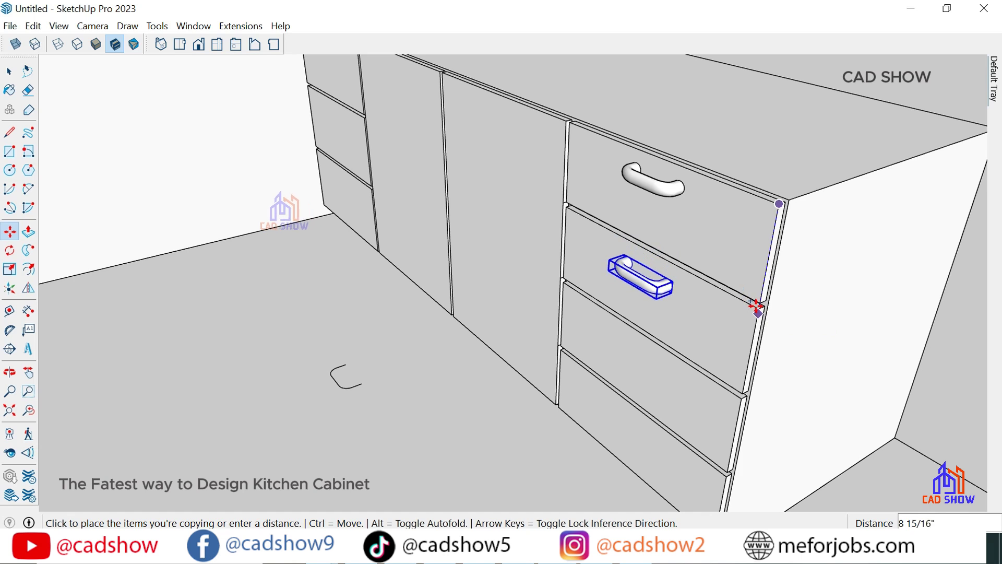
click(757, 307)
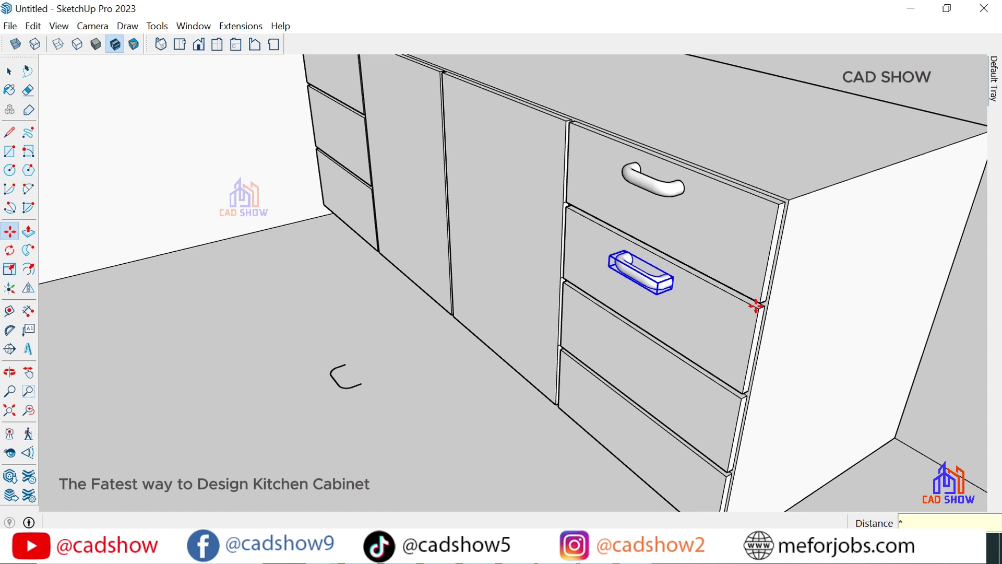
scroll(756, 307, down, 5)
scroll(578, 233, down, 3)
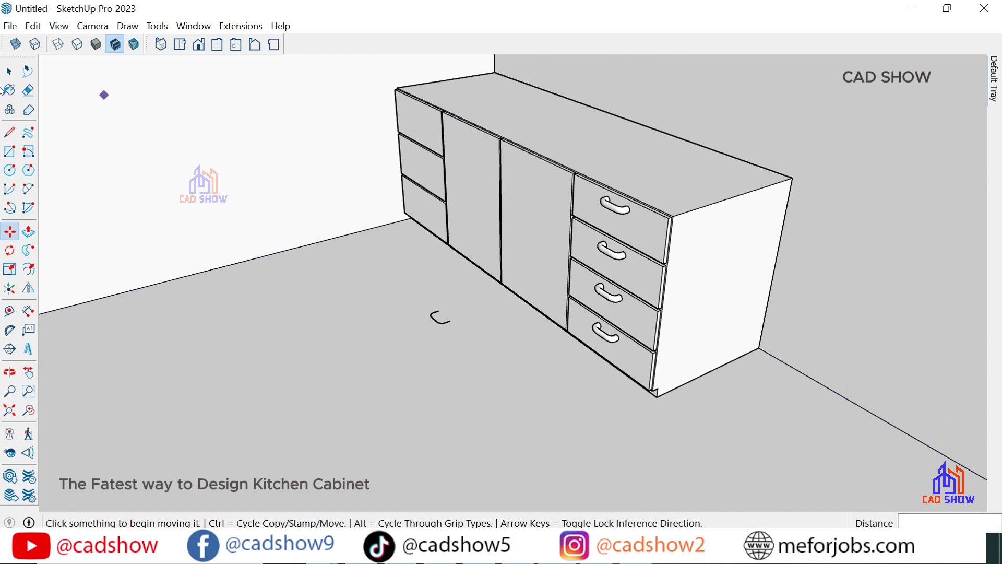
click(10, 71)
scroll(449, 255, down, 2)
mouse_move(450, 255)
middle_down()
mouse_move(738, 188)
mouse_move(642, 188)
mouse_move(576, 232)
middle_up()
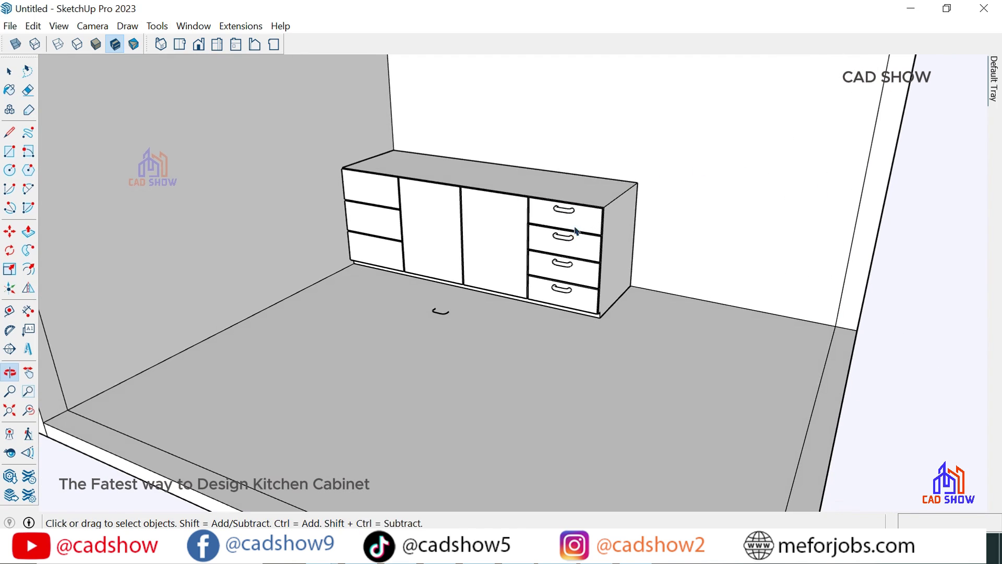
Copy the top-drawer handle across to the top left drawer.
click(10, 231)
scroll(548, 174, up, 1)
scroll(604, 212, up, 2)
scroll(602, 212, up, 2)
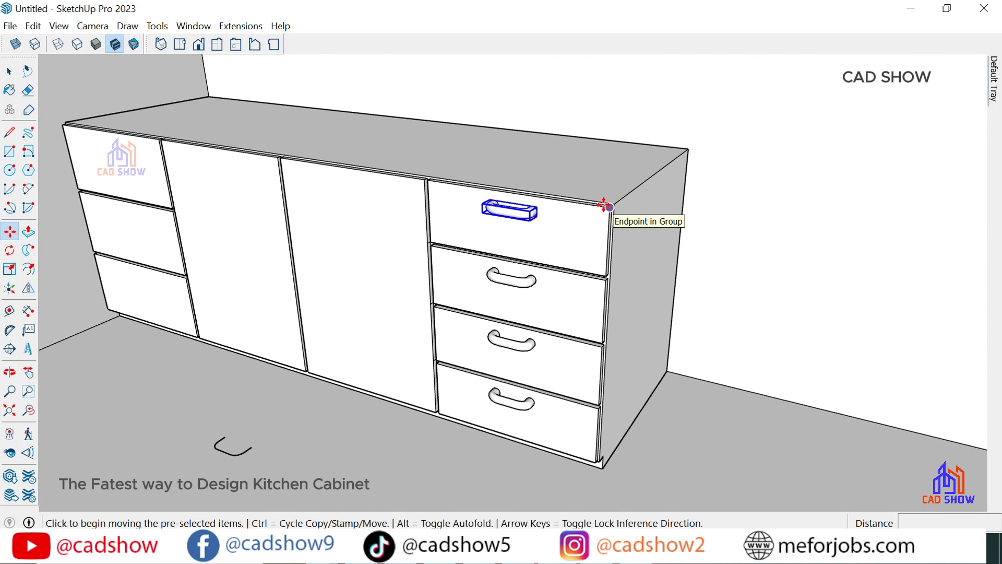
click(604, 205)
key(ctrl)
scroll(62, 157, down, 1)
scroll(168, 130, up, 1)
scroll(185, 135, up, 2)
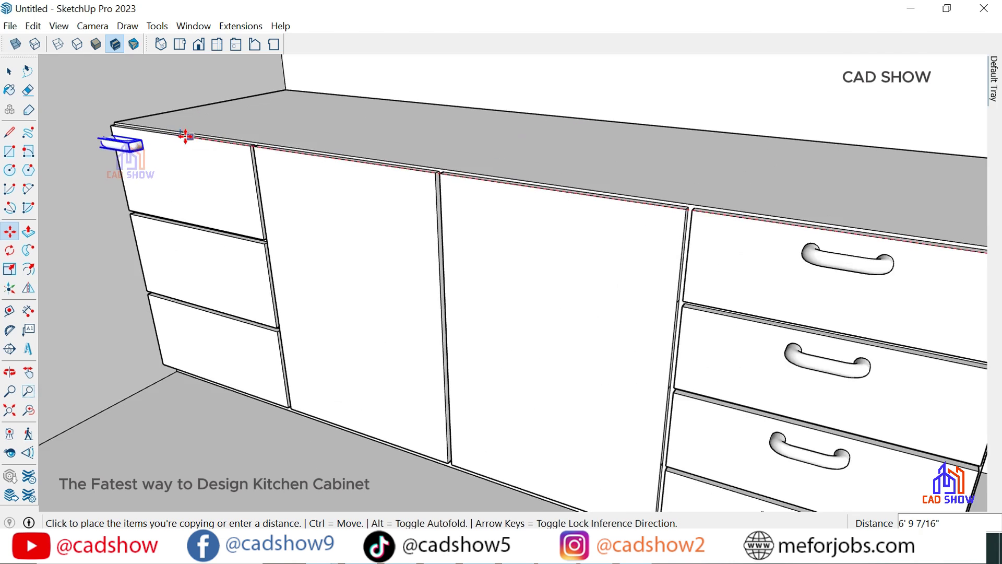
scroll(185, 136, up, 2)
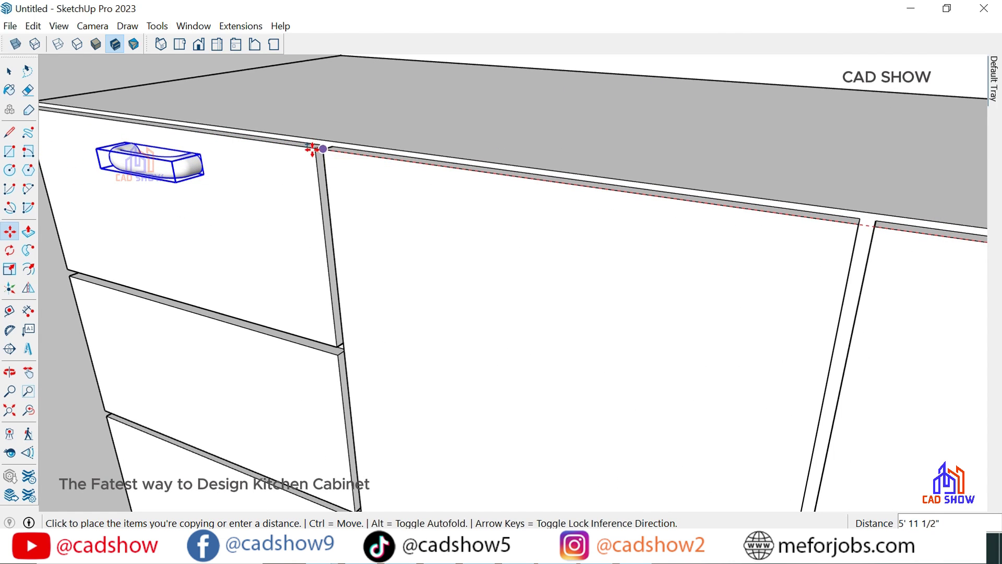
scroll(308, 146, up, 1)
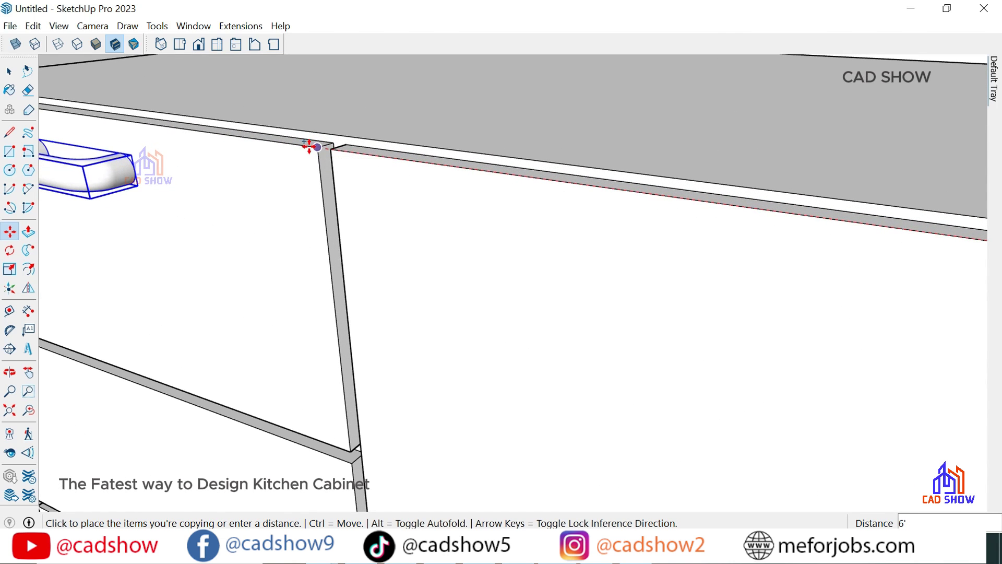
click(328, 149)
Copy the left handle down onto the second and third left drawers.
middle_drag(291, 221, 342, 243)
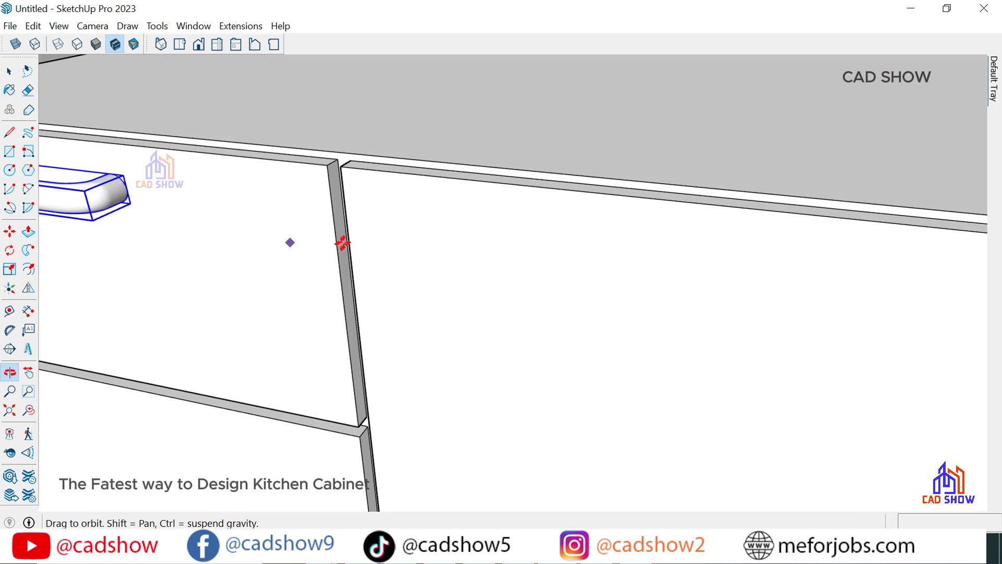
scroll(342, 243, down, 3)
middle_drag(212, 190, 385, 213)
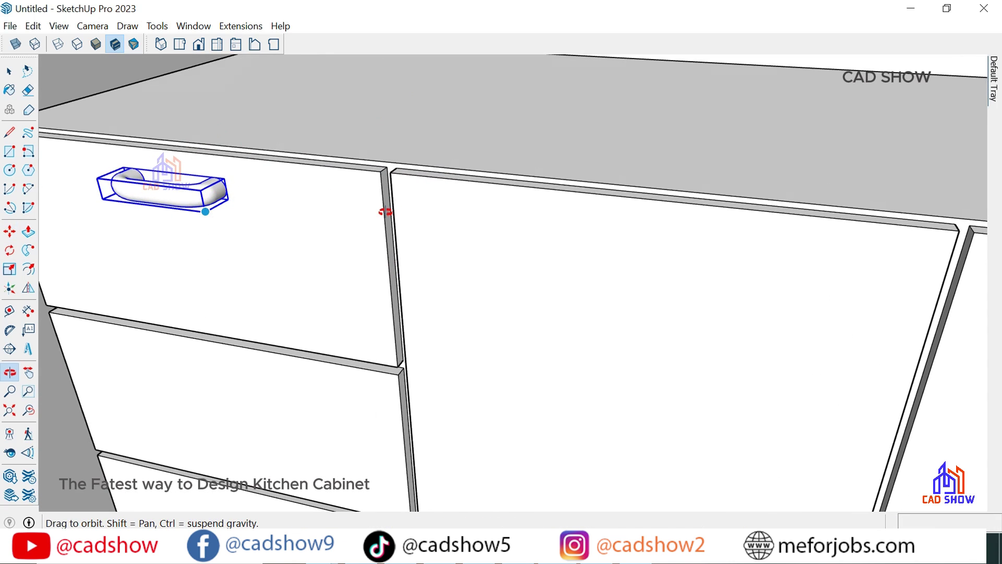
scroll(472, 141, up, 3)
scroll(471, 141, down, 3)
scroll(454, 209, up, 2)
mouse_move(463, 219)
middle_down()
mouse_move(252, 215)
mouse_move(277, 194)
middle_up()
scroll(363, 110, up, 2)
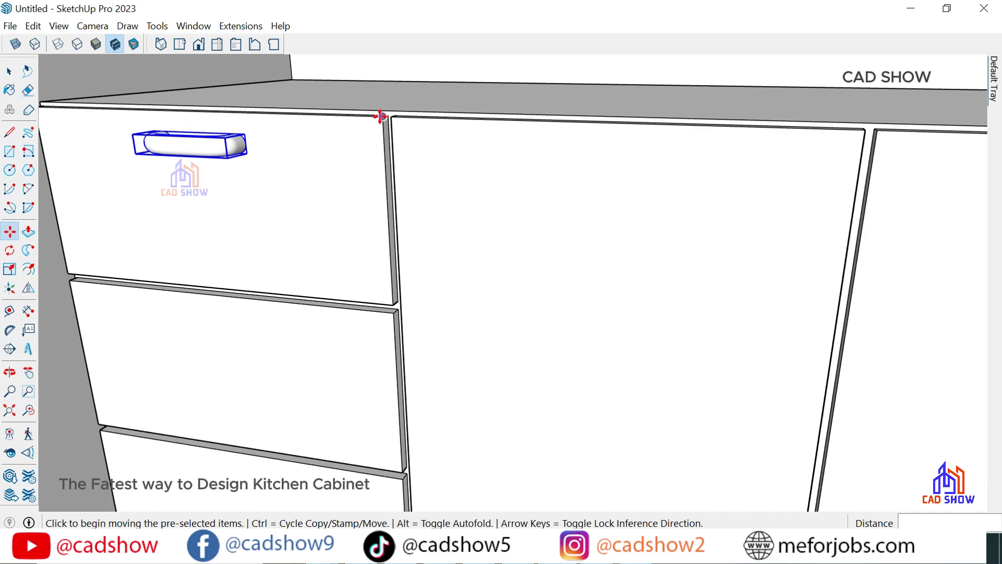
key(ctrl)
click(382, 116)
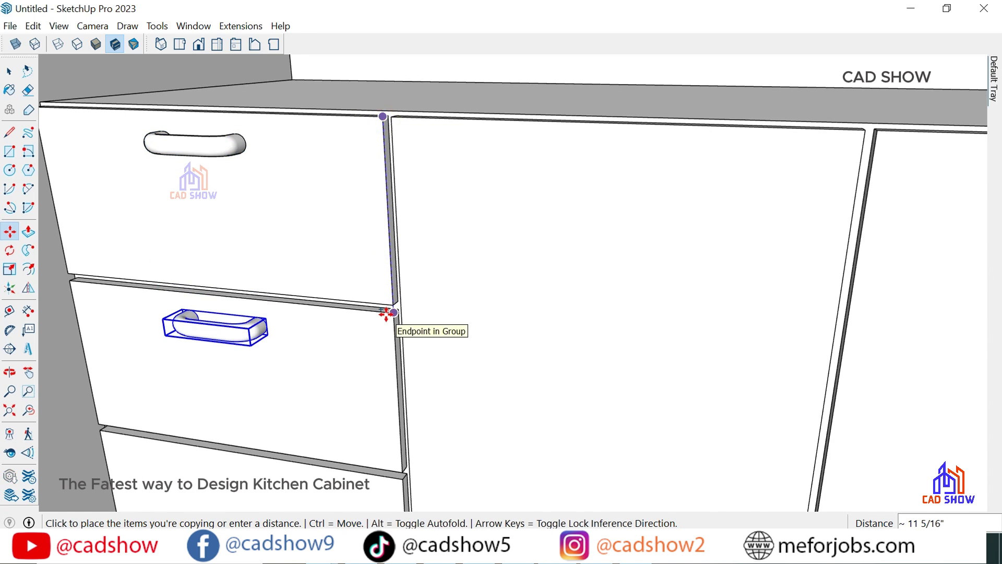
click(391, 312)
text(*2)
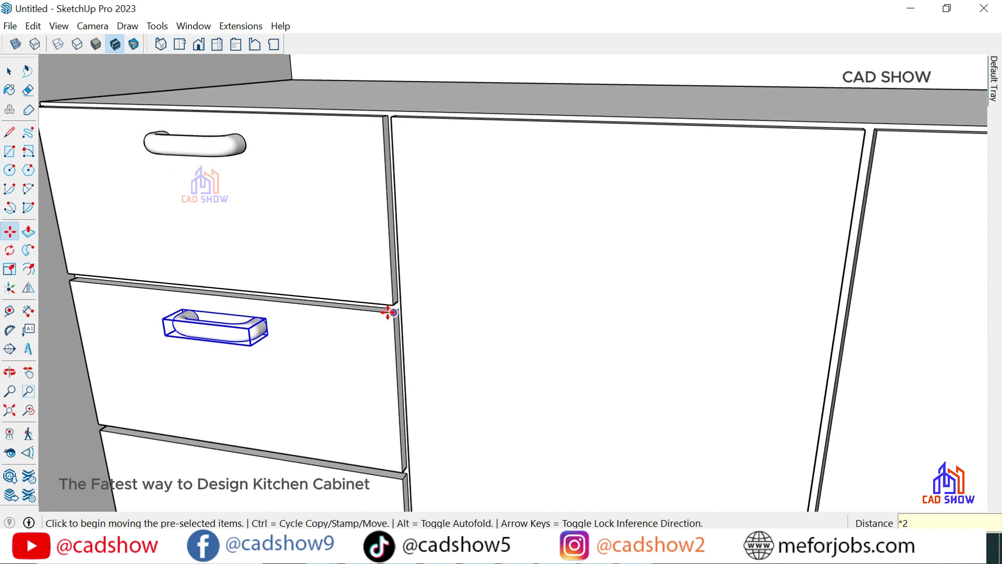
key(Return)
scroll(375, 226, down, 5)
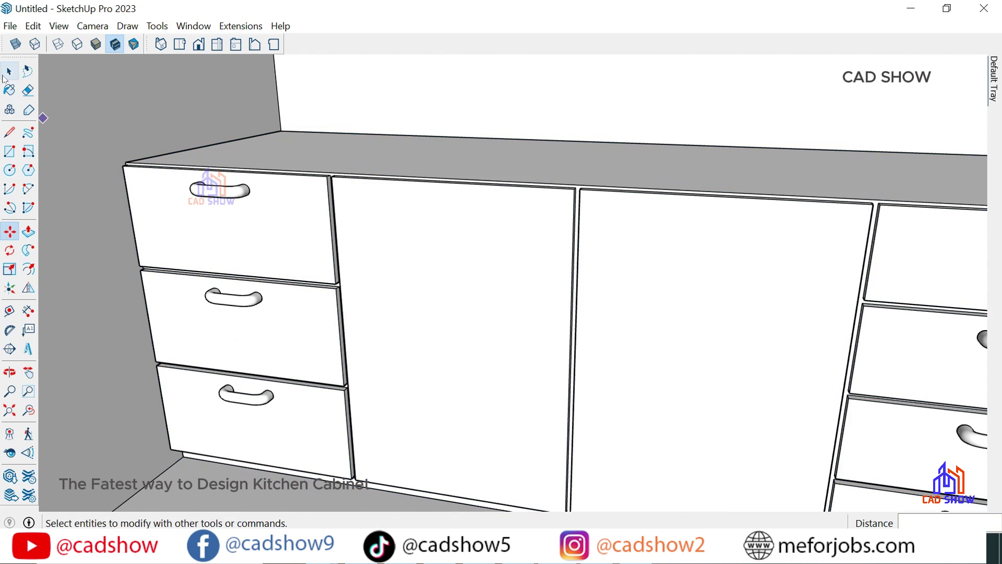
Rotate a handle copy 90° upright beside the door gap on the left door.
click(9, 71)
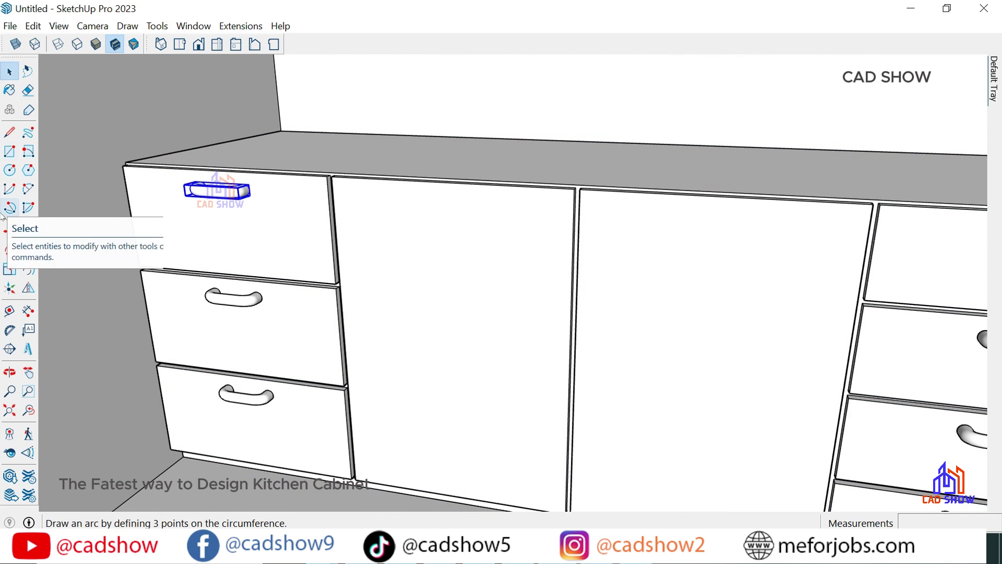
click(11, 231)
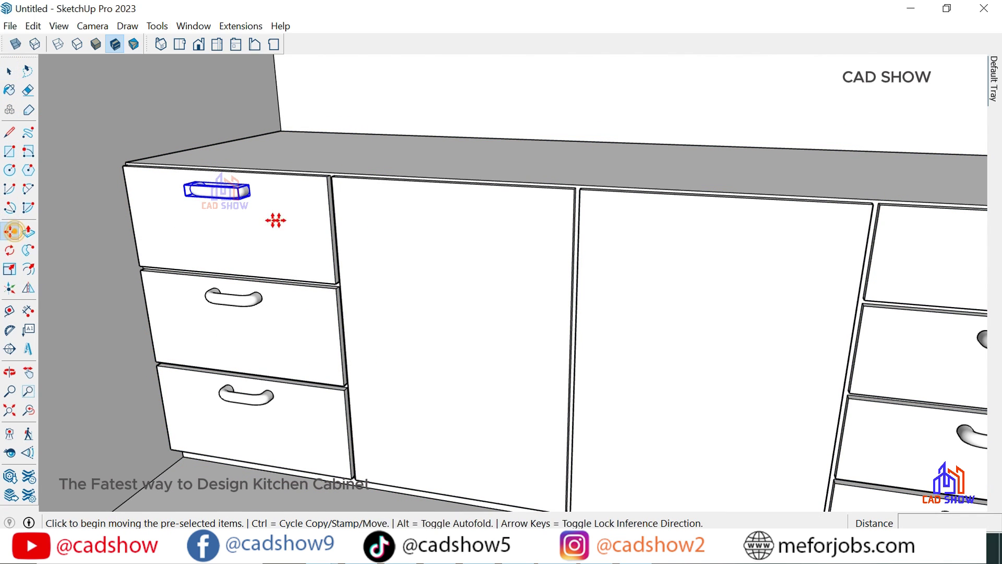
click(322, 175)
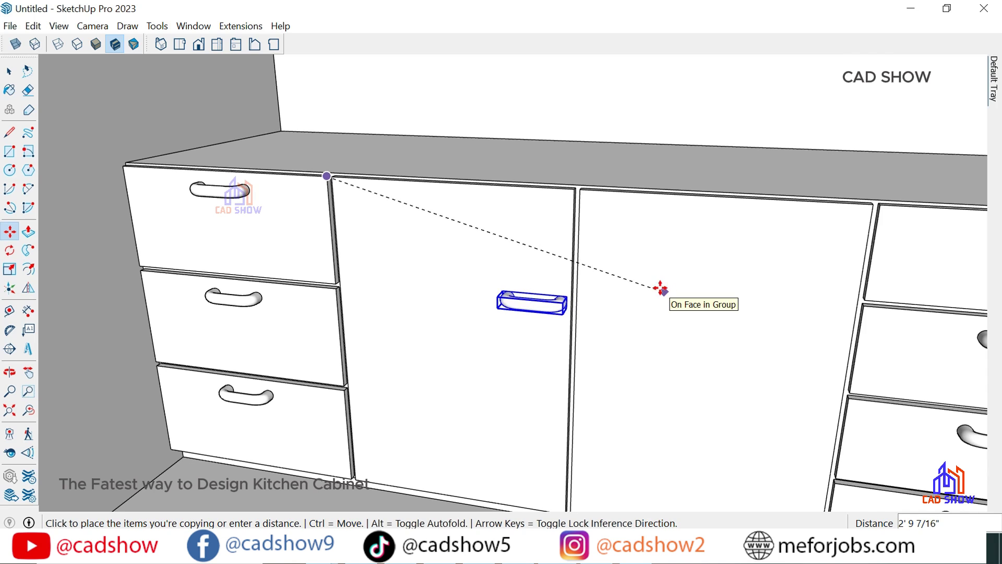
key(Escape)
click(9, 250)
scroll(565, 305, up, 5)
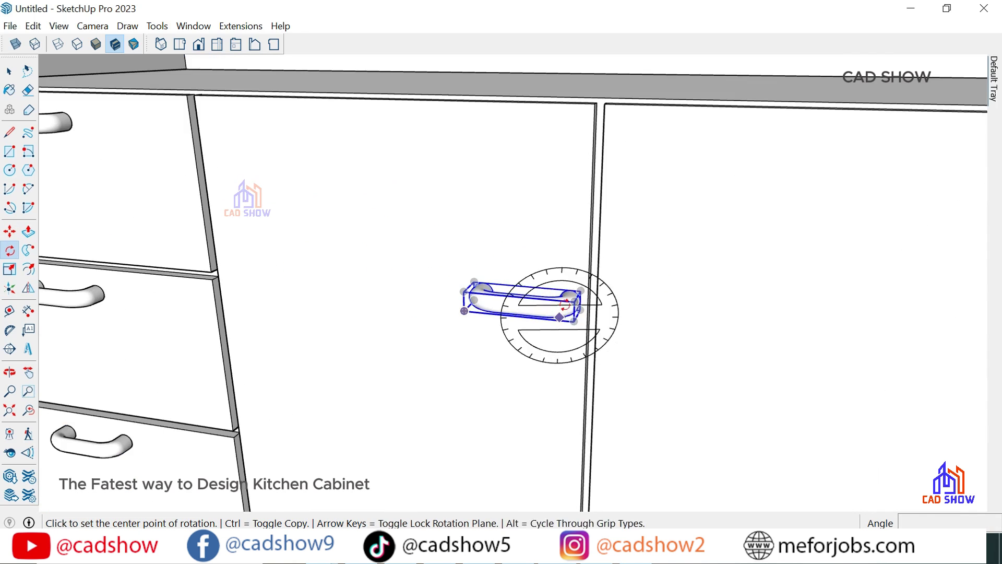
scroll(565, 306, up, 3)
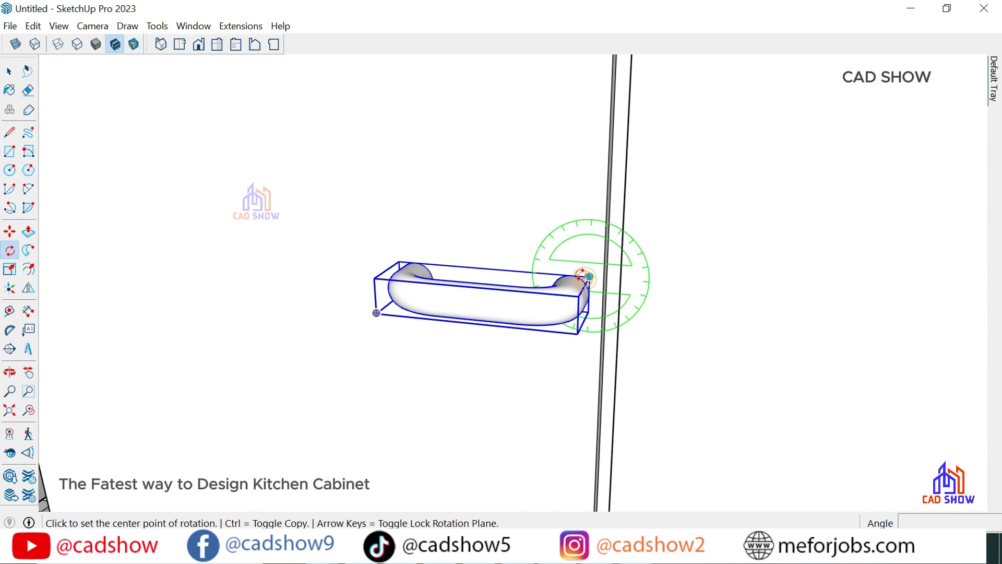
click(590, 276)
scroll(386, 255, down, 2)
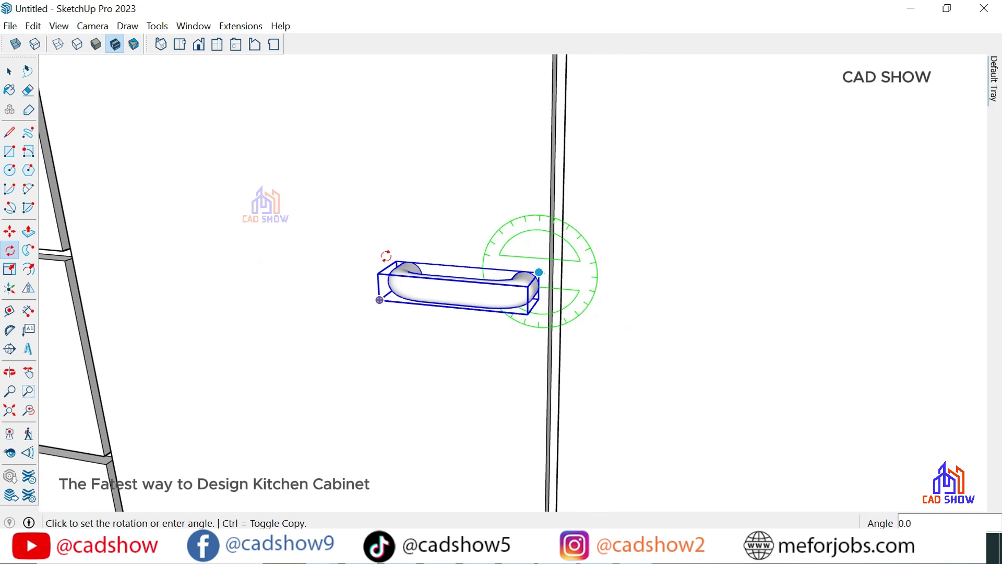
key(Escape)
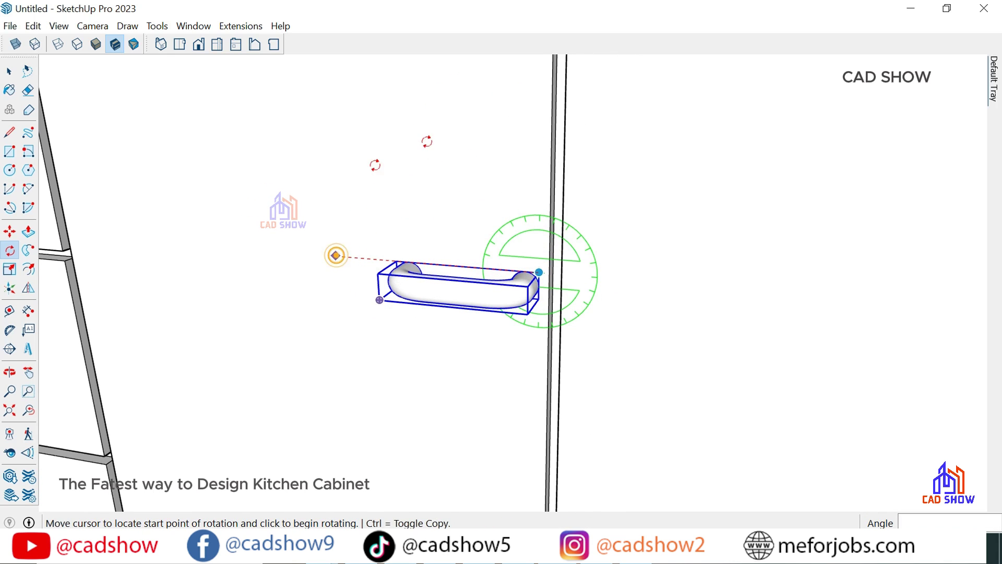
click(336, 255)
click(538, 63)
scroll(412, 225, up, 3)
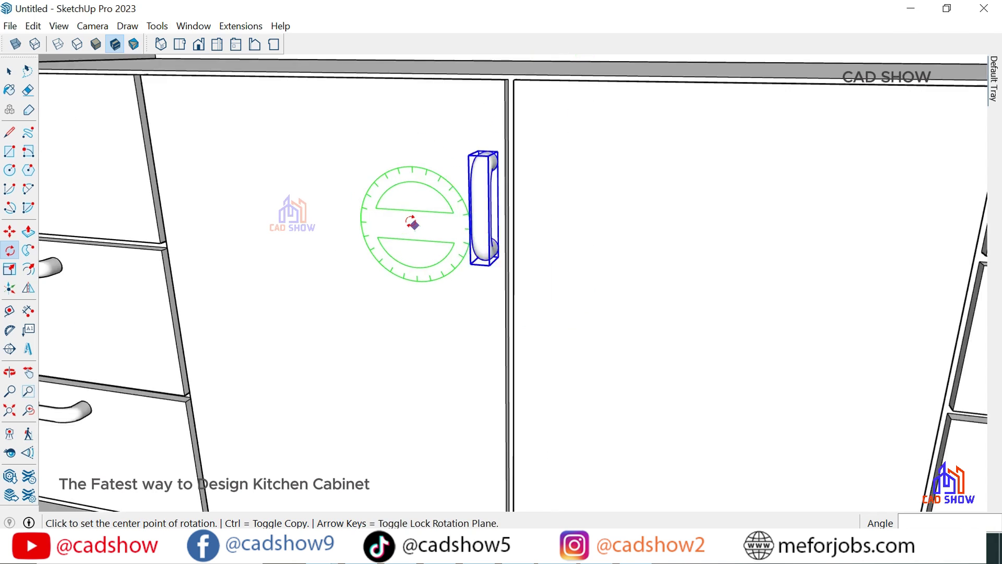
scroll(412, 224, down, 3)
Draw a reference line along the left door's top edge to the door gap.
click(8, 72)
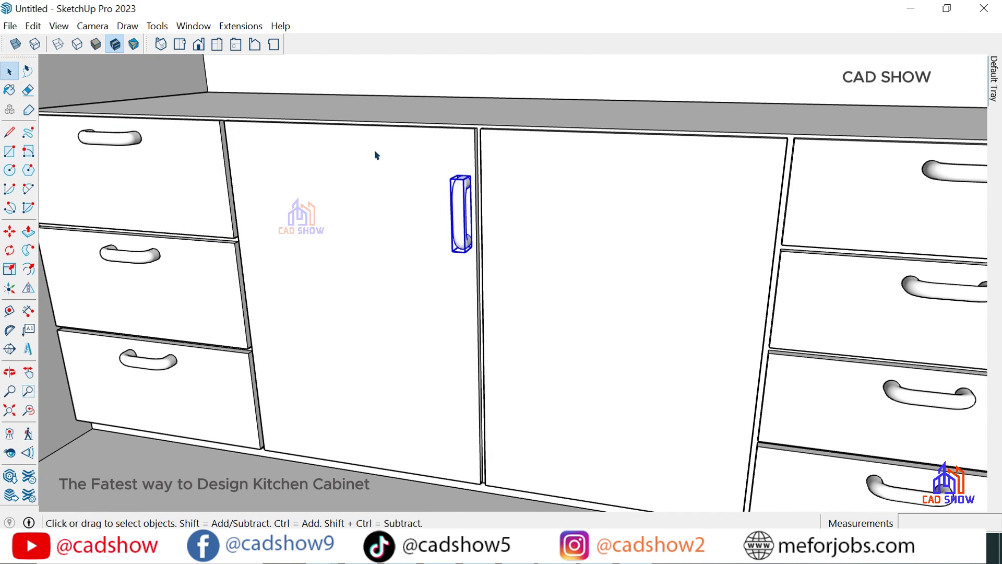
click(10, 133)
scroll(477, 100, up, 3)
scroll(542, 130, up, 3)
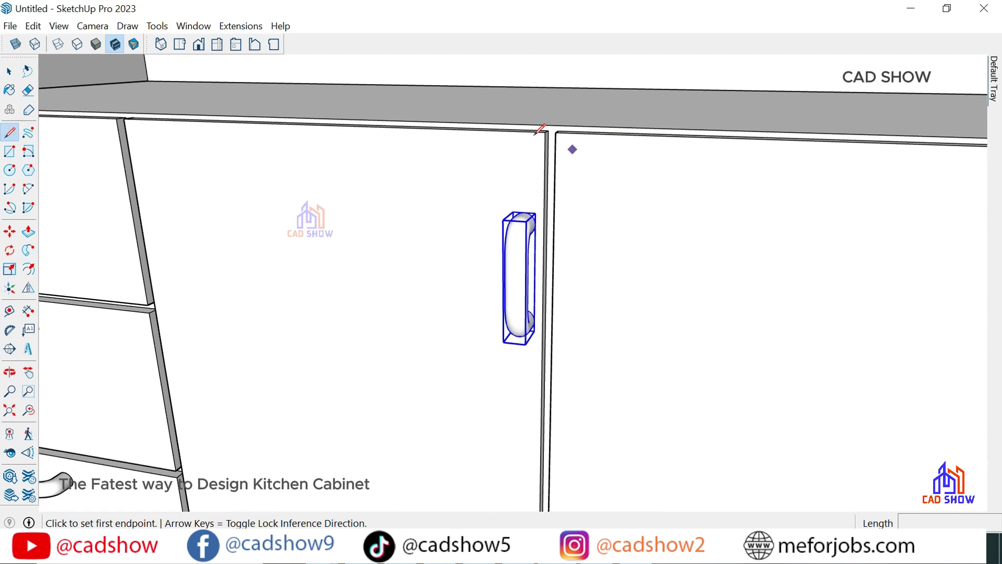
scroll(553, 118, up, 3)
click(553, 122)
click(579, 121)
Mirror-copy the vertical handle across the gap onto the right door.
click(11, 68)
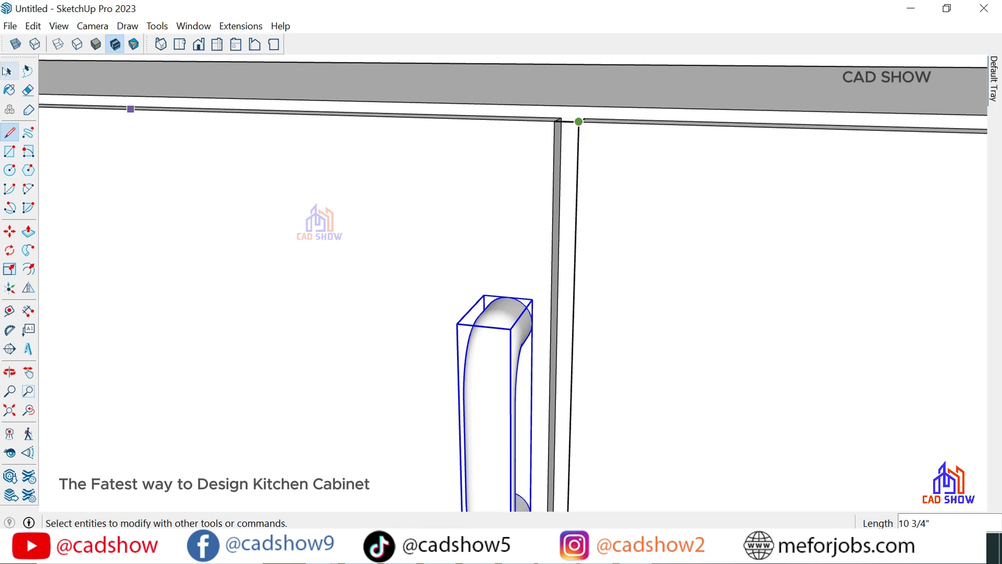
click(28, 288)
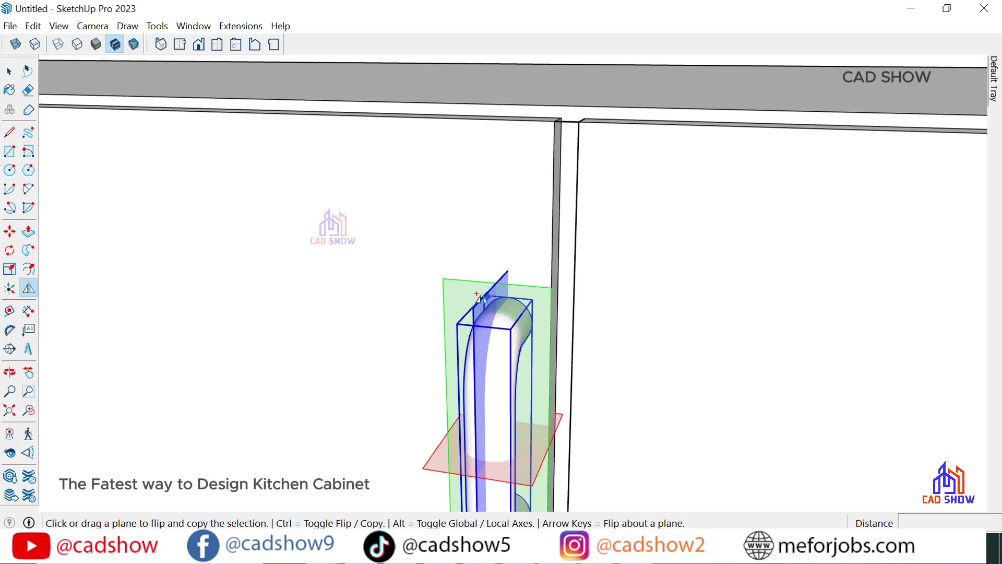
drag(480, 298, 563, 124)
scroll(465, 170, down, 5)
scroll(416, 244, down, 2)
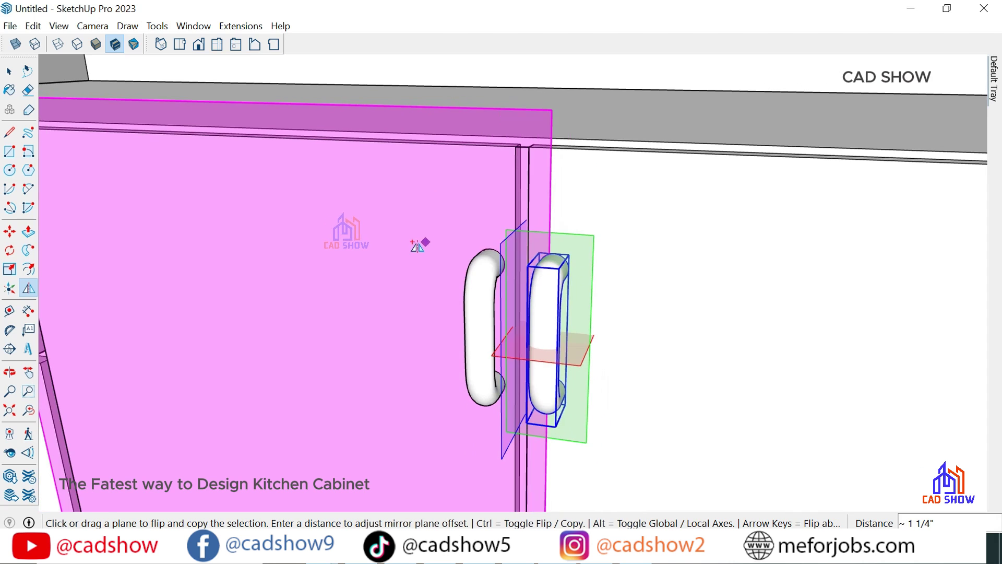
scroll(331, 217, down, 2)
scroll(332, 211, down, 2)
scroll(332, 211, down, 3)
key(space)
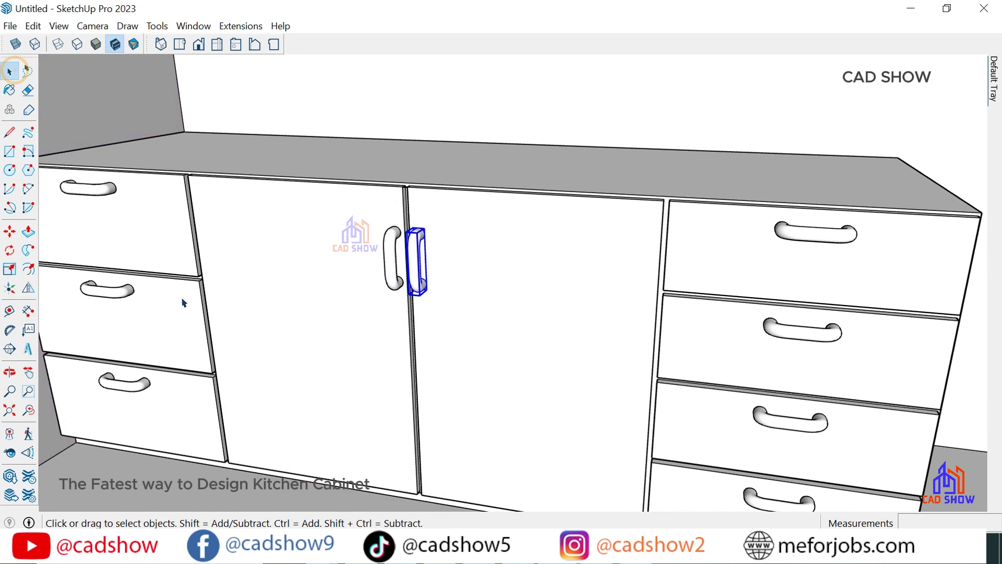
mouse_move(184, 300)
middle_down()
mouse_move(428, 275)
mouse_move(342, 271)
middle_up()
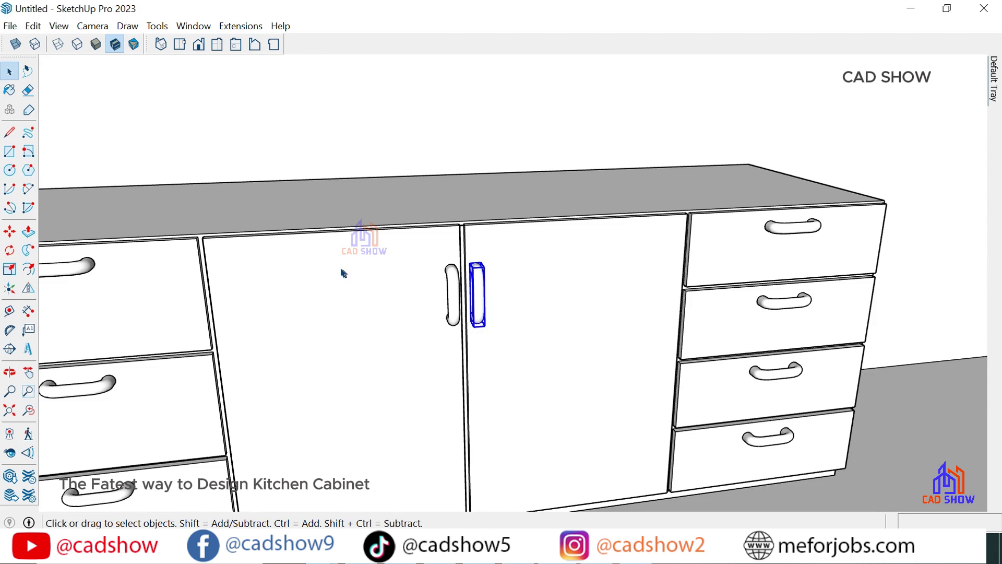
scroll(365, 276, down, 3)
scroll(292, 271, up, 1)
Move the right door handle slightly lower on its door.
click(9, 231)
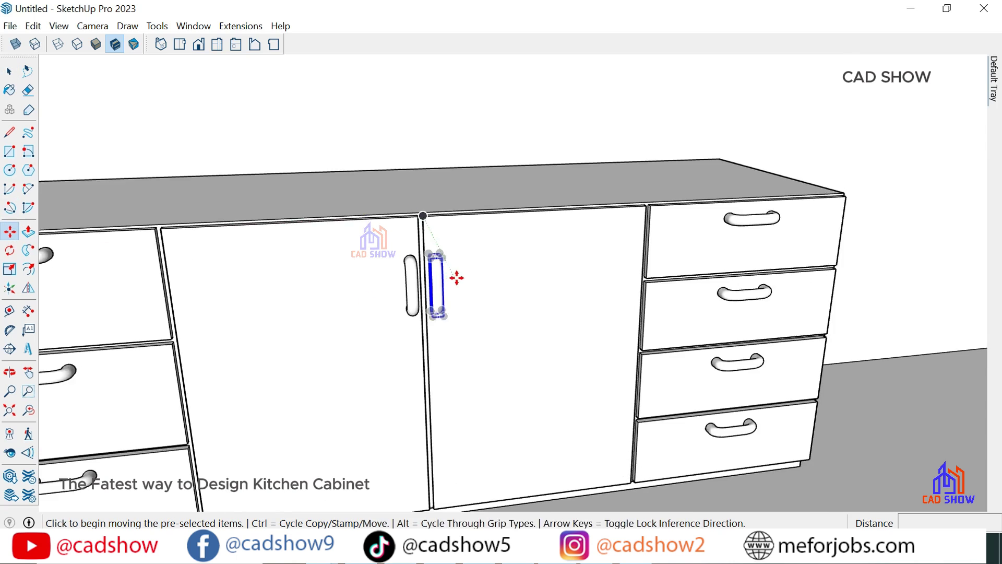
scroll(448, 303, up, 3)
click(452, 323)
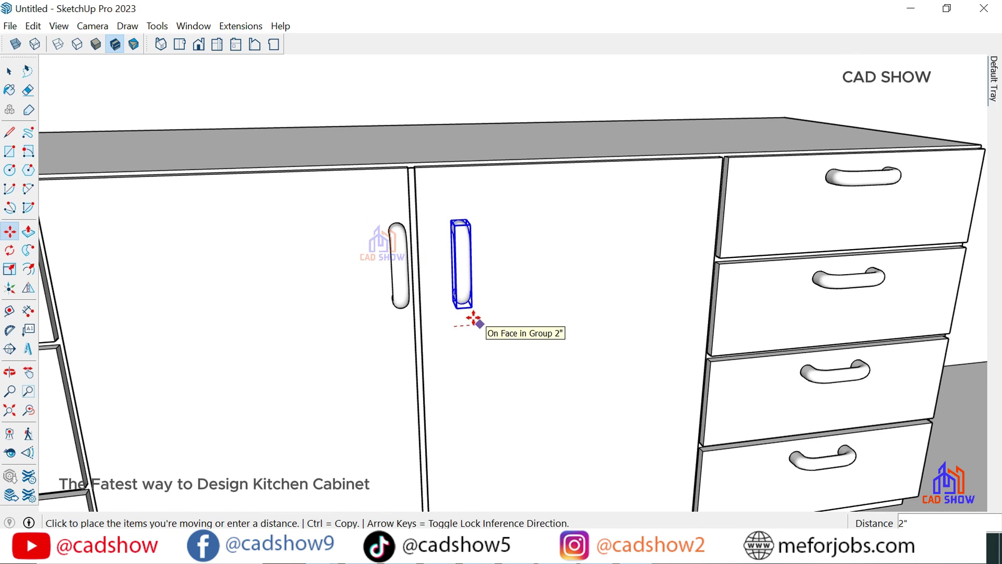
click(512, 307)
click(10, 72)
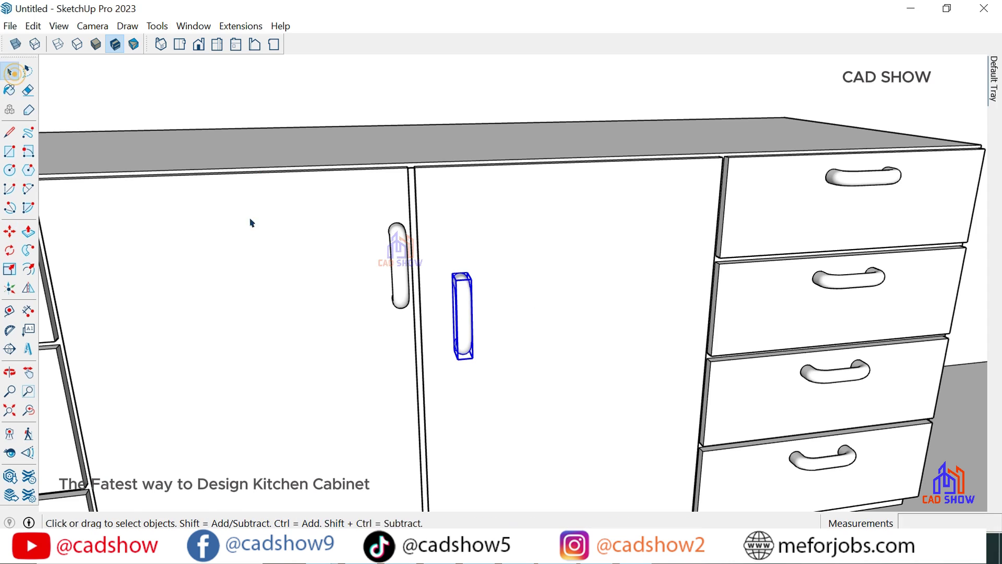
Flip-copy the handle onto the left door, mirrored across the centre gap.
click(446, 286)
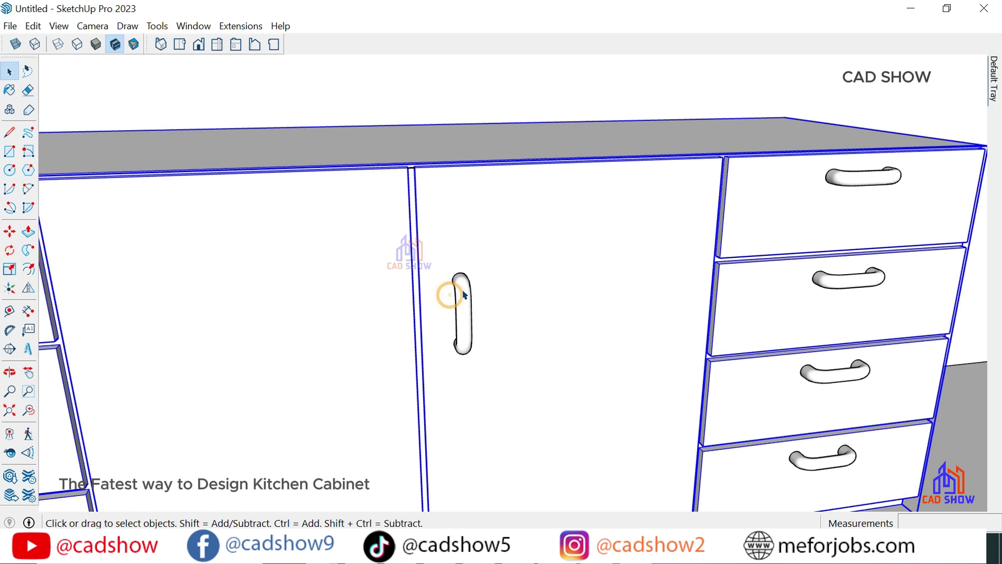
double_click(456, 292)
click(10, 231)
scroll(405, 291, up, 2)
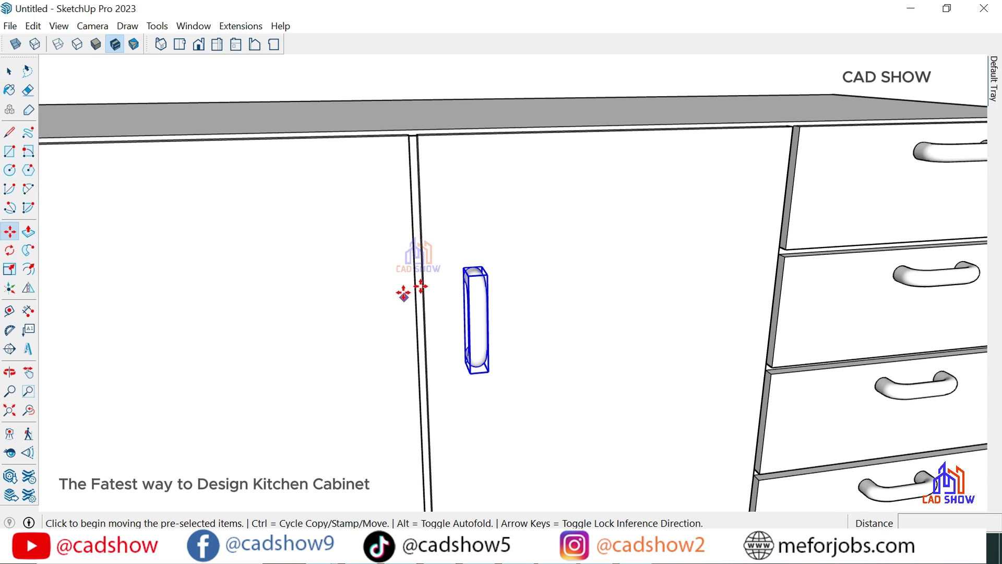
click(29, 288)
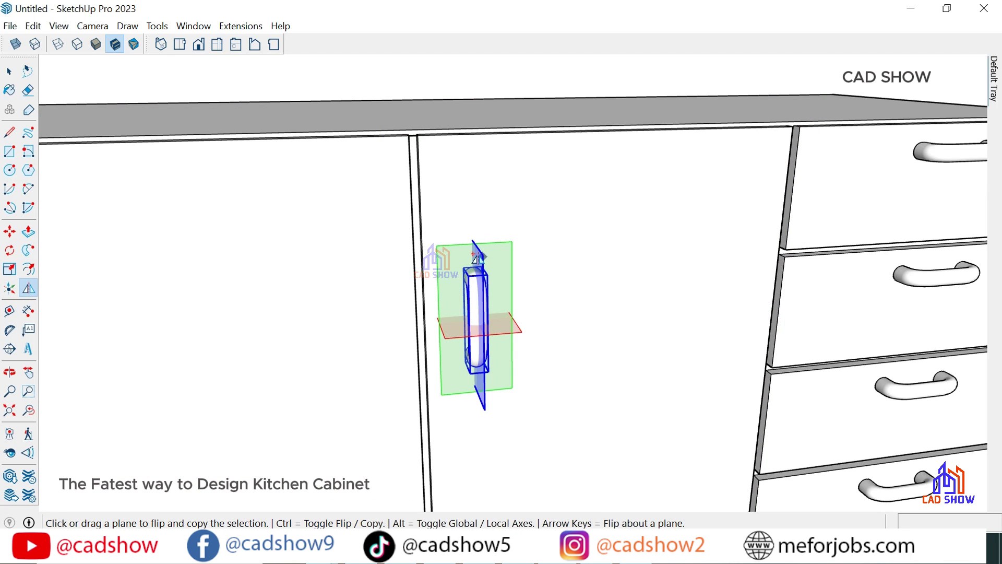
drag(476, 257, 419, 161)
scroll(412, 141, up, 1)
scroll(408, 140, up, 3)
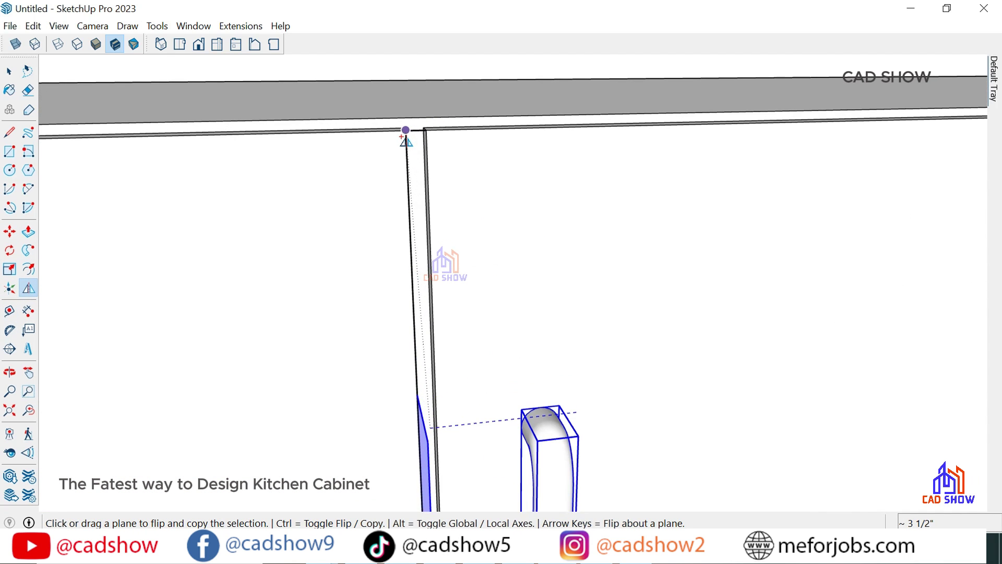
scroll(414, 136, up, 1)
scroll(415, 135, up, 1)
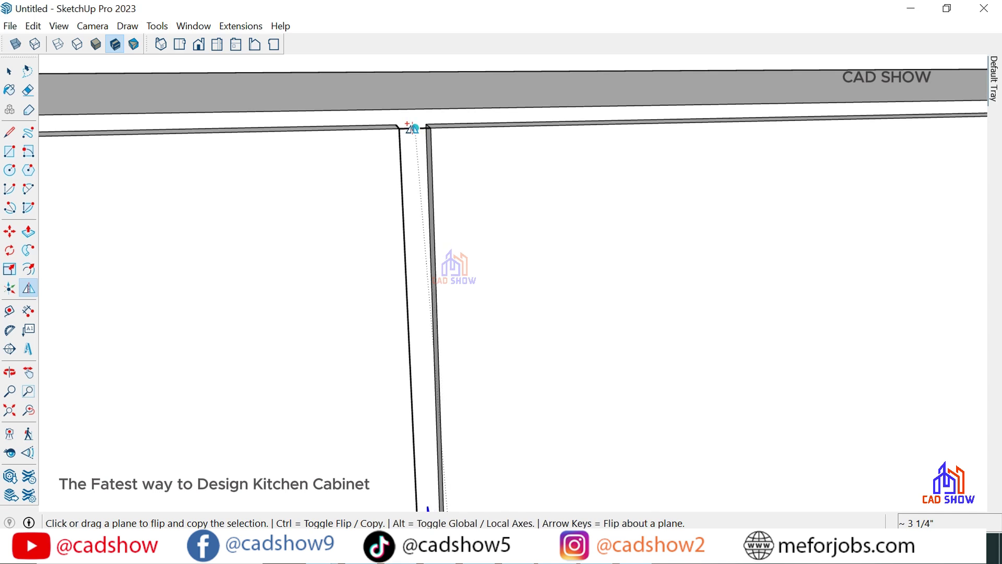
scroll(414, 127, down, 2)
scroll(418, 127, down, 3)
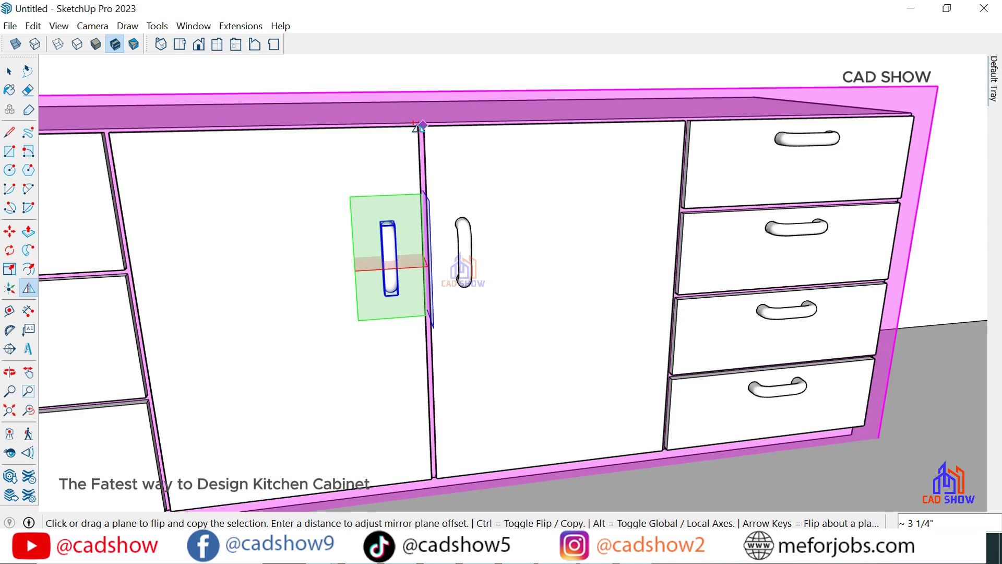
scroll(420, 128, down, 3)
key(space)
scroll(369, 168, down, 3)
scroll(417, 345, up, 1)
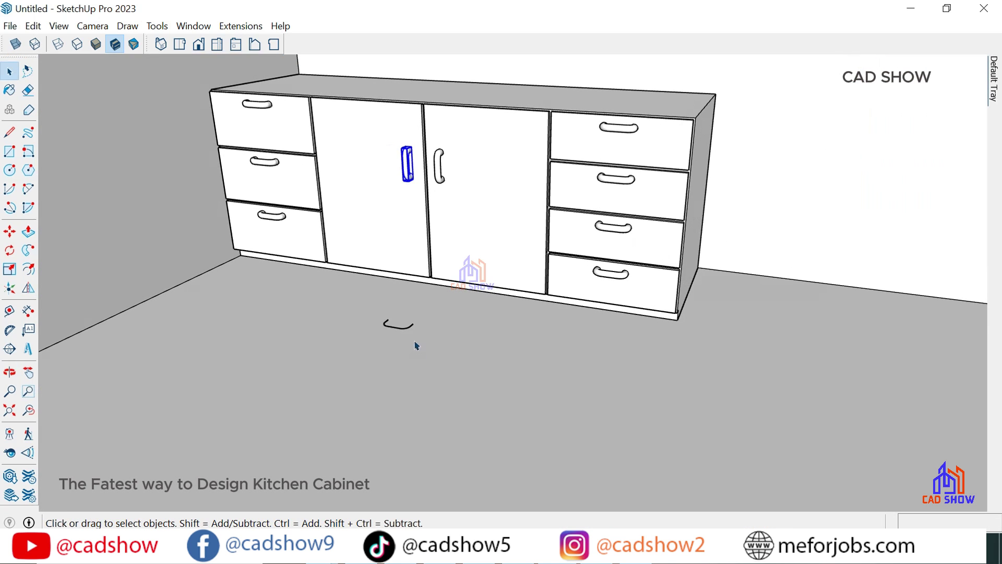
scroll(417, 350, down, 2)
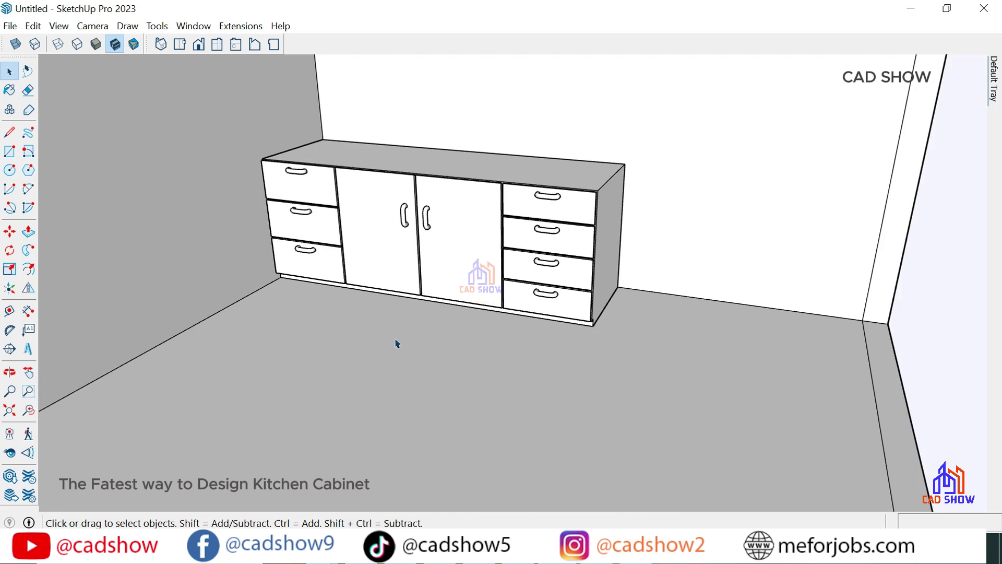
scroll(339, 386, down, 3)
scroll(418, 331, down, 1)
scroll(412, 232, up, 2)
scroll(412, 232, up, 2)
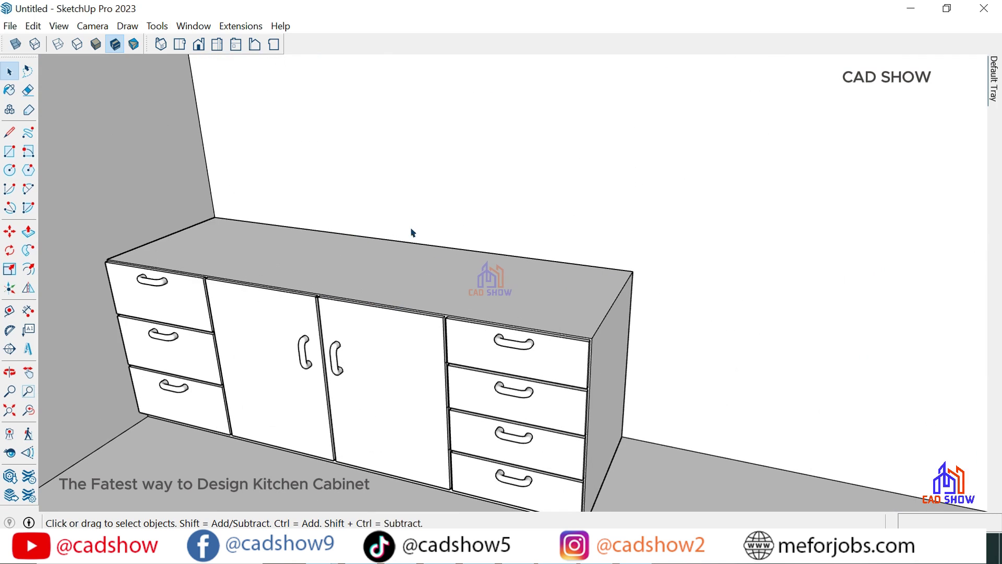
Draw a countertop rectangle over the cabinet top and raise it 1 inch thick.
middle_drag(409, 230, 264, 309)
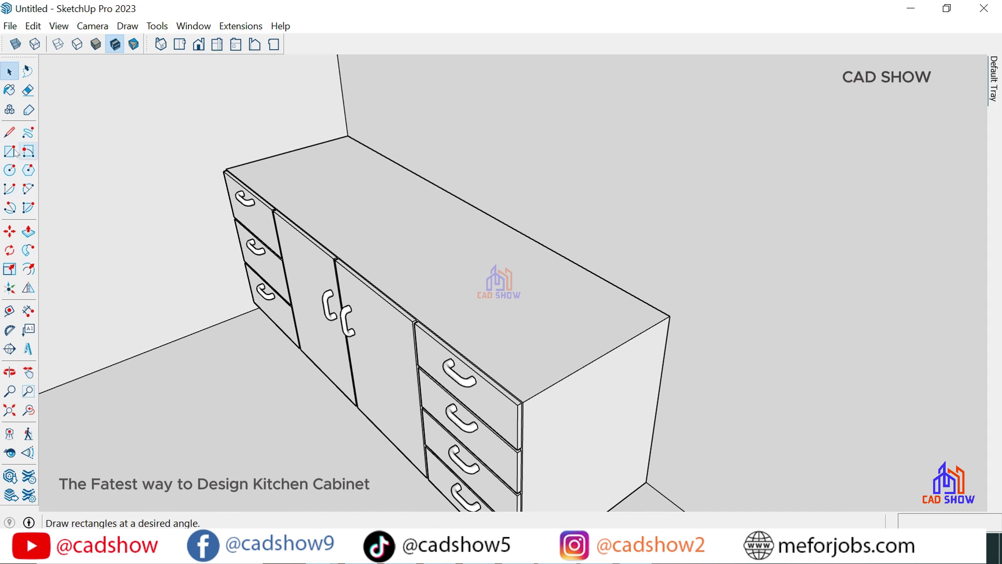
click(345, 137)
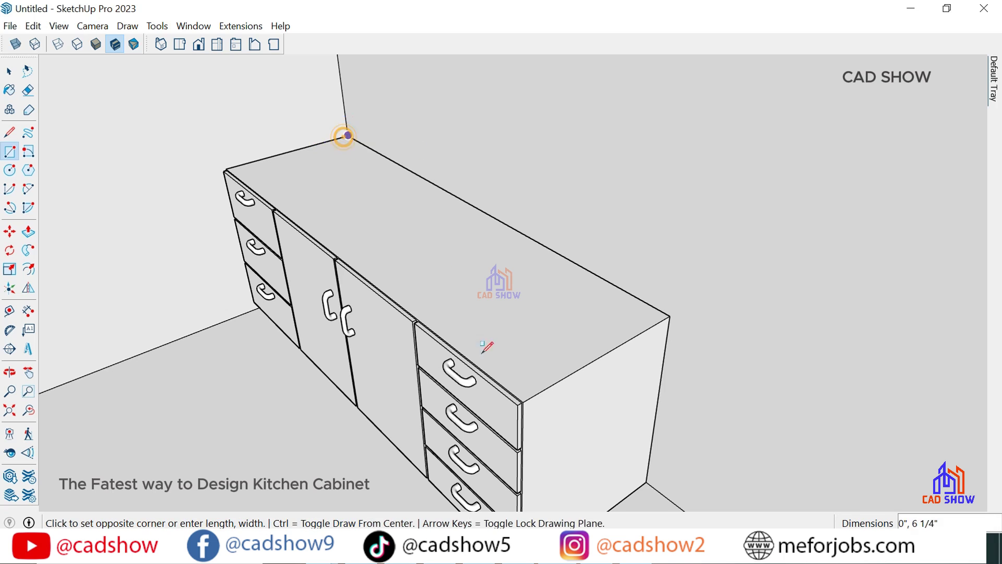
click(524, 399)
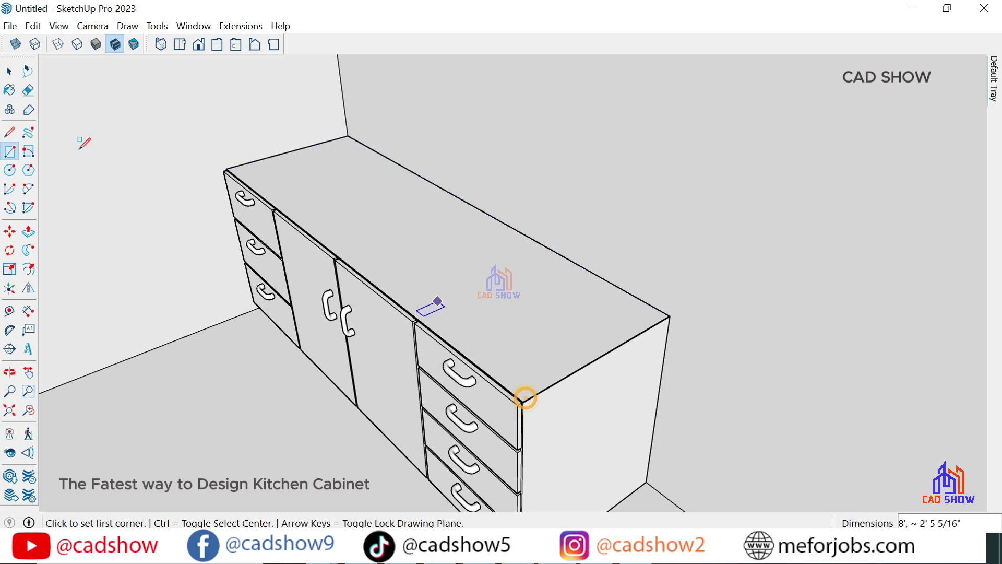
click(9, 131)
click(226, 168)
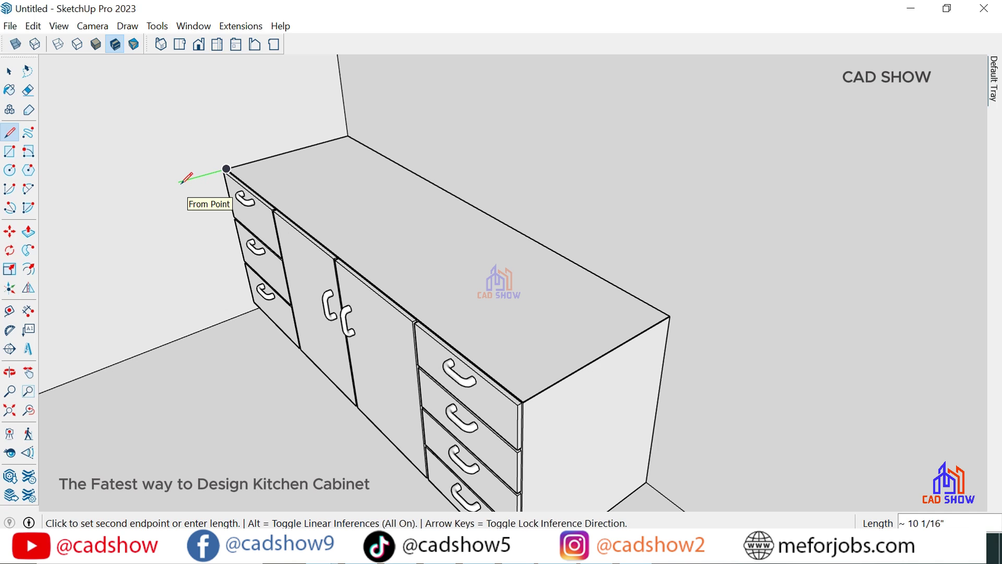
click(28, 231)
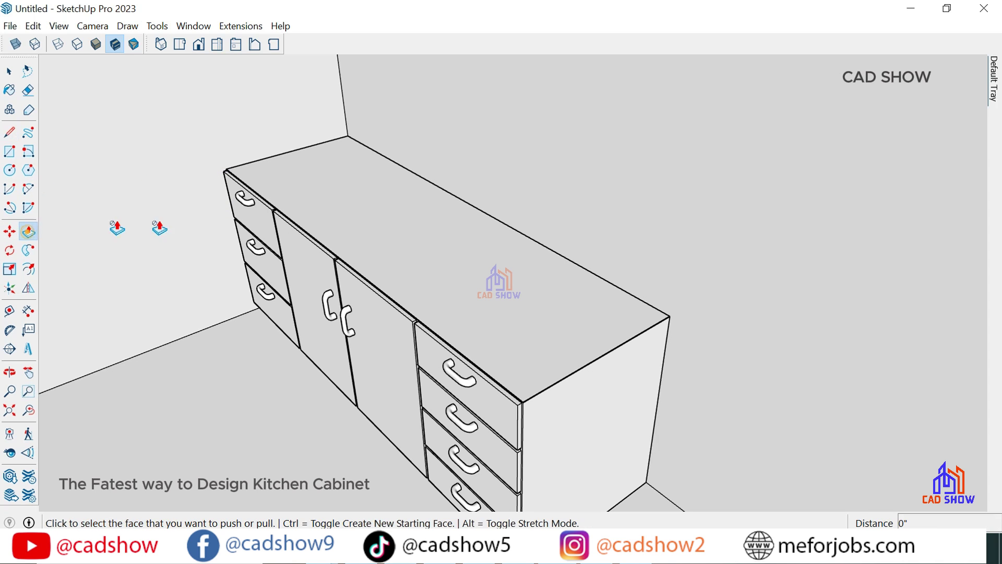
click(364, 194)
text(1)
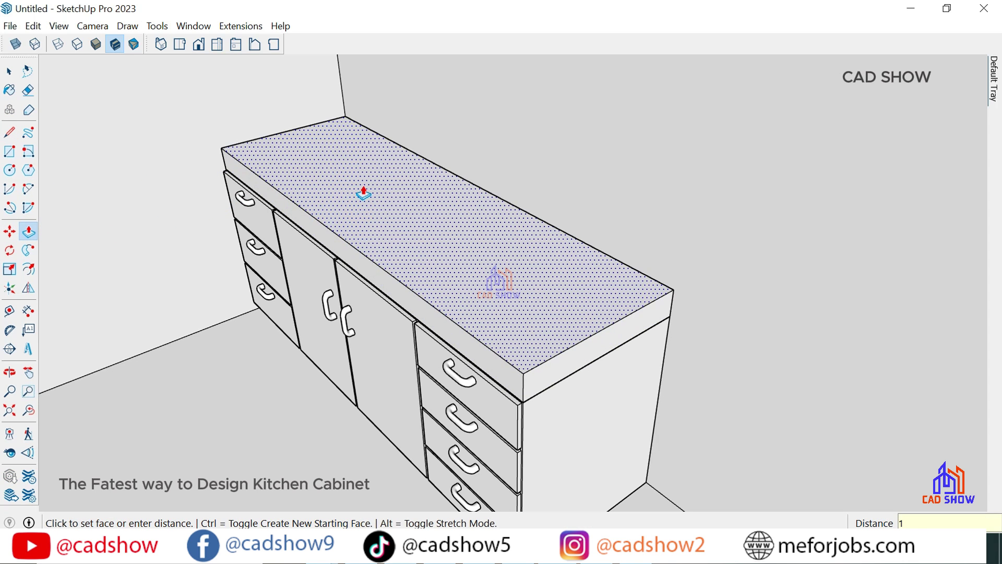
key(Return)
scroll(369, 219, up, 3)
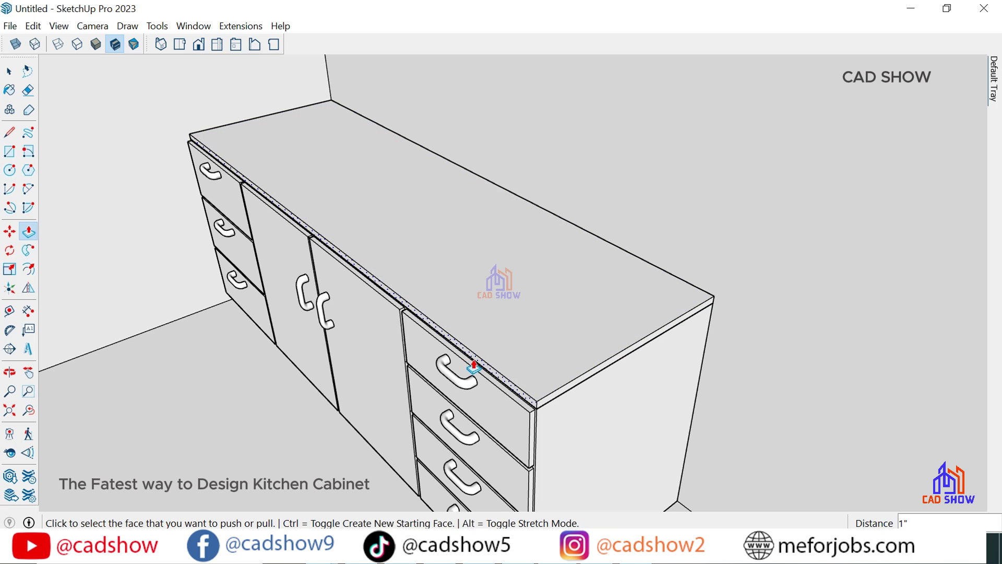
Push the countertop's front edge out 1 inch past the cabinet front.
click(473, 368)
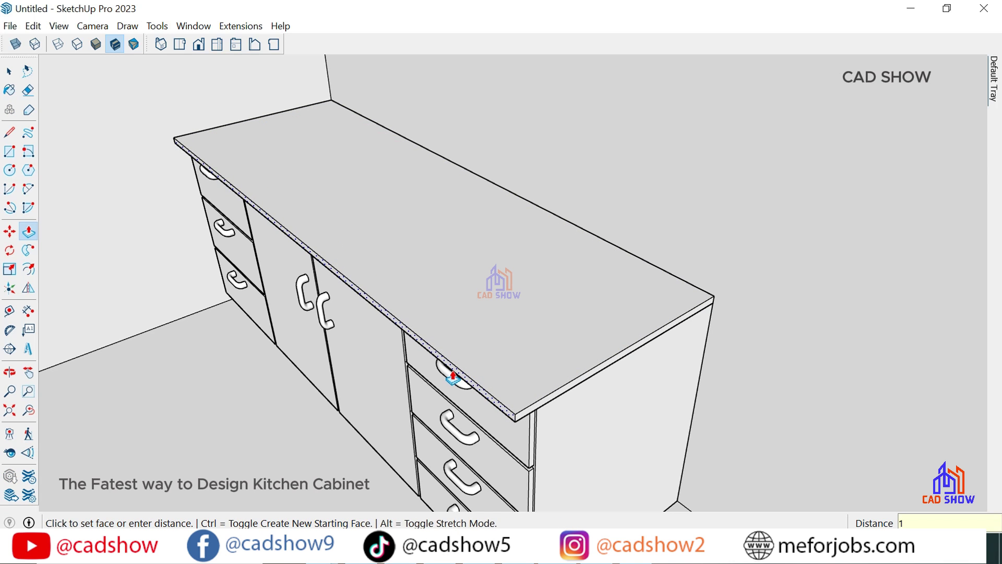
key(Return)
scroll(541, 395, up, 3)
scroll(540, 402, down, 5)
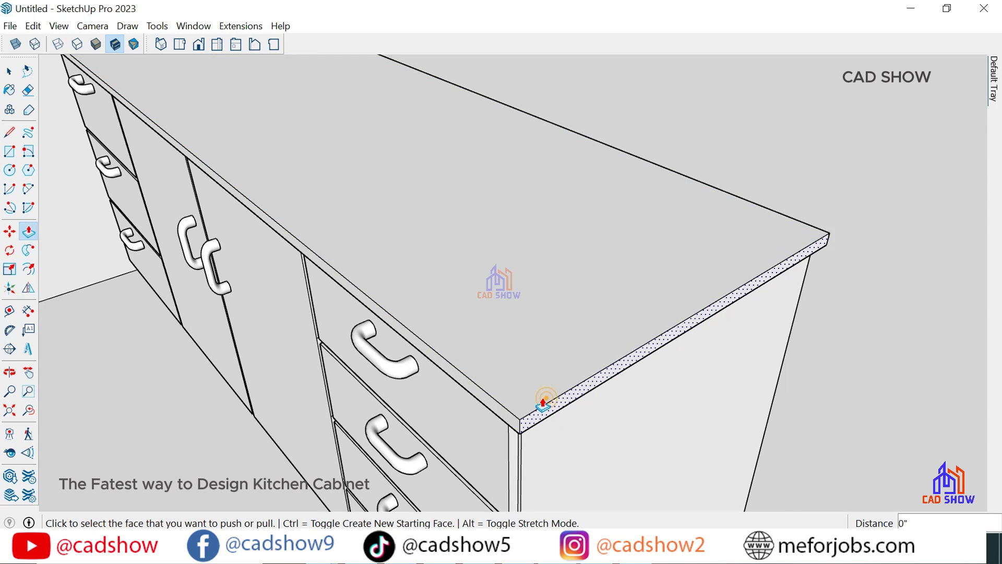
middle_drag(470, 348, 571, 336)
scroll(561, 324, up, 5)
scroll(560, 323, up, 2)
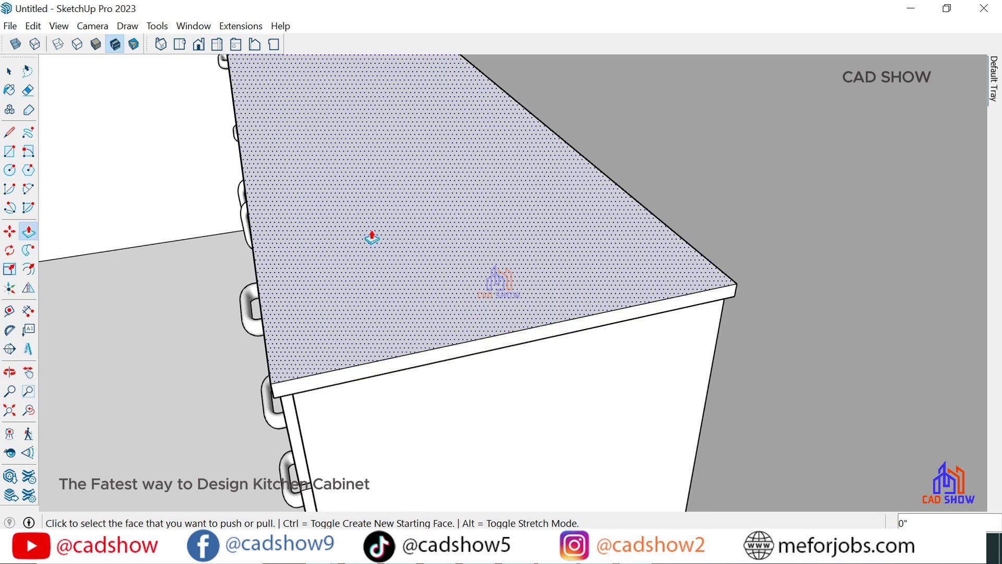
scroll(663, 366, down, 1)
mouse_move(662, 366)
middle_down()
mouse_move(456, 358)
mouse_move(548, 365)
mouse_move(673, 339)
mouse_move(657, 300)
middle_up()
scroll(656, 300, up, 2)
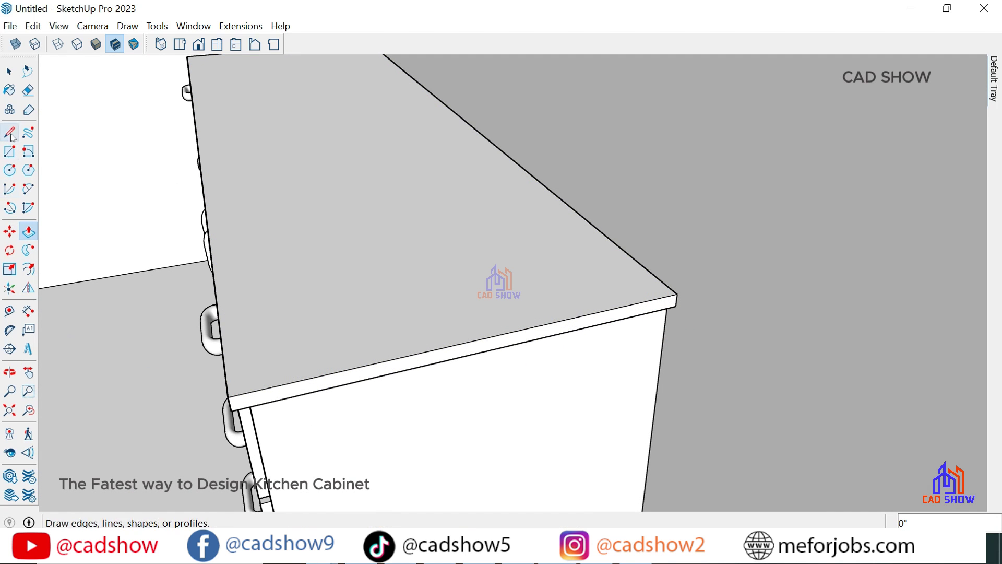
Slide the countertop slab sideways, off the cabinet to the left.
click(12, 72)
click(28, 188)
scroll(696, 268, up, 2)
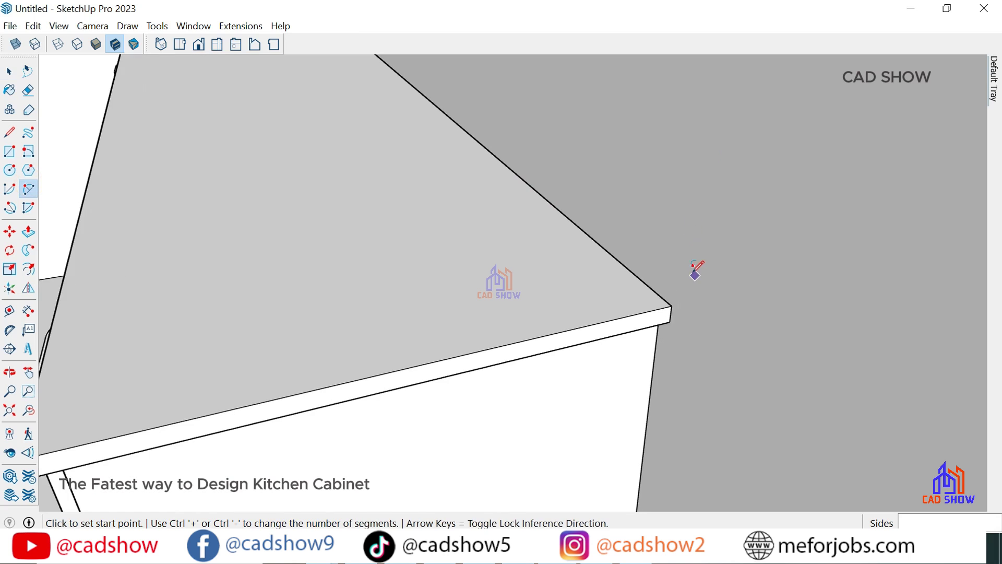
scroll(696, 268, up, 1)
click(11, 74)
click(434, 311)
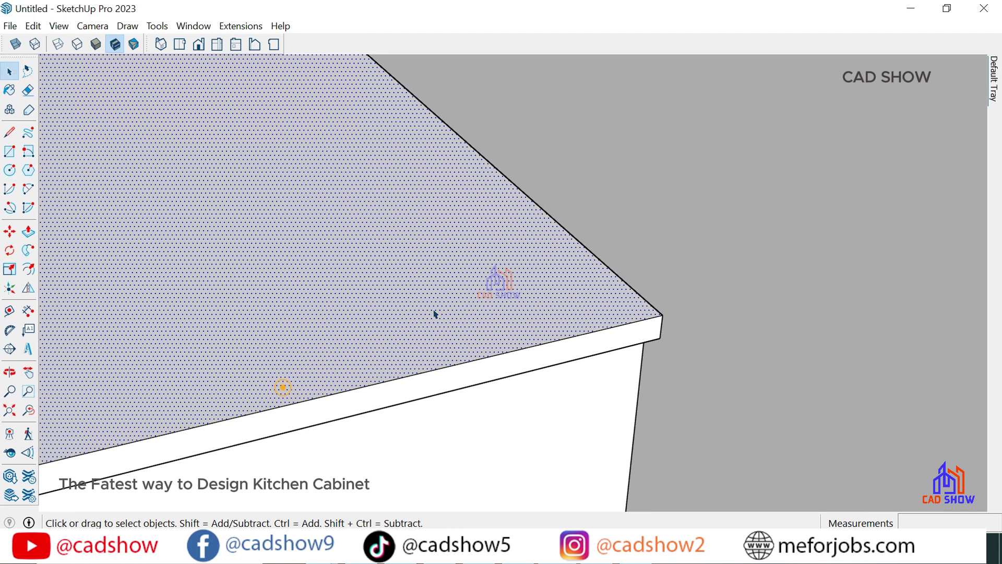
scroll(254, 275, down, 2)
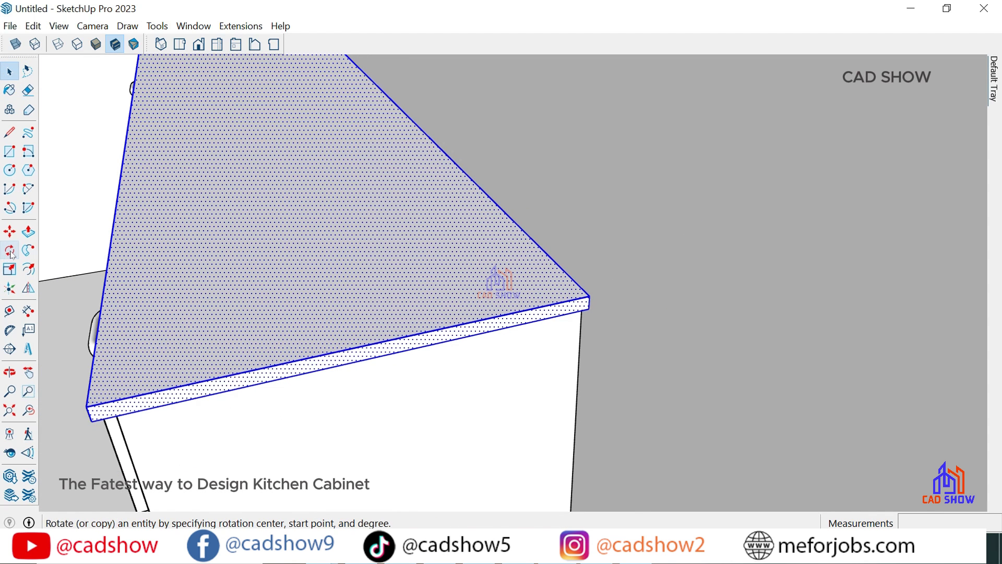
click(12, 233)
click(460, 385)
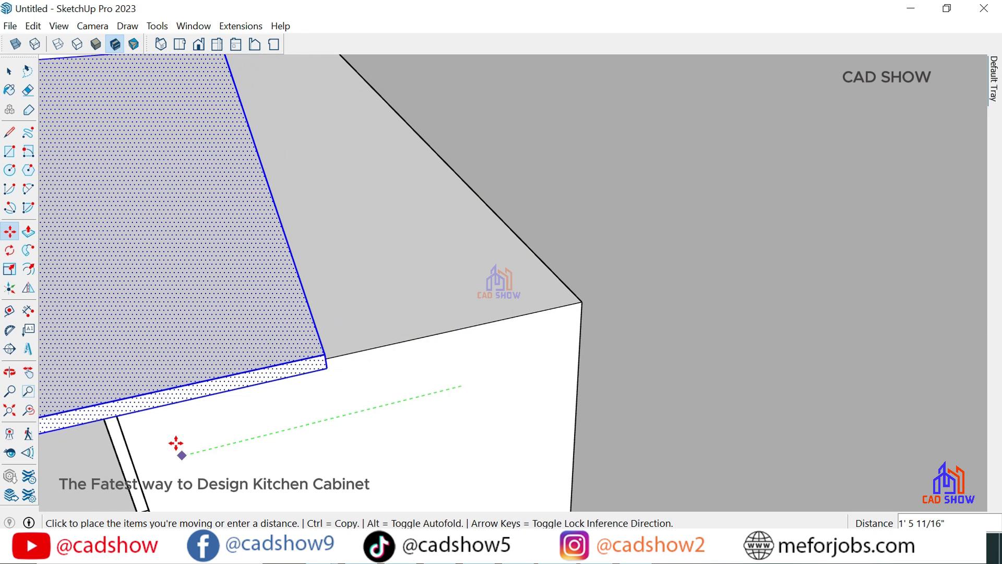
middle_drag(318, 405, 103, 417)
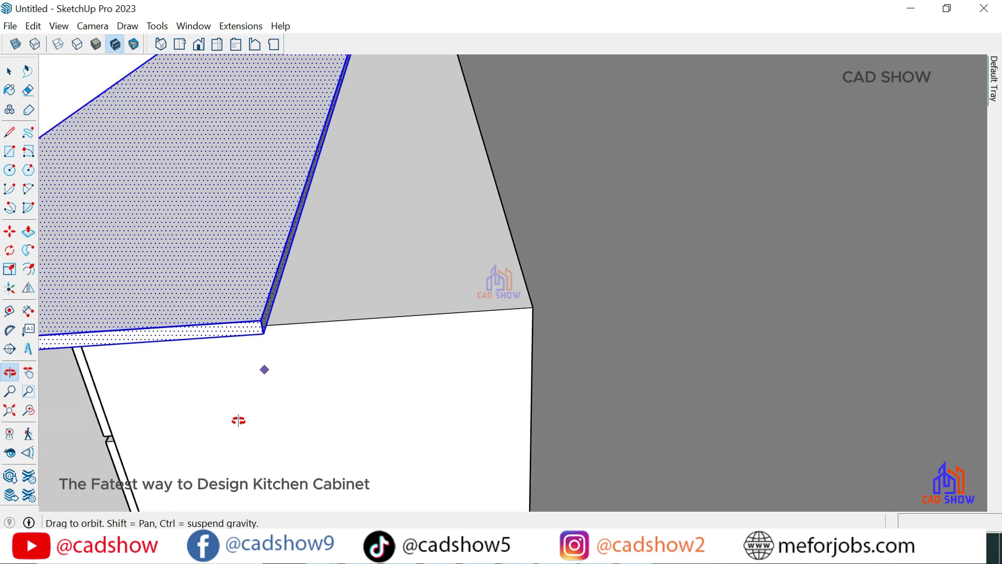
key(space)
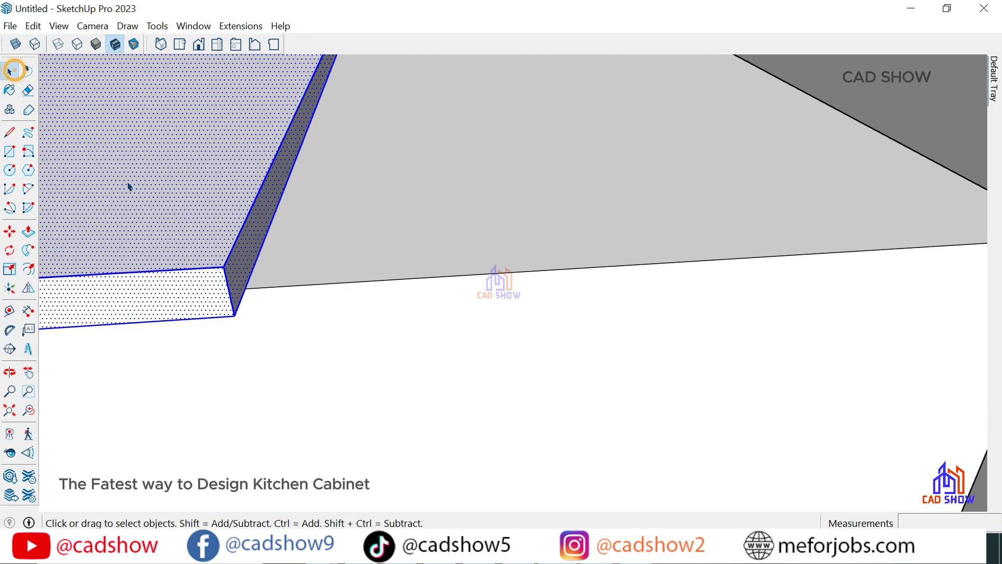
click(152, 364)
Draw a two-point arc profile at the slab's front corner.
click(28, 189)
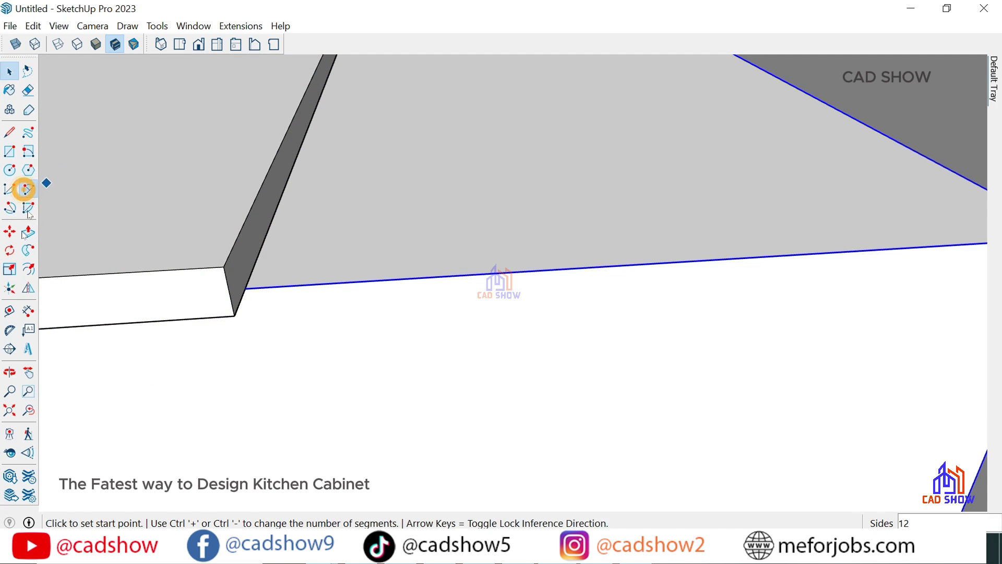
click(230, 291)
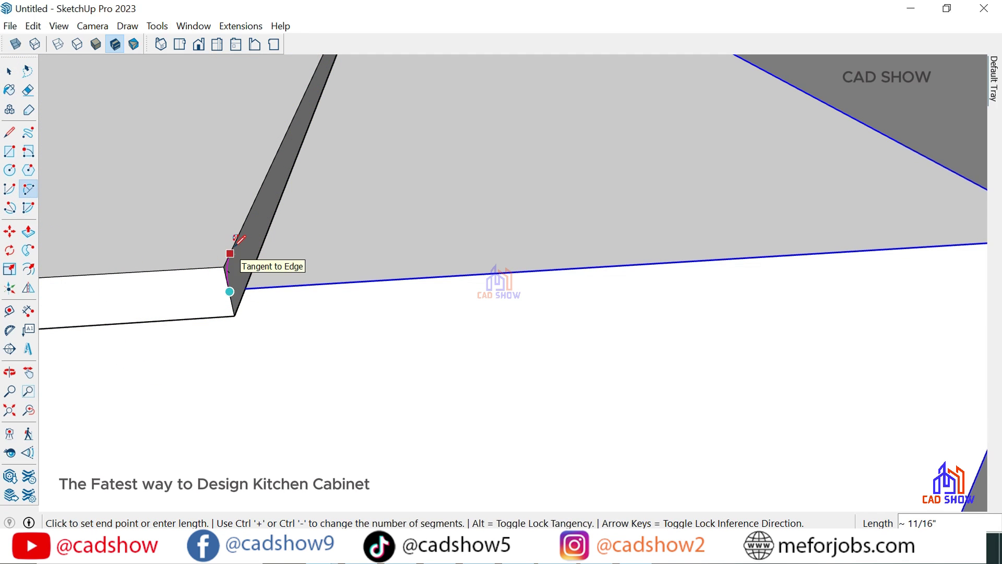
key(e)
key(space)
scroll(306, 264, down, 1)
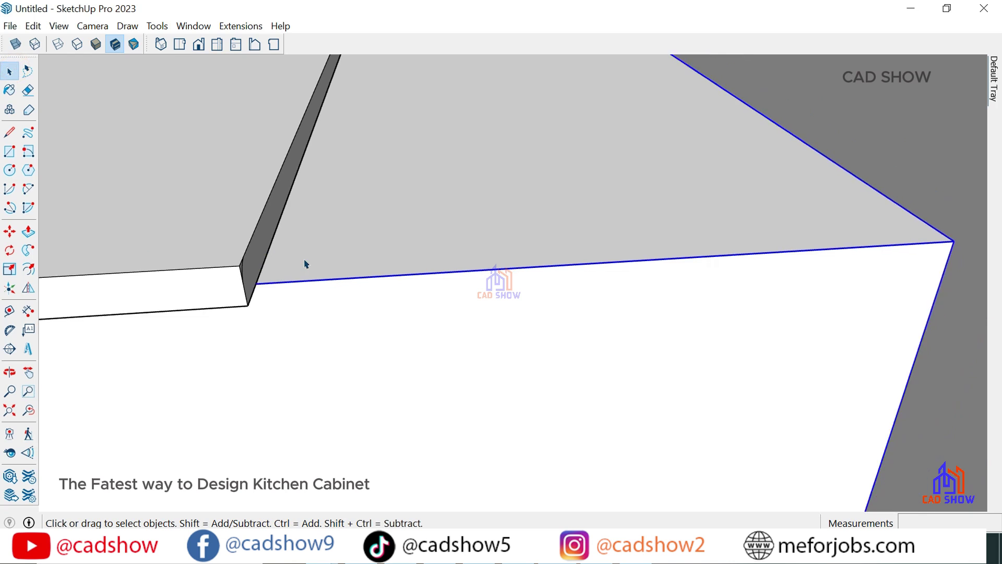
scroll(306, 264, down, 3)
scroll(389, 373, down, 1)
scroll(244, 261, down, 1)
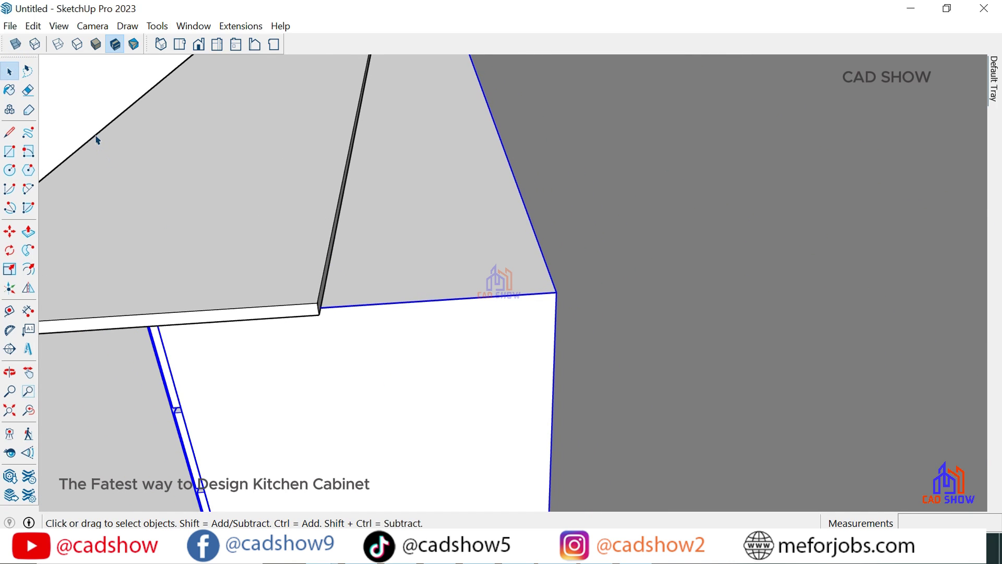
Sweep the arc profile along the slab's top edge with Follow Me.
click(96, 137)
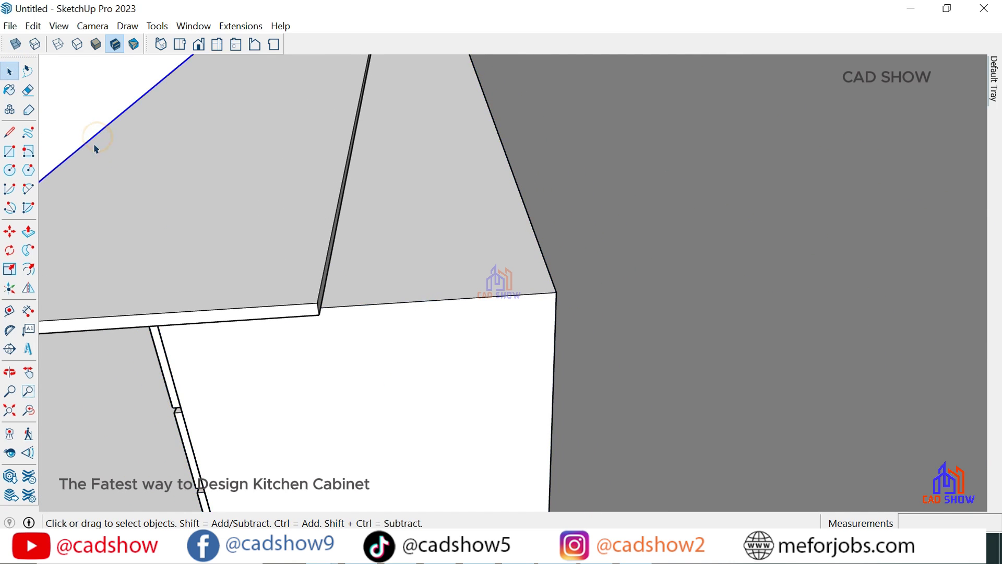
click(29, 251)
scroll(331, 306, up, 2)
scroll(305, 296, up, 3)
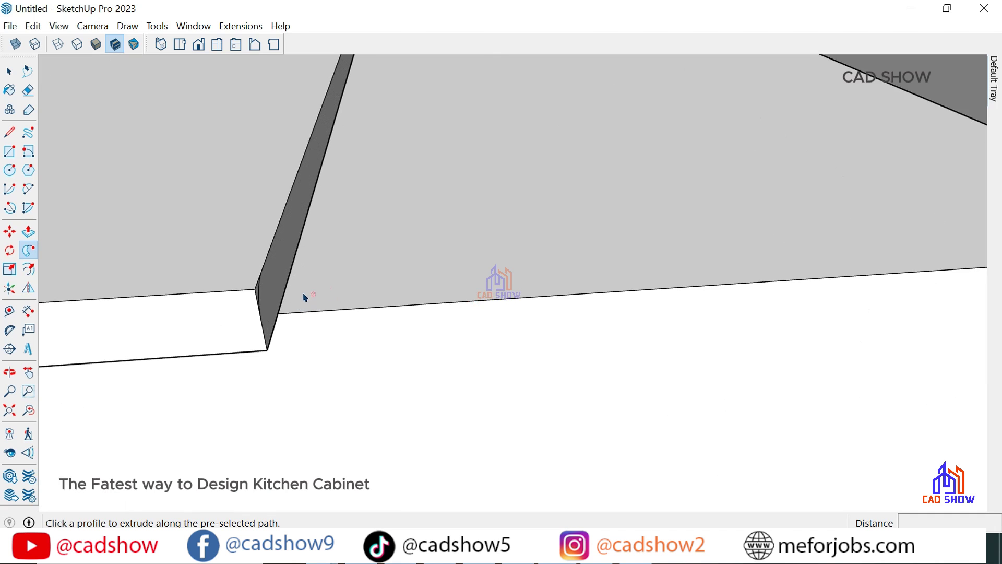
scroll(251, 300, up, 2)
click(208, 289)
mouse_move(207, 282)
middle_down()
mouse_move(436, 329)
mouse_move(443, 296)
mouse_move(514, 286)
middle_up()
scroll(438, 325, down, 2)
scroll(437, 326, down, 1)
scroll(439, 324, down, 2)
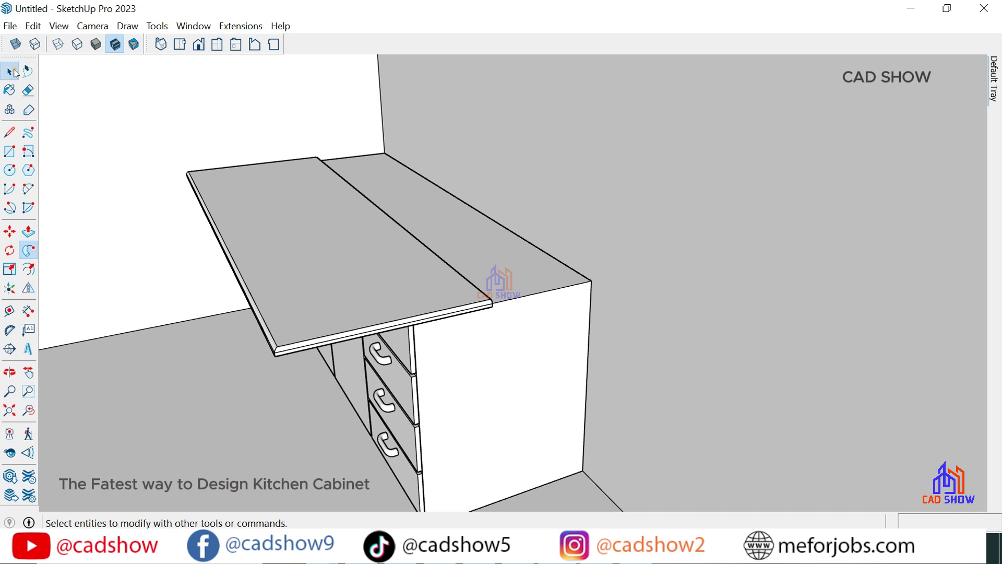
Make the whole rounded countertop board into a group.
click(9, 71)
triple_click(312, 249)
right_click(312, 249)
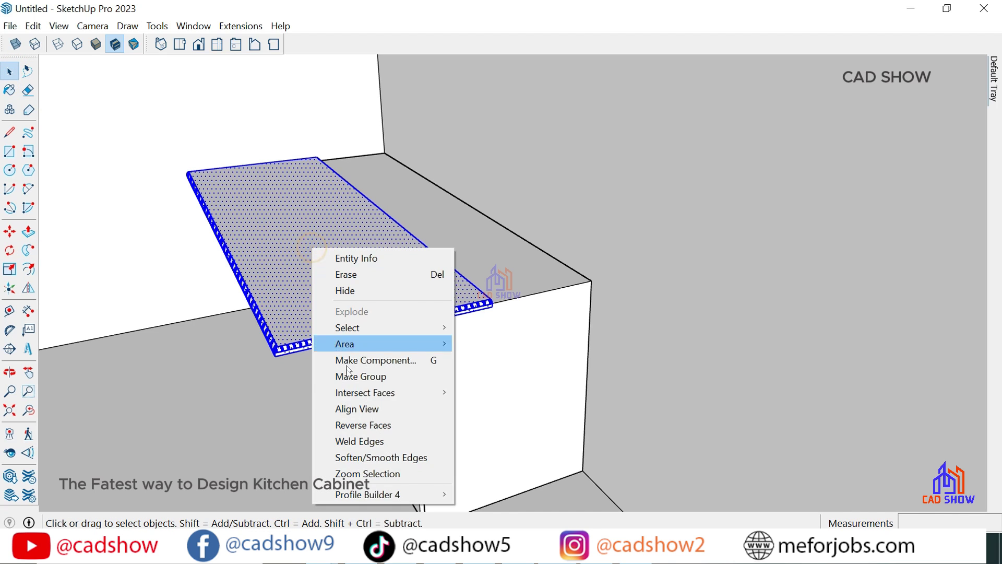
click(381, 456)
right_click(405, 303)
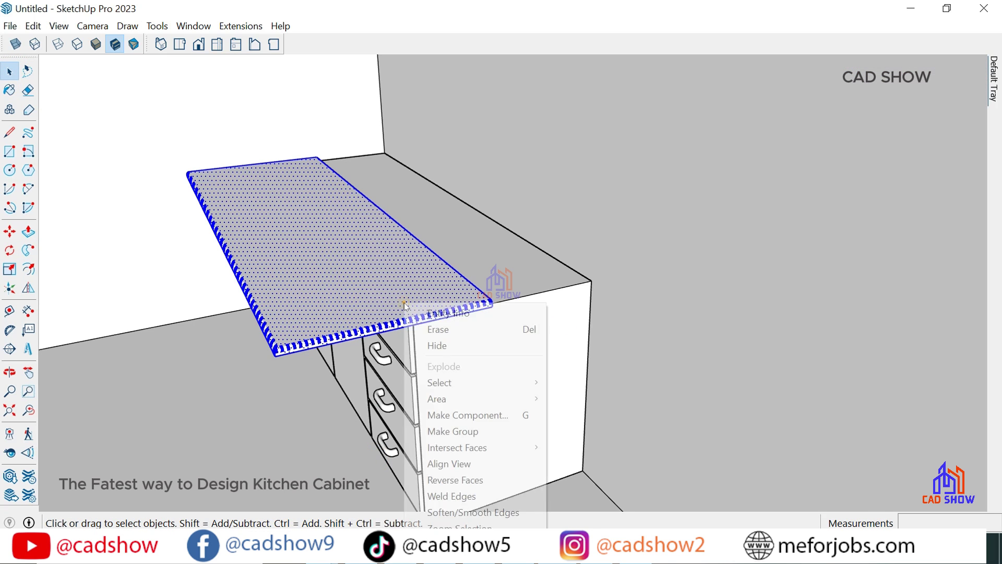
click(454, 431)
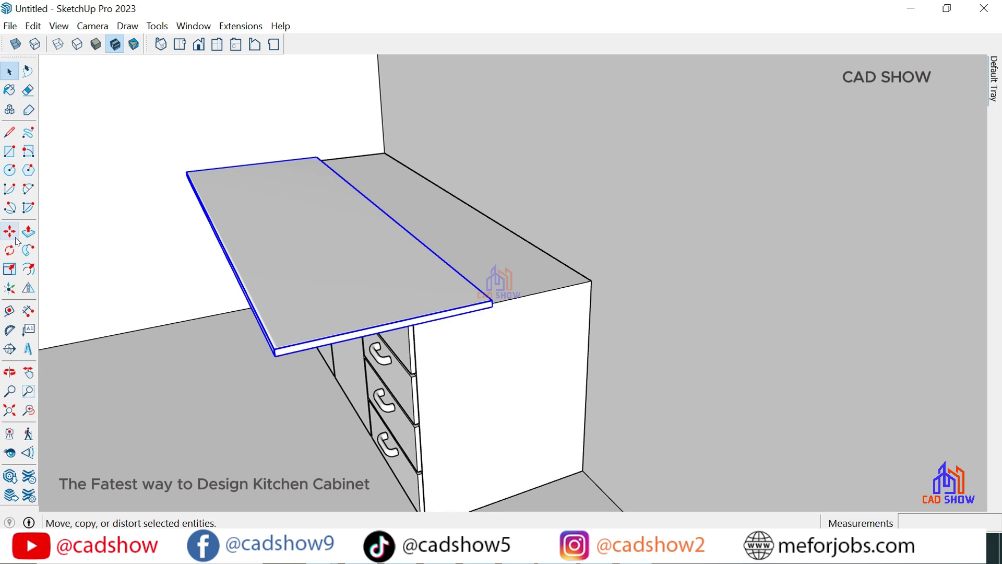
Move the countertop group back onto the cabinet, snapping to its corner.
click(9, 231)
scroll(314, 240, up, 2)
scroll(538, 328, up, 2)
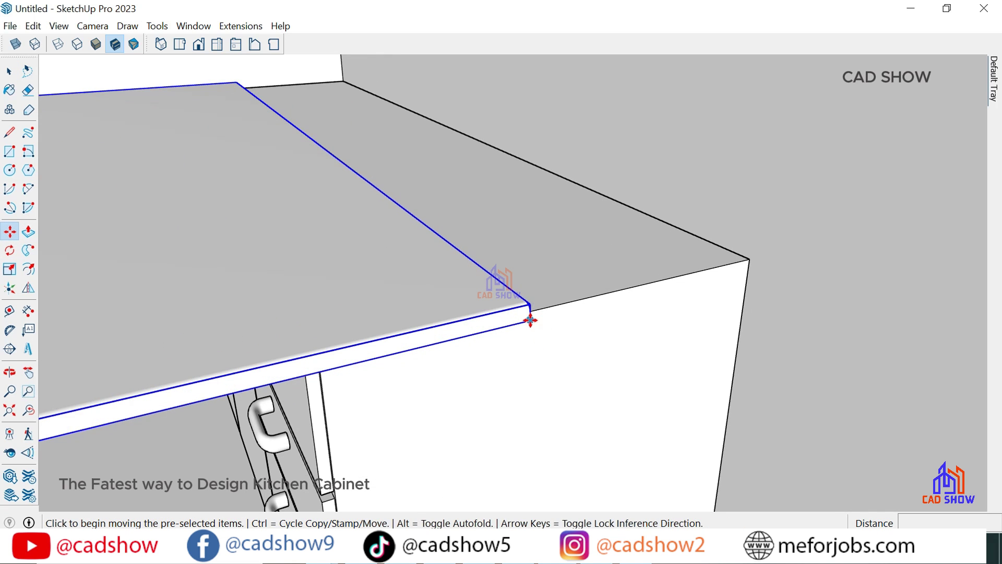
click(531, 316)
scroll(572, 314, down, 3)
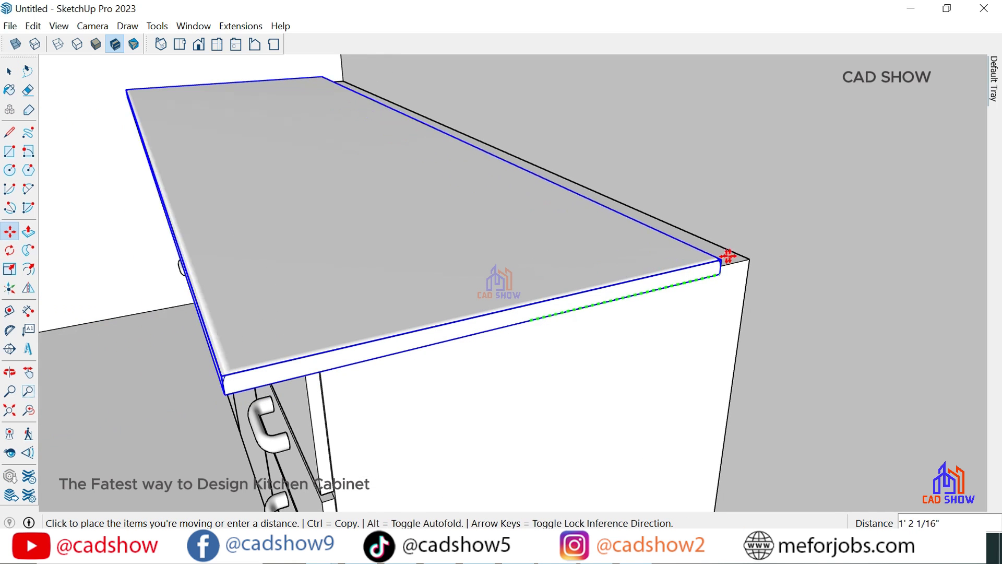
click(783, 187)
scroll(642, 263, down, 3)
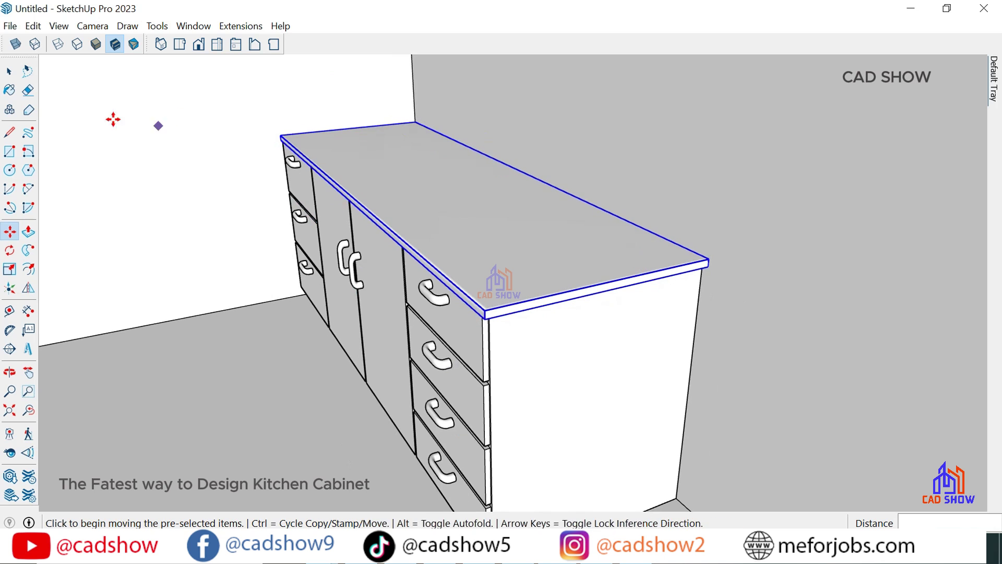
key(space)
click(261, 299)
mouse_move(290, 320)
middle_down()
mouse_move(331, 342)
mouse_move(548, 235)
mouse_move(469, 280)
mouse_move(384, 302)
middle_up()
Select all the cabinet's door, drawer and side geometry.
scroll(360, 312, up, 3)
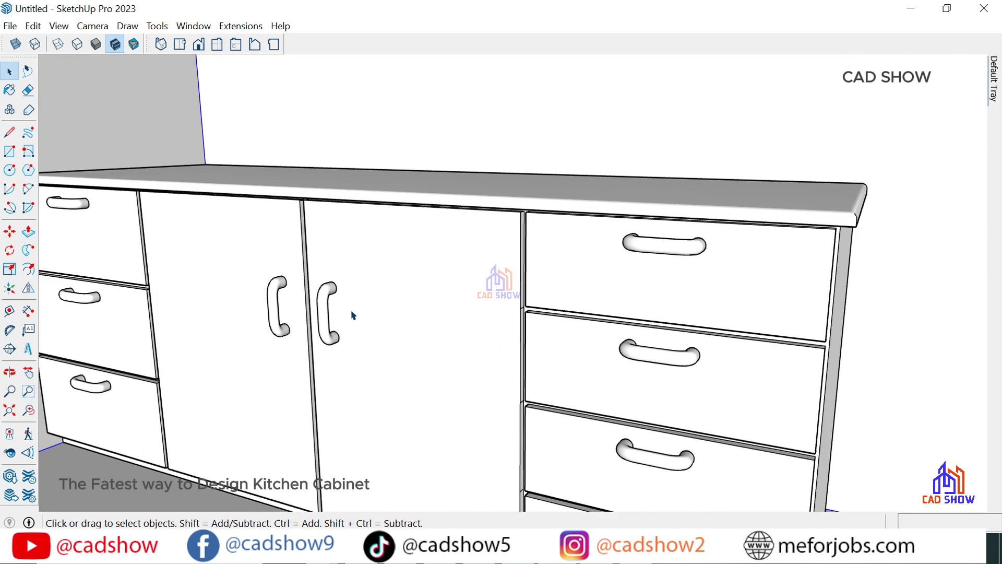
scroll(485, 302, down, 2)
scroll(501, 286, up, 2)
scroll(496, 260, up, 4)
scroll(493, 256, up, 1)
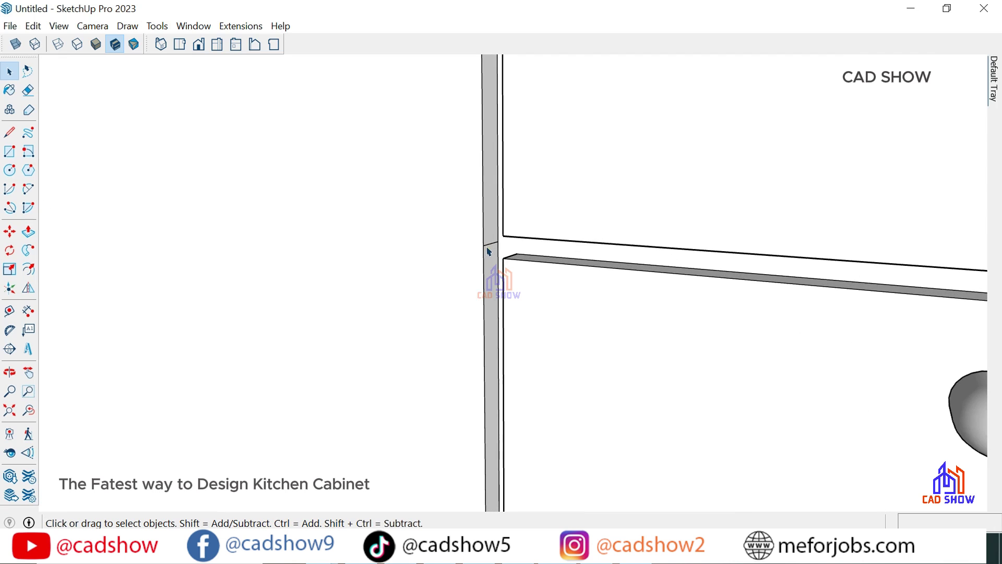
scroll(498, 239, down, 1)
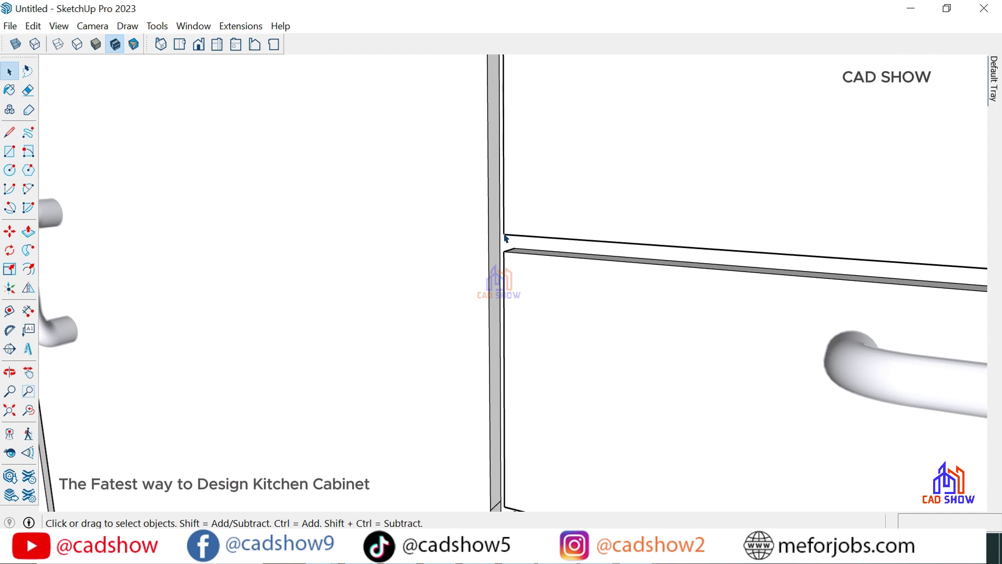
scroll(508, 243, down, 3)
scroll(437, 223, up, 1)
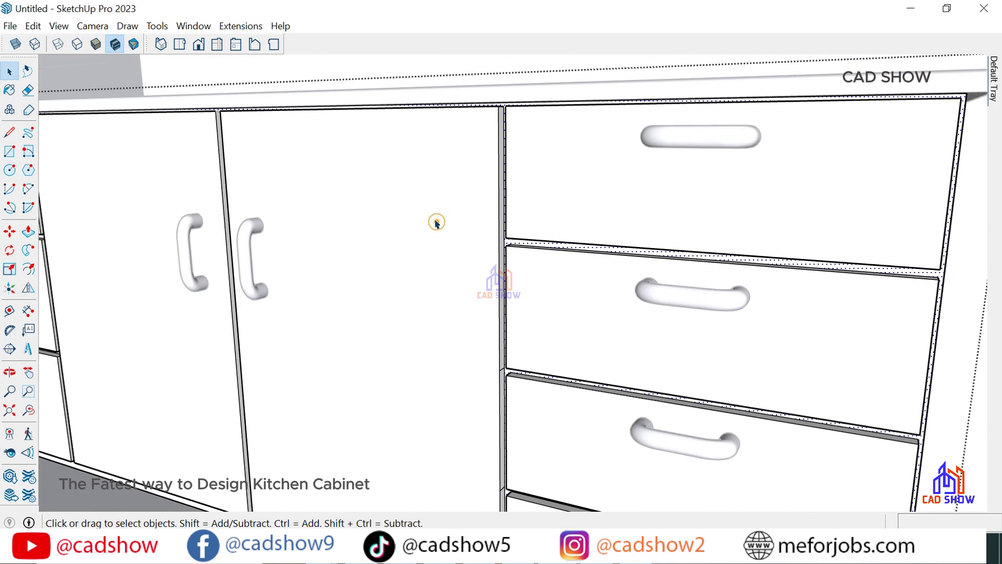
triple_click(436, 223)
scroll(437, 223, up, 1)
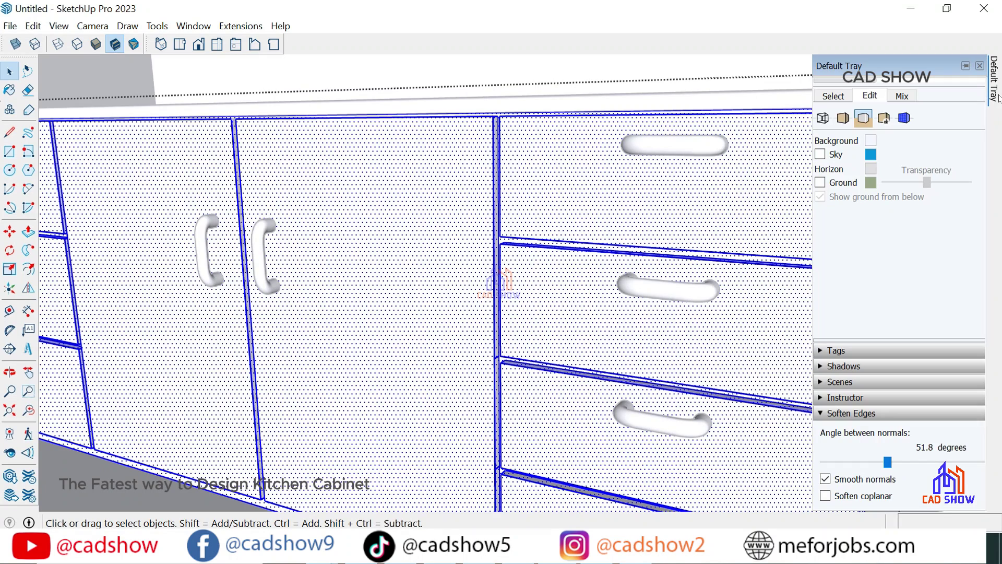
scroll(852, 175, up, 2)
scroll(852, 177, up, 2)
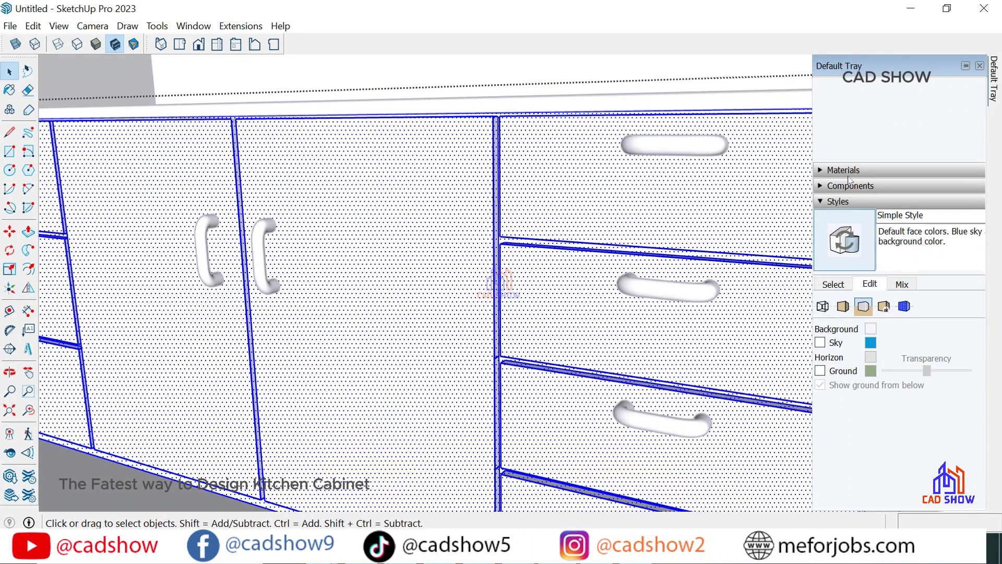
Paint the selected faces with Wood Veneer 01 from the Wood materials library.
click(824, 201)
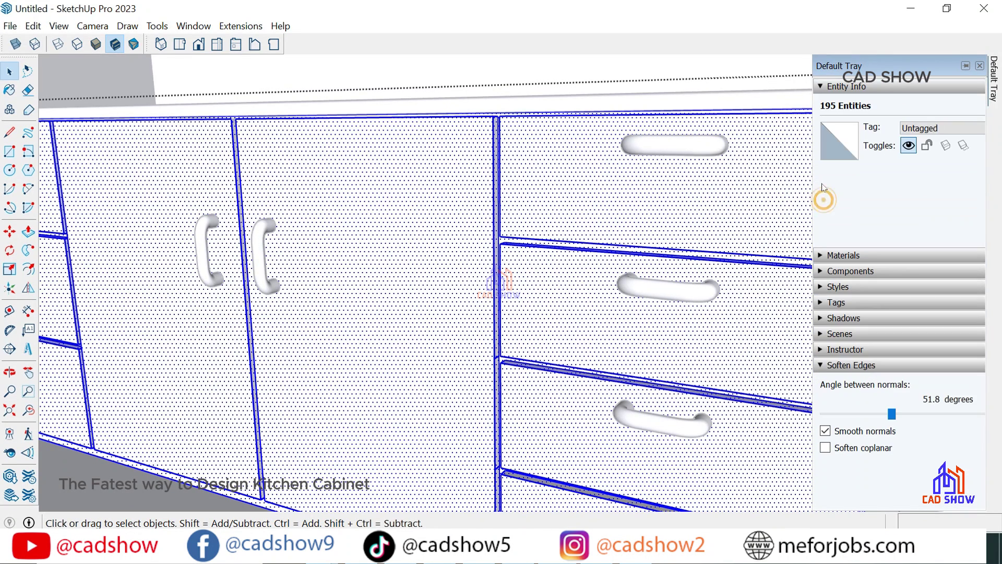
click(819, 256)
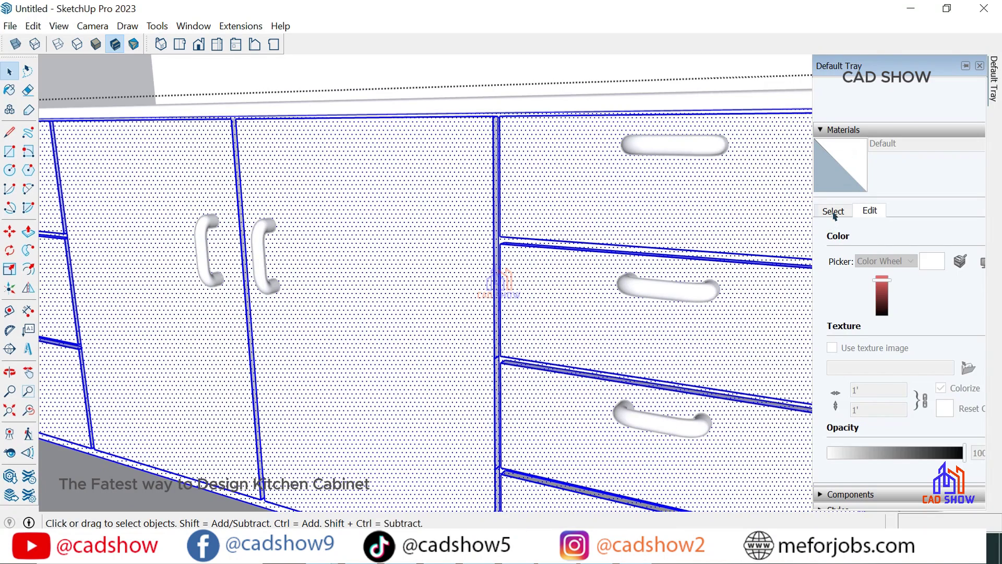
click(833, 211)
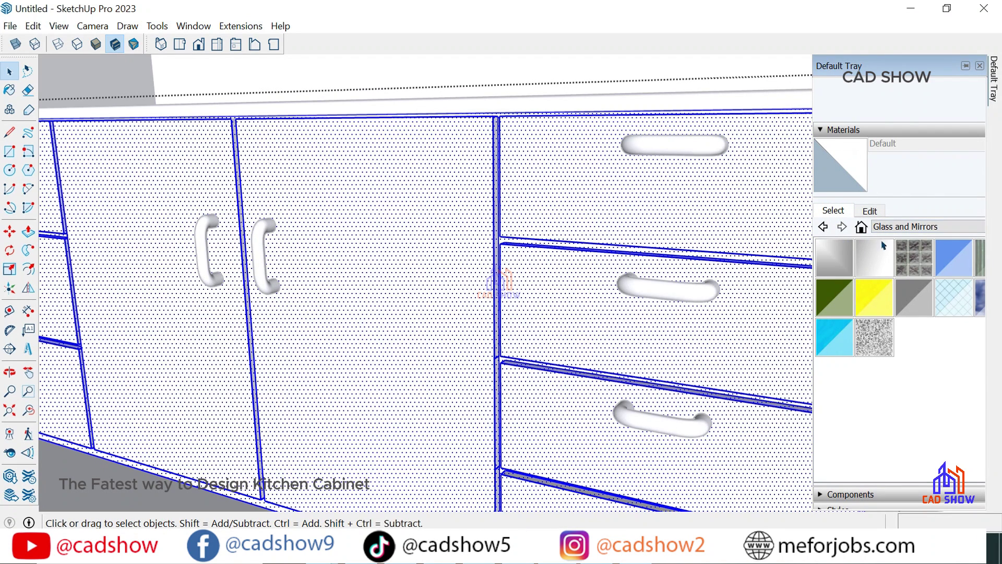
click(903, 227)
scroll(892, 302, down, 1)
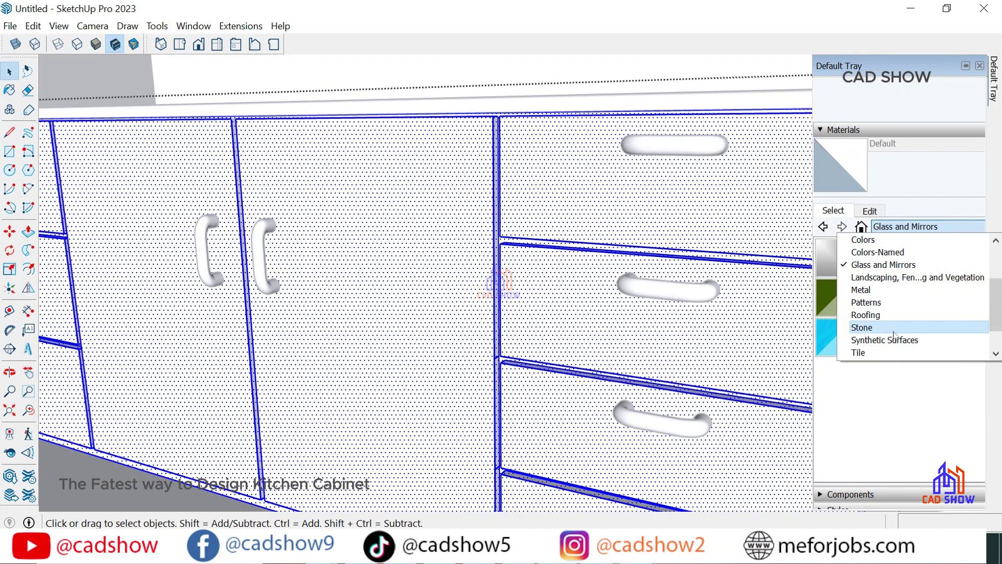
scroll(894, 335, down, 1)
click(893, 351)
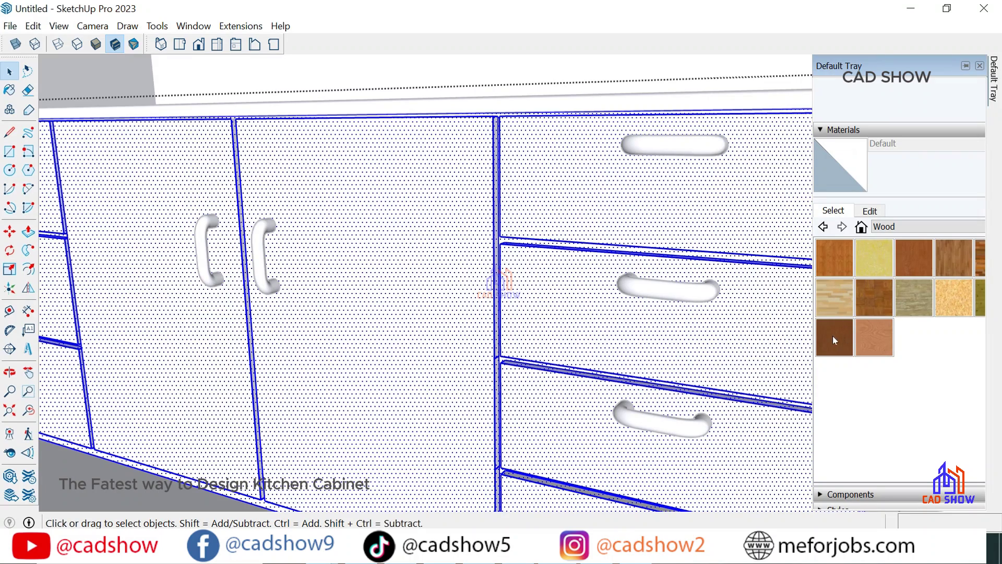
click(834, 342)
click(522, 177)
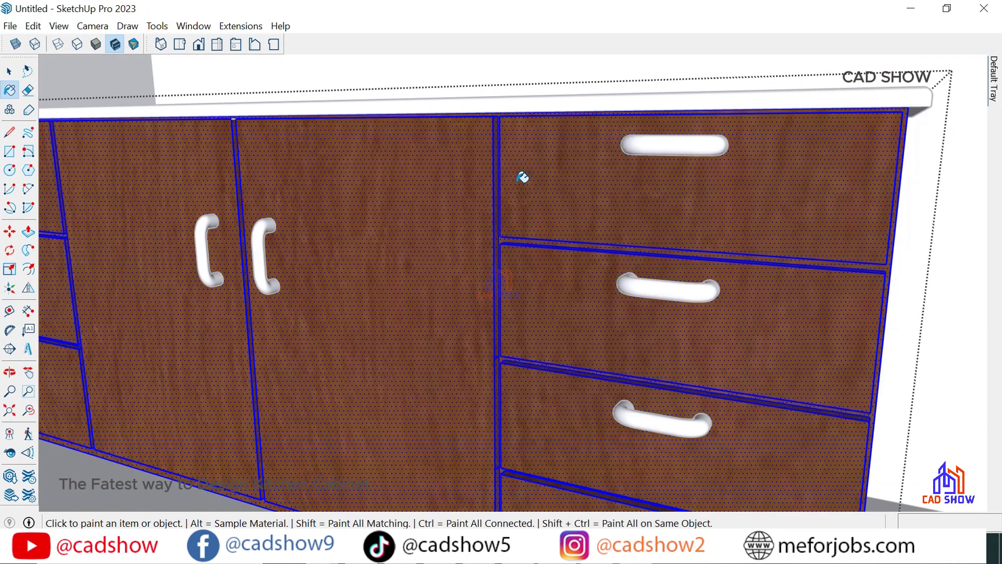
Resize the Wood Veneer 01 texture to 2' wide.
click(16, 72)
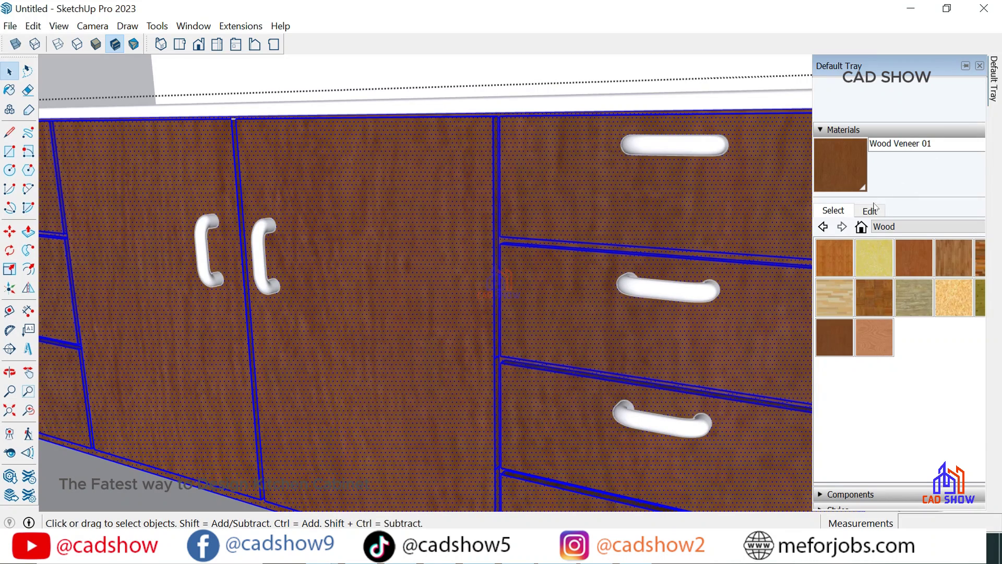
click(872, 208)
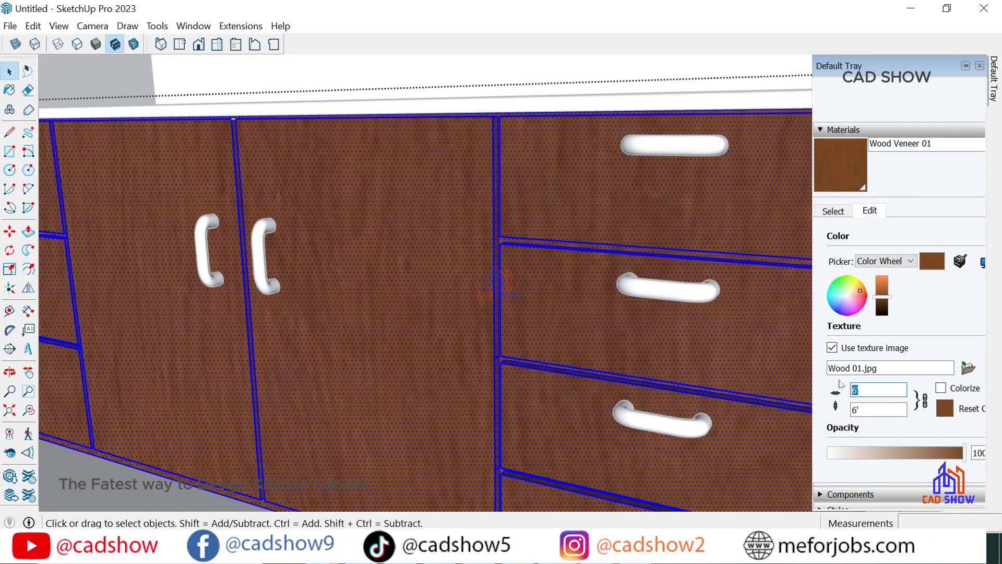
text(')
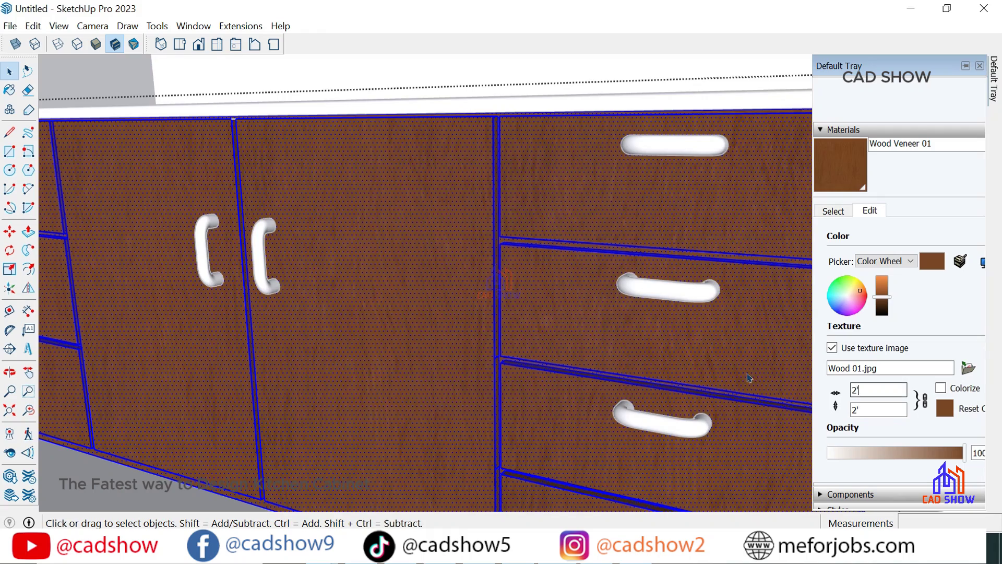
click(9, 410)
click(12, 73)
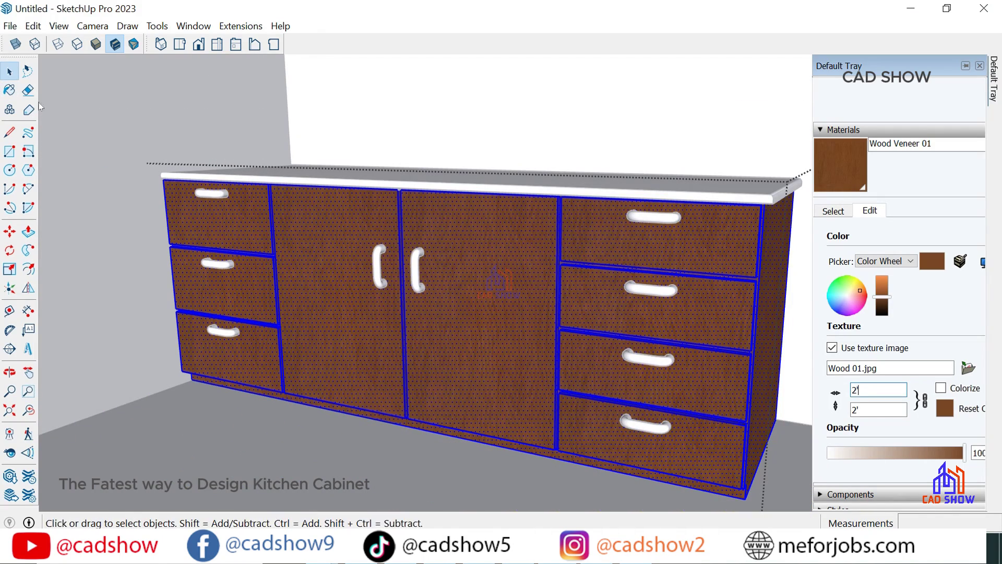
click(153, 240)
scroll(409, 281, up, 3)
scroll(418, 277, up, 3)
Load the Colors collection in Materials and pick the dark Color M08.
scroll(339, 284, down, 2)
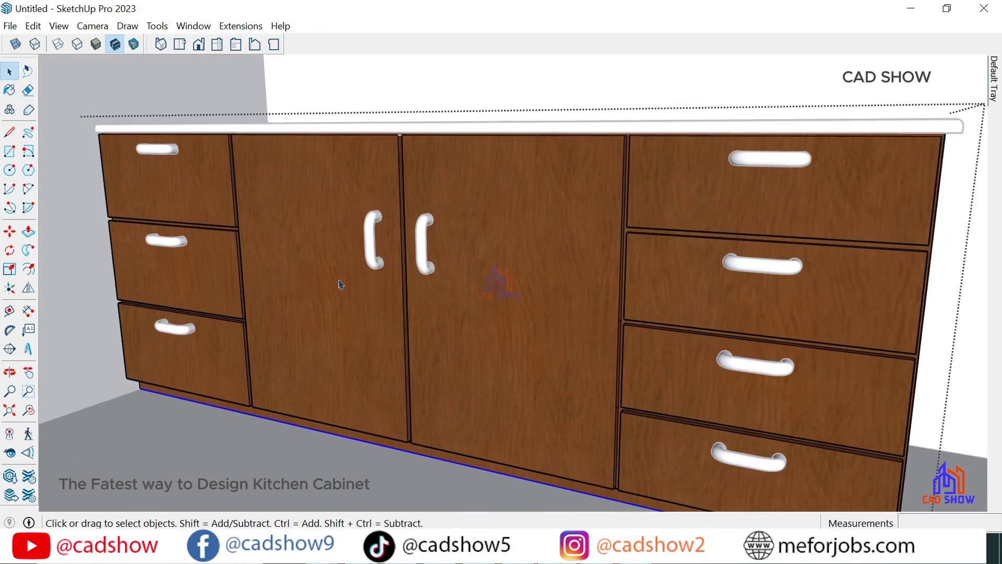
scroll(577, 262, down, 1)
scroll(577, 261, up, 5)
scroll(616, 199, up, 2)
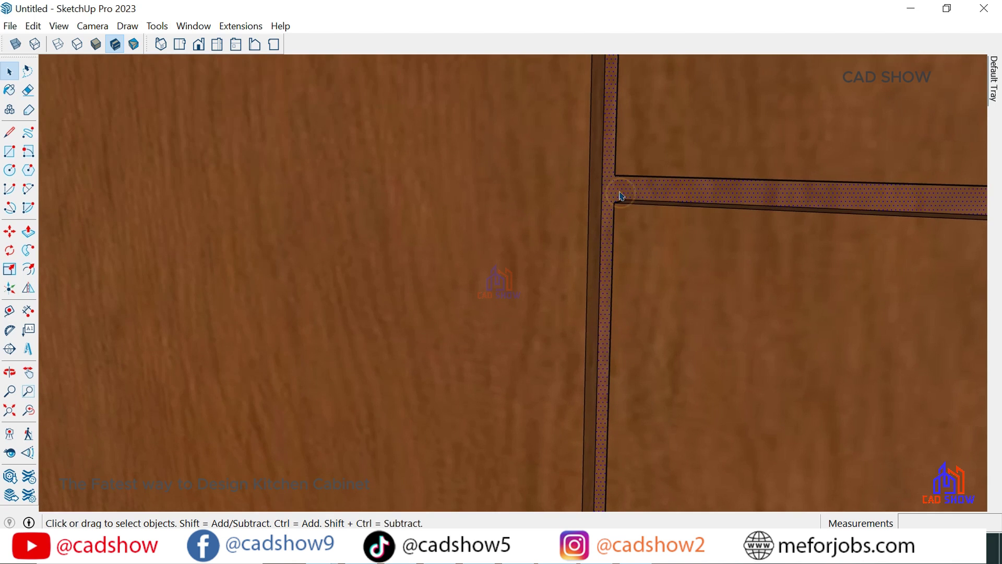
scroll(612, 198, down, 1)
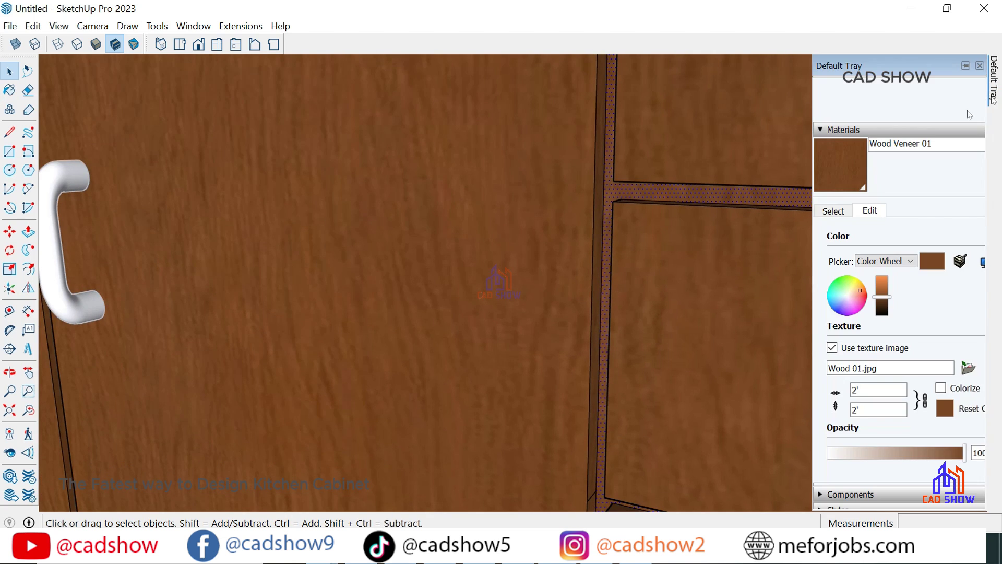
click(833, 210)
click(887, 226)
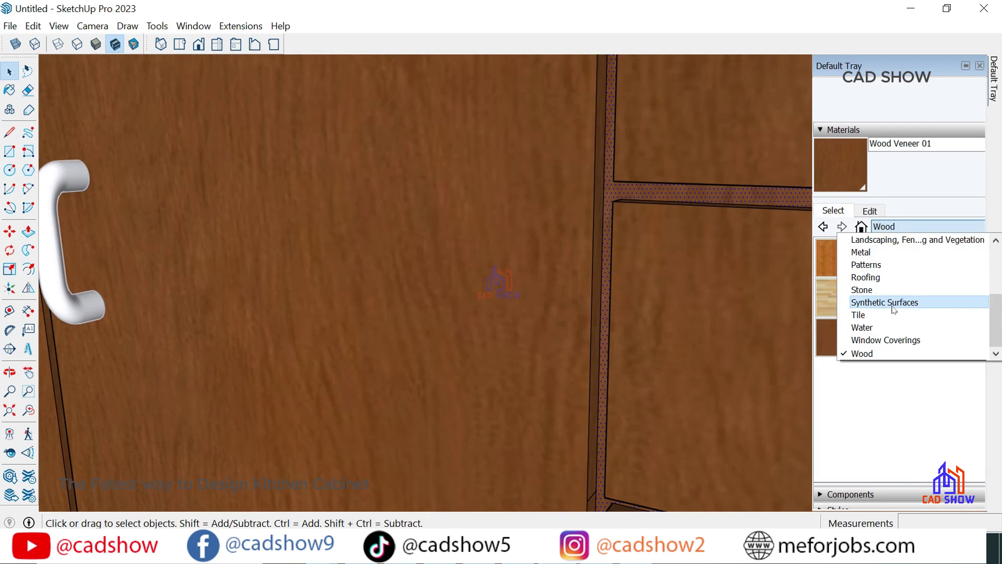
scroll(892, 276, up, 2)
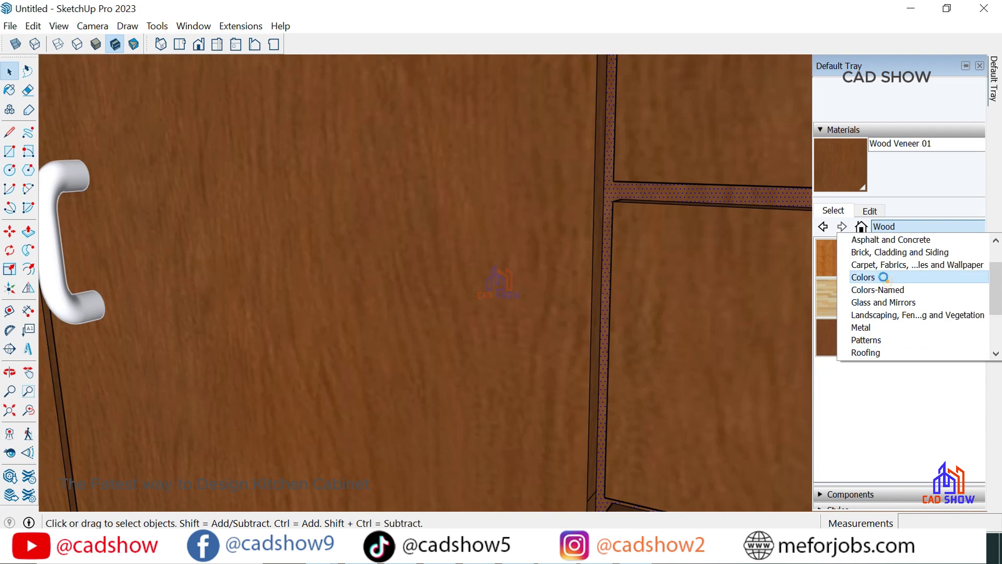
click(893, 277)
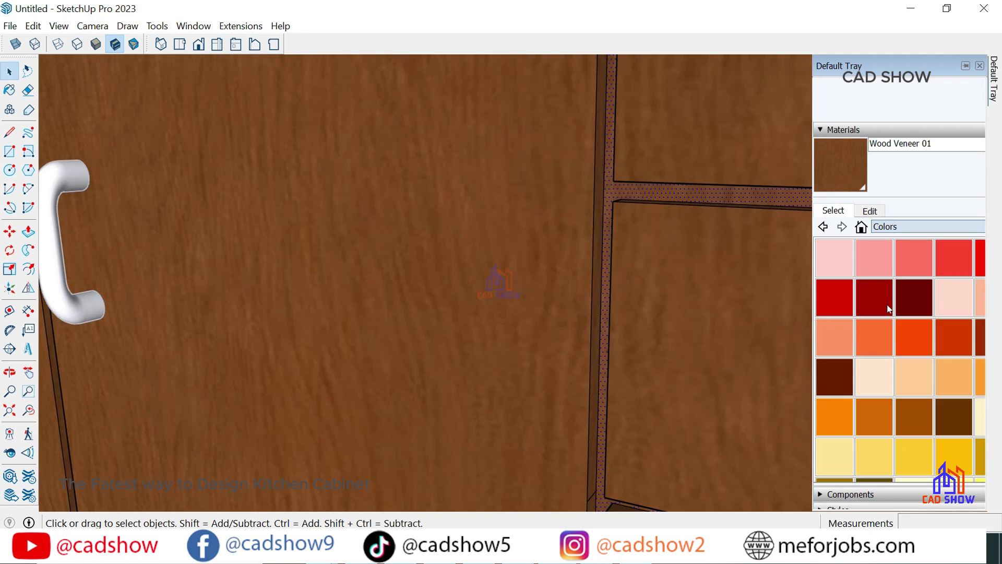
scroll(903, 345, down, 2)
scroll(916, 379, down, 3)
scroll(916, 377, down, 1)
scroll(916, 376, down, 2)
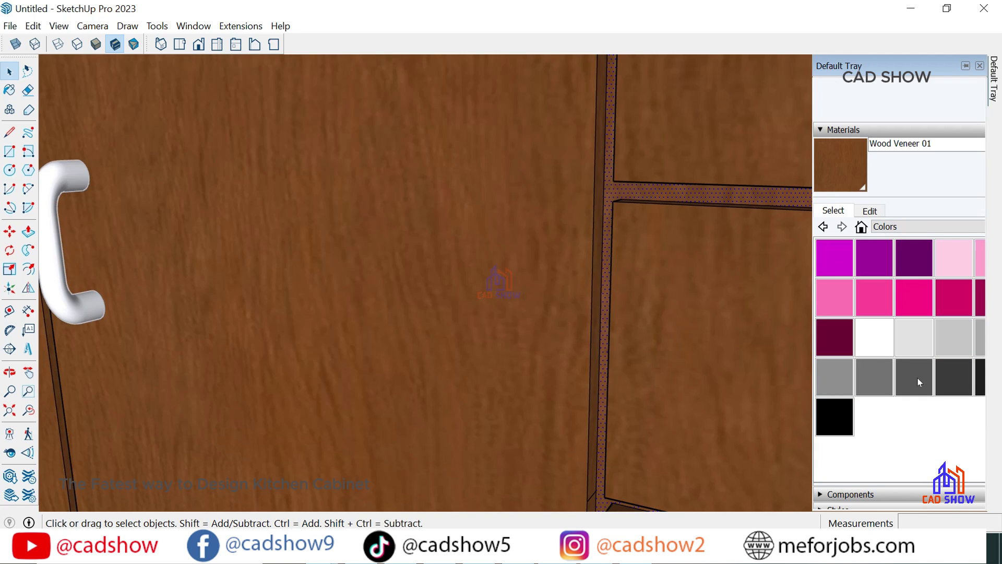
click(979, 383)
Paint the gap strip between fronts and the plinth strip with Color M08.
click(645, 195)
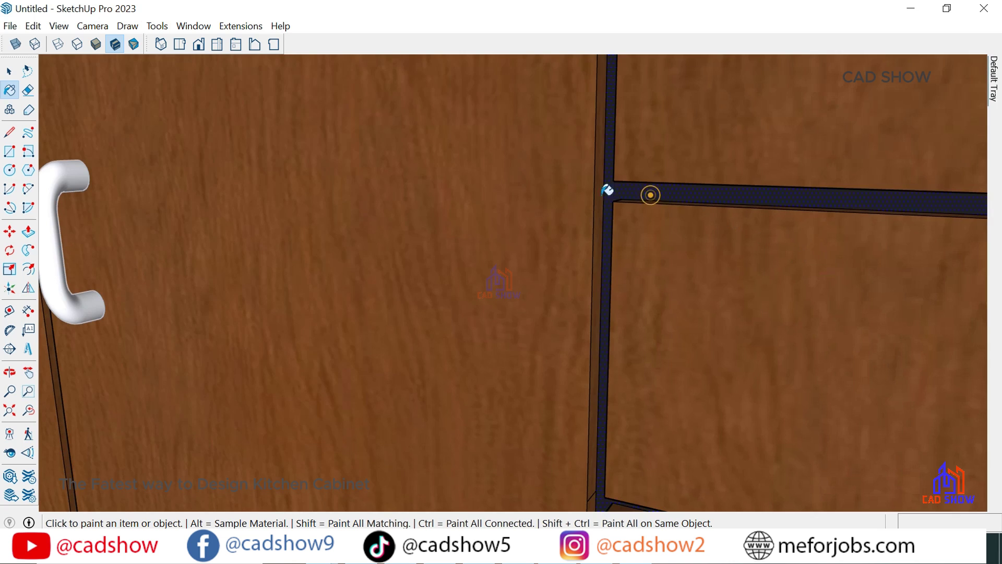
scroll(559, 188, down, 3)
scroll(564, 188, down, 3)
scroll(564, 187, up, 1)
scroll(618, 395, up, 5)
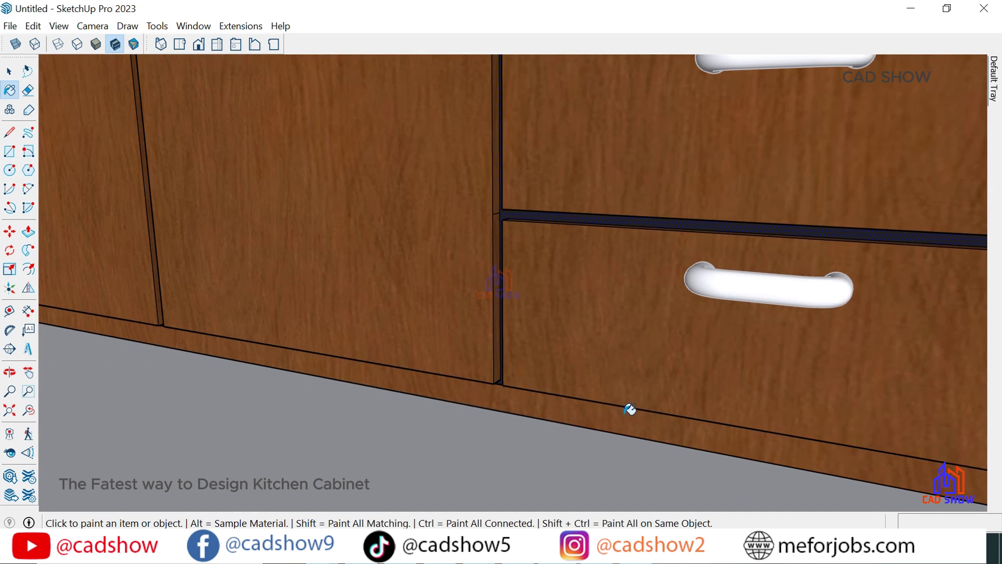
key(space)
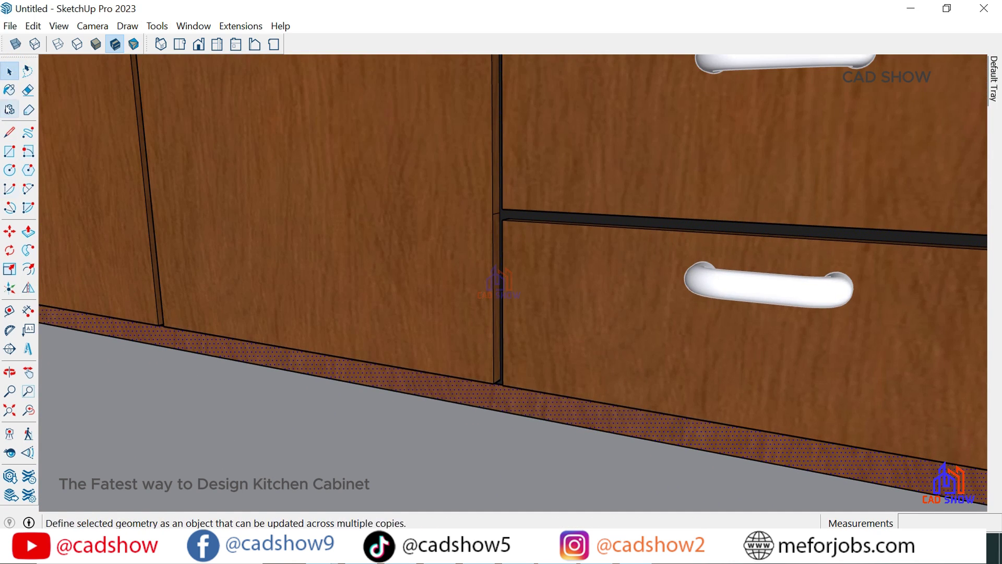
click(9, 90)
click(243, 348)
scroll(355, 291, down, 5)
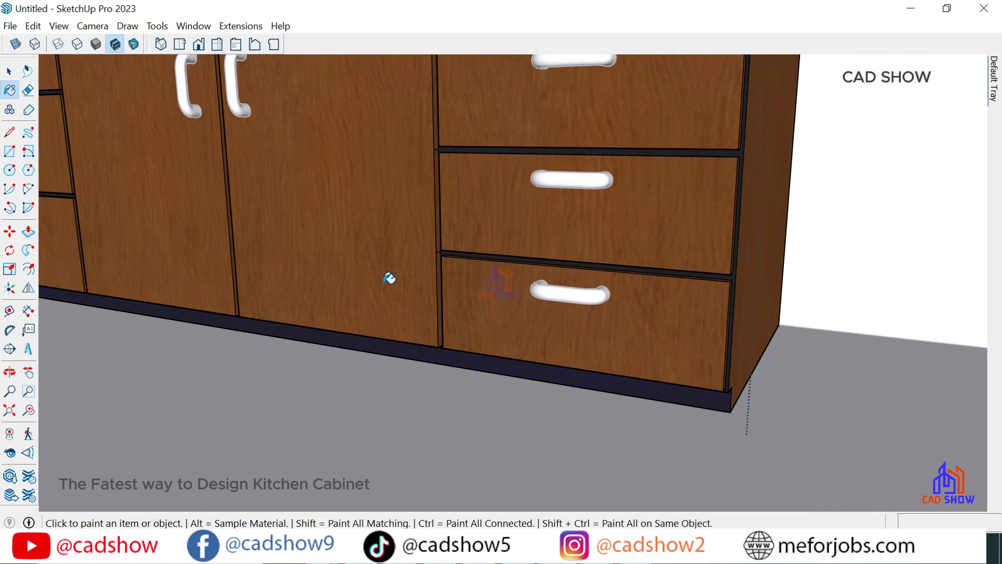
scroll(387, 277, down, 5)
click(9, 71)
Orbit to the countertop and select all of its geometry.
click(9, 73)
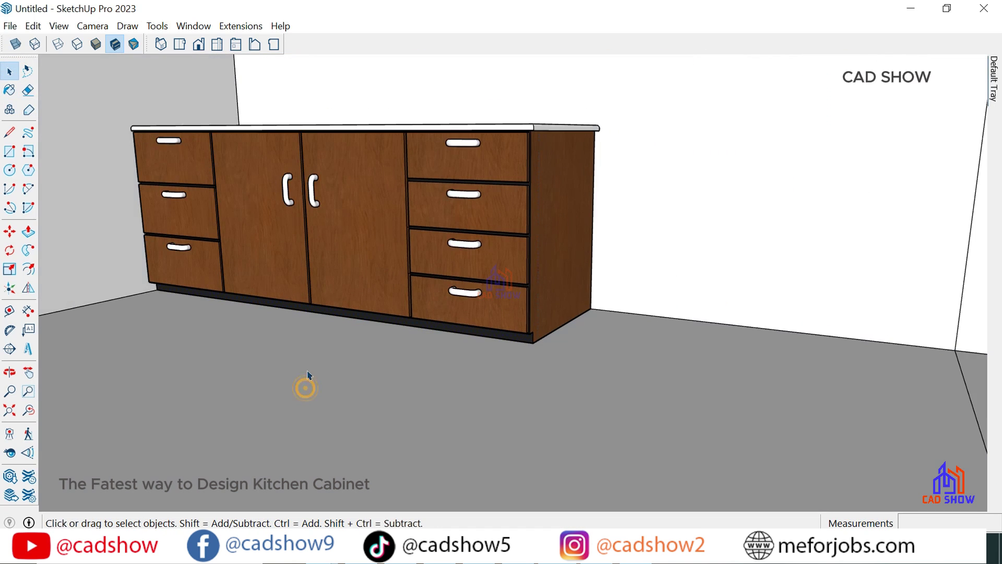
middle_drag(305, 385, 407, 277)
mouse_move(398, 366)
middle_down()
mouse_move(470, 292)
mouse_move(324, 425)
mouse_move(370, 401)
middle_up()
scroll(501, 188, up, 3)
scroll(574, 165, up, 3)
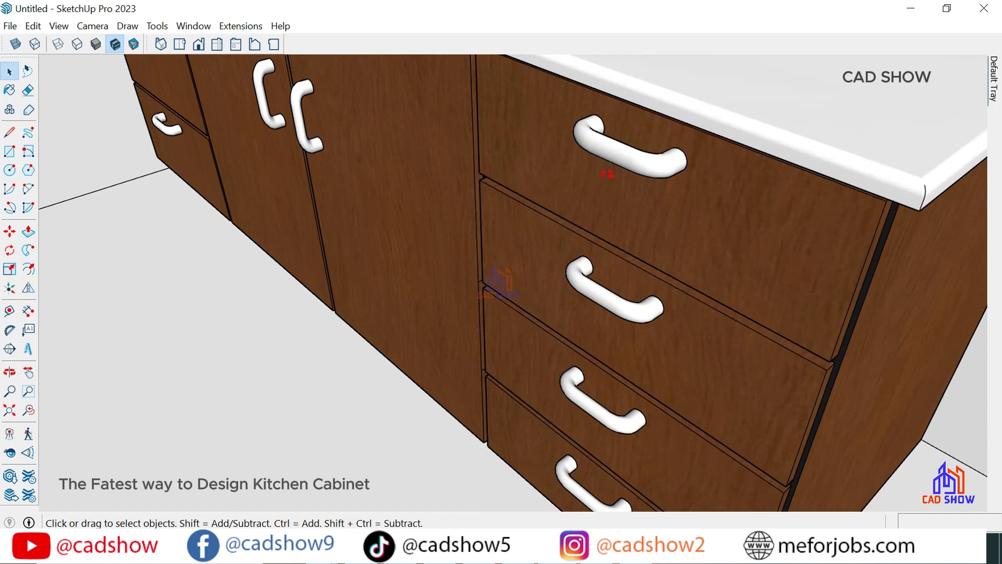
mouse_move(600, 167)
middle_down()
mouse_move(397, 248)
mouse_move(458, 250)
mouse_move(617, 224)
mouse_move(637, 127)
mouse_move(489, 288)
middle_up()
scroll(470, 300, down, 3)
scroll(447, 308, down, 2)
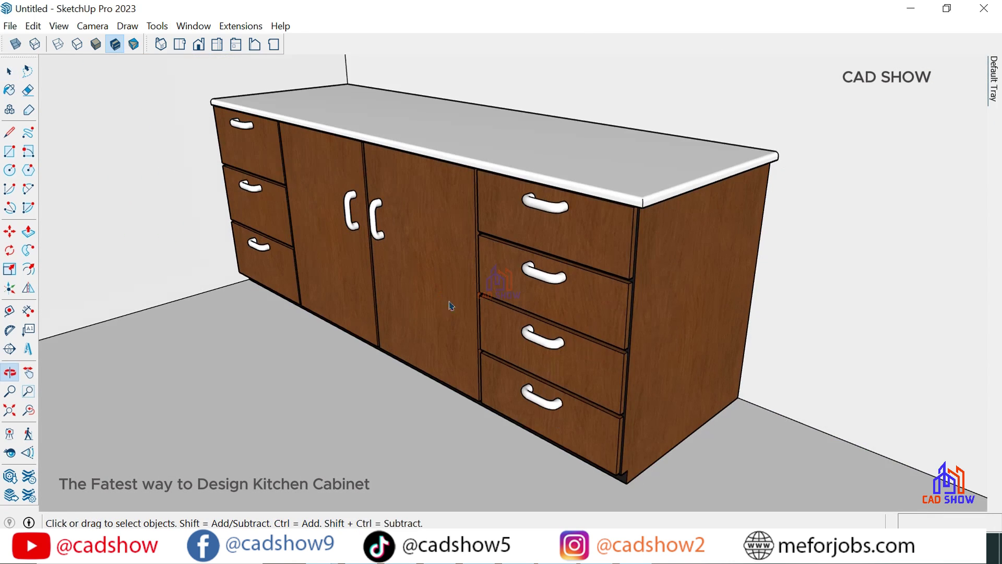
scroll(598, 132, up, 3)
click(567, 193)
scroll(499, 224, down, 1)
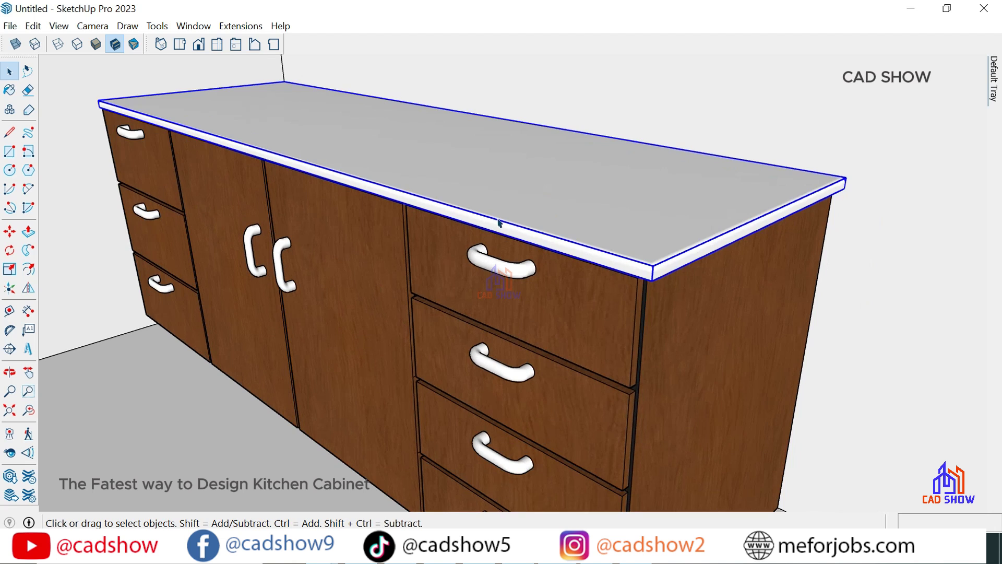
triple_click(532, 209)
scroll(531, 209, down, 2)
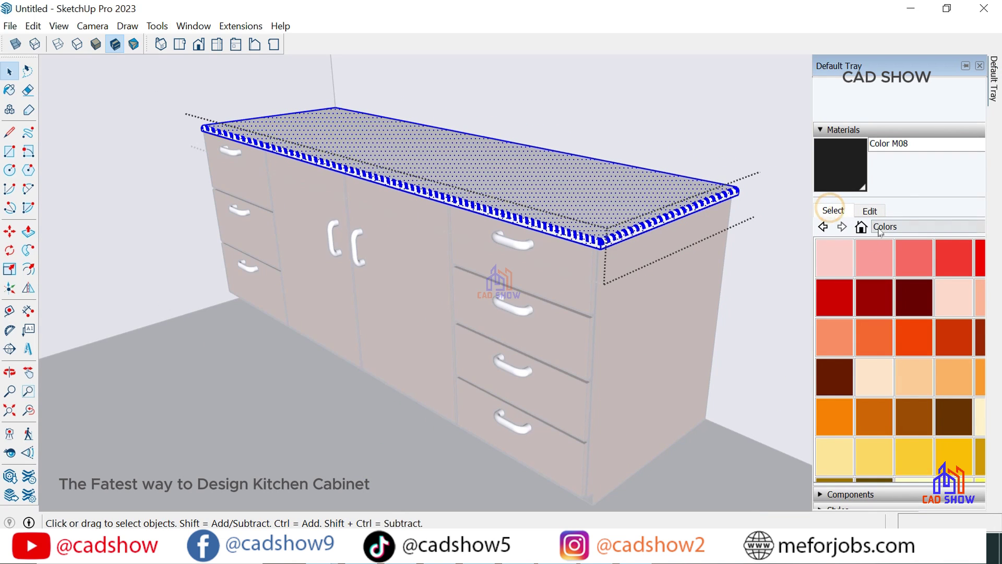
Paint the selected countertop with Stone > Carrera Marble.
click(880, 228)
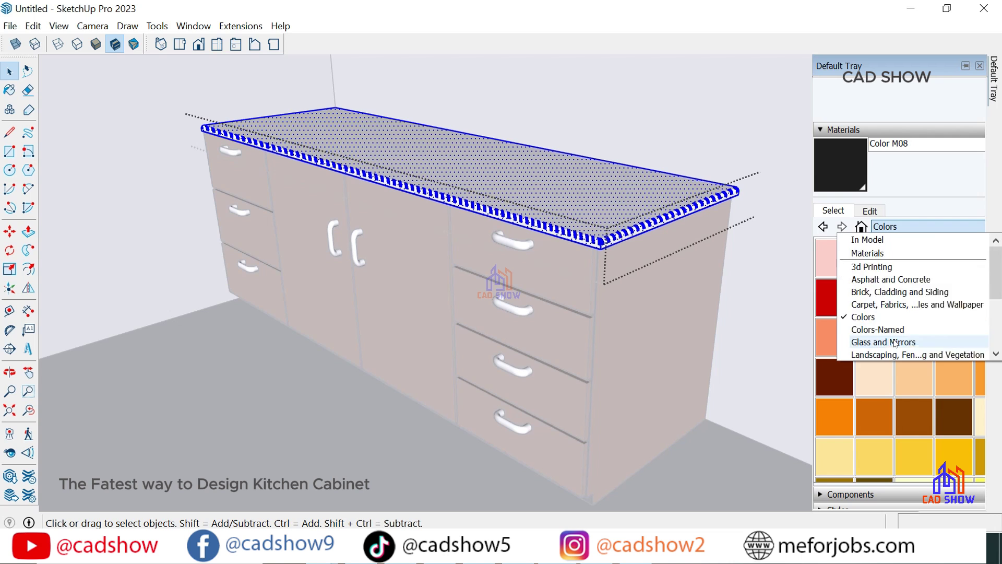
scroll(894, 343, down, 1)
scroll(894, 343, down, 1)
click(887, 324)
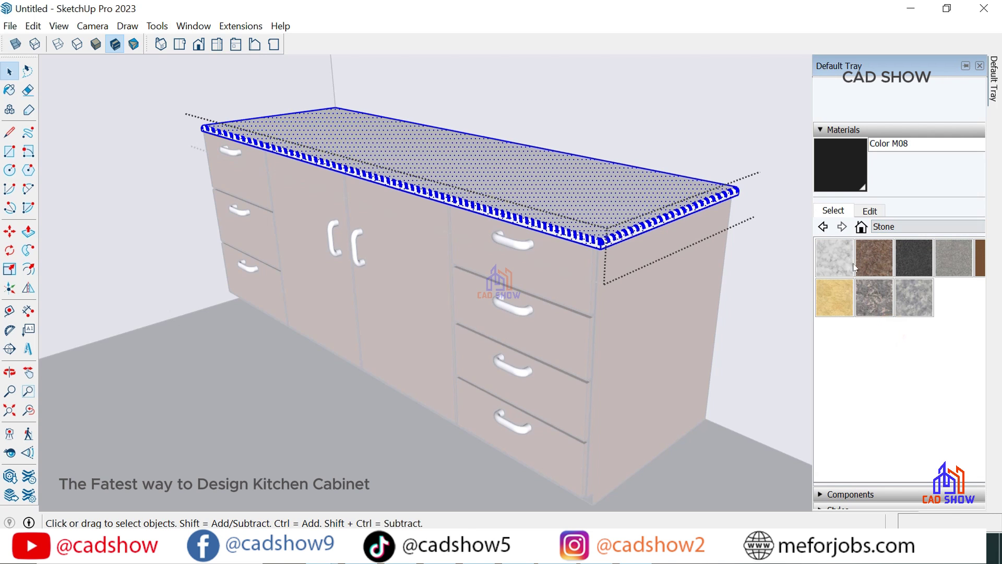
click(846, 261)
click(579, 180)
scroll(522, 191, up, 3)
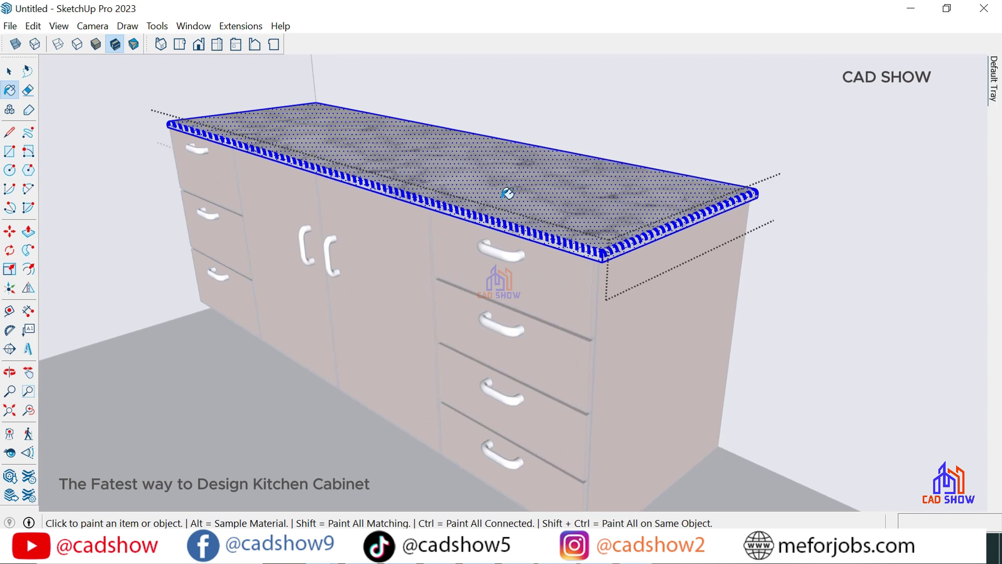
middle_drag(510, 194, 500, 308)
scroll(500, 308, down, 1)
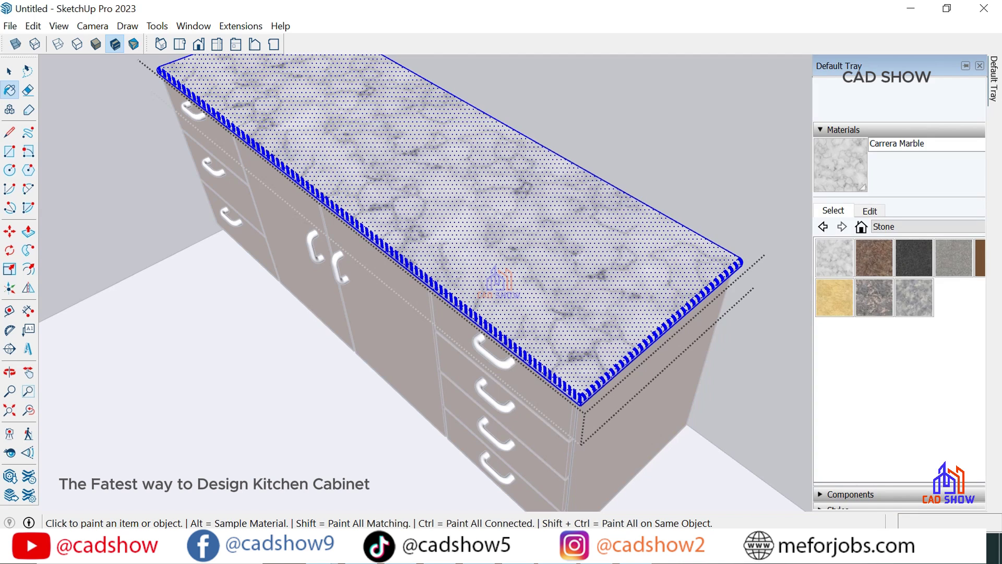
Set the Carrera Marble texture size to 1' 6" and clear the selection.
click(867, 211)
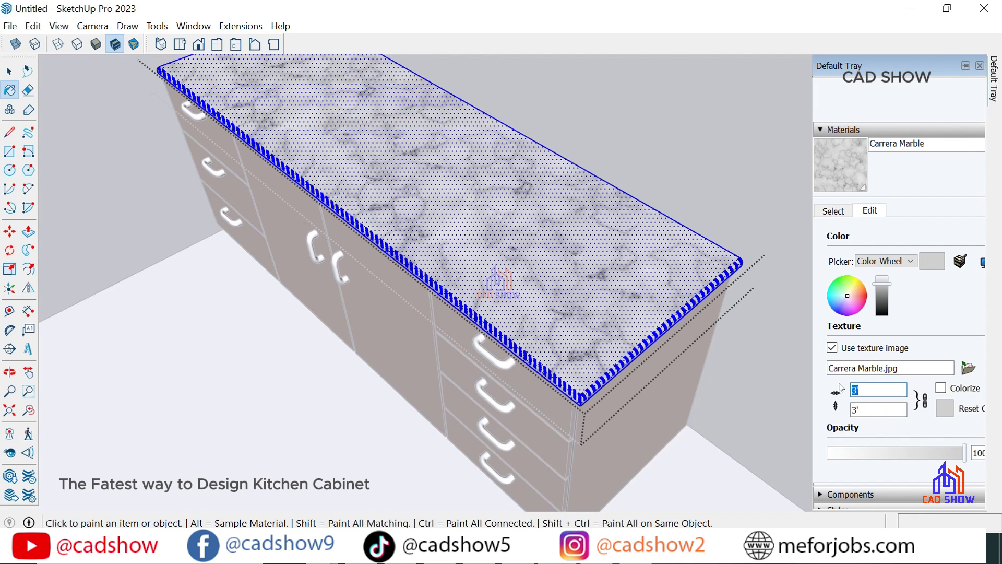
text(2)
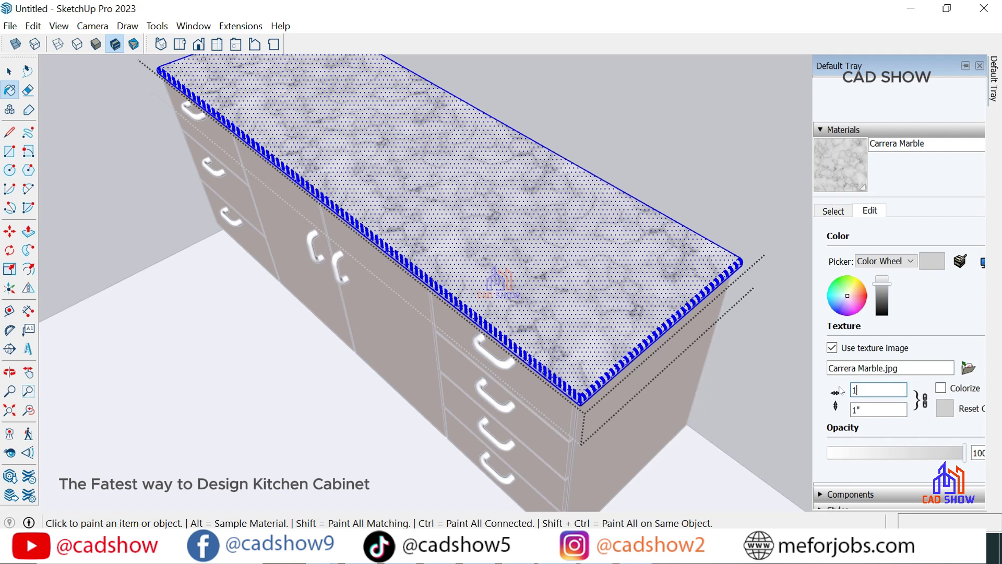
text(.)
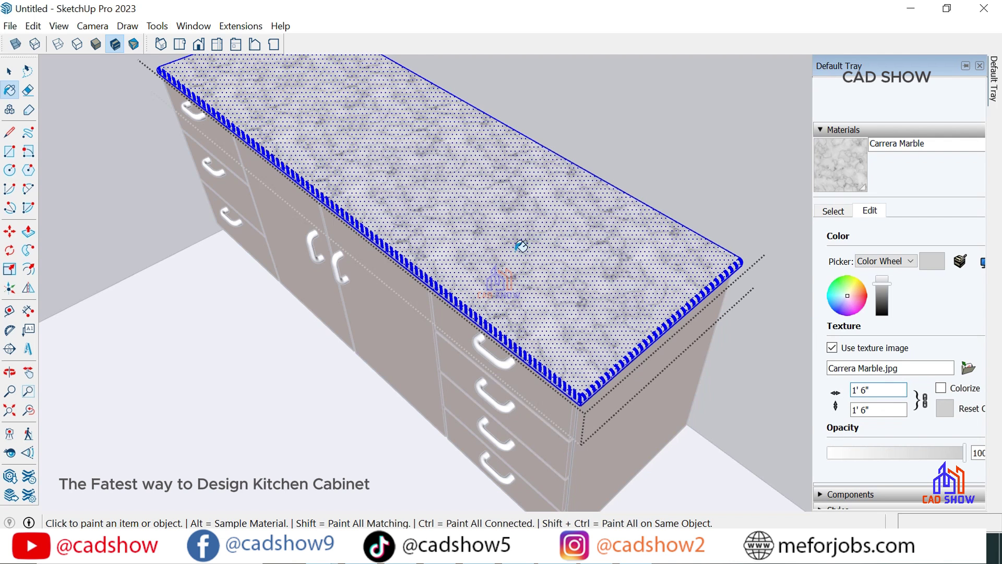
key(space)
click(178, 308)
Orbit to a frontal view of the cabinet and open a door handle for editing.
scroll(369, 198, down, 5)
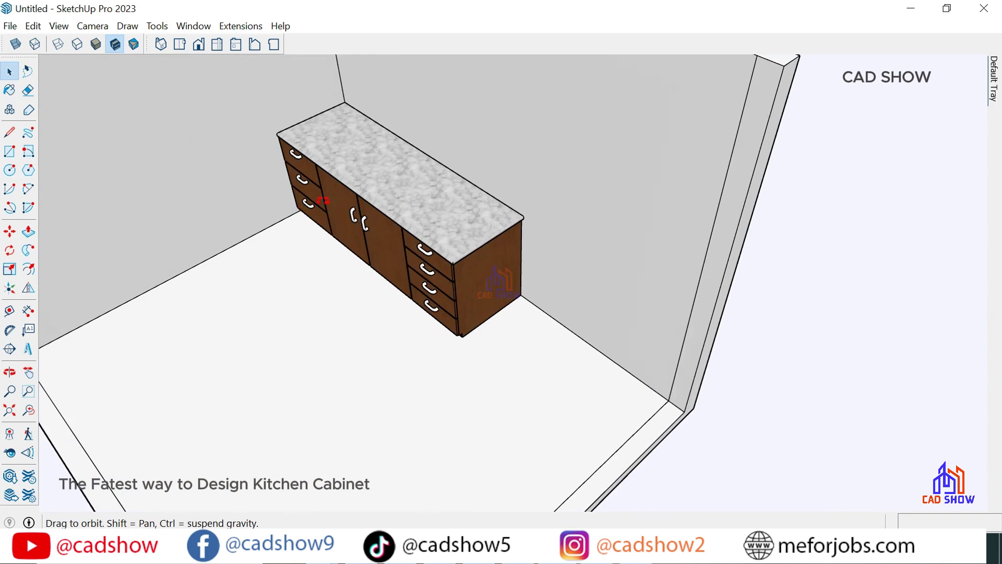
middle_drag(369, 197, 465, 78)
scroll(650, 324, up, 5)
mouse_move(650, 323)
middle_down()
mouse_move(492, 264)
mouse_move(621, 224)
mouse_move(476, 179)
mouse_move(494, 299)
mouse_move(326, 263)
middle_up()
scroll(396, 282, down, 3)
scroll(496, 284, up, 3)
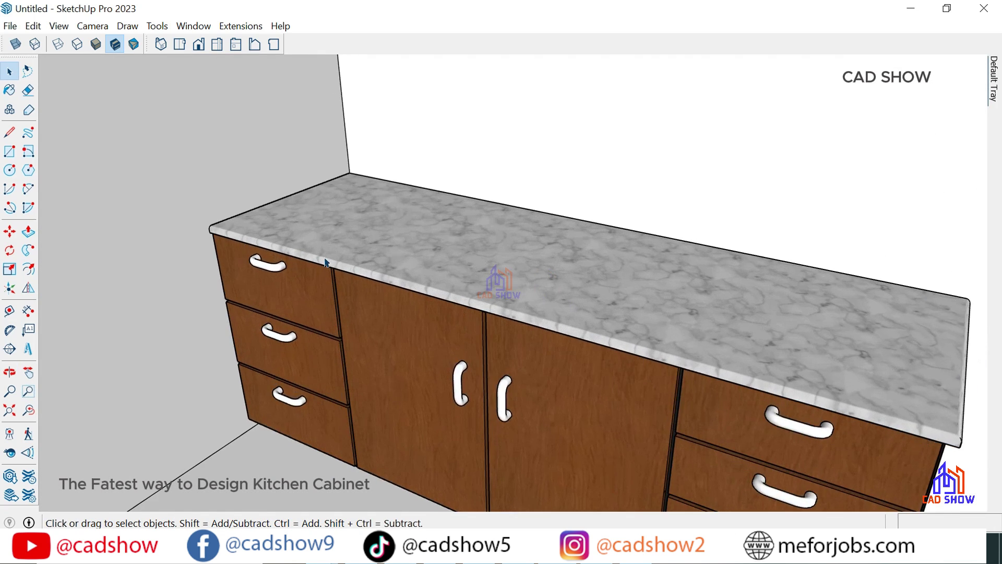
scroll(497, 280, down, 4)
mouse_move(496, 280)
middle_down()
mouse_move(431, 252)
mouse_move(392, 215)
middle_up()
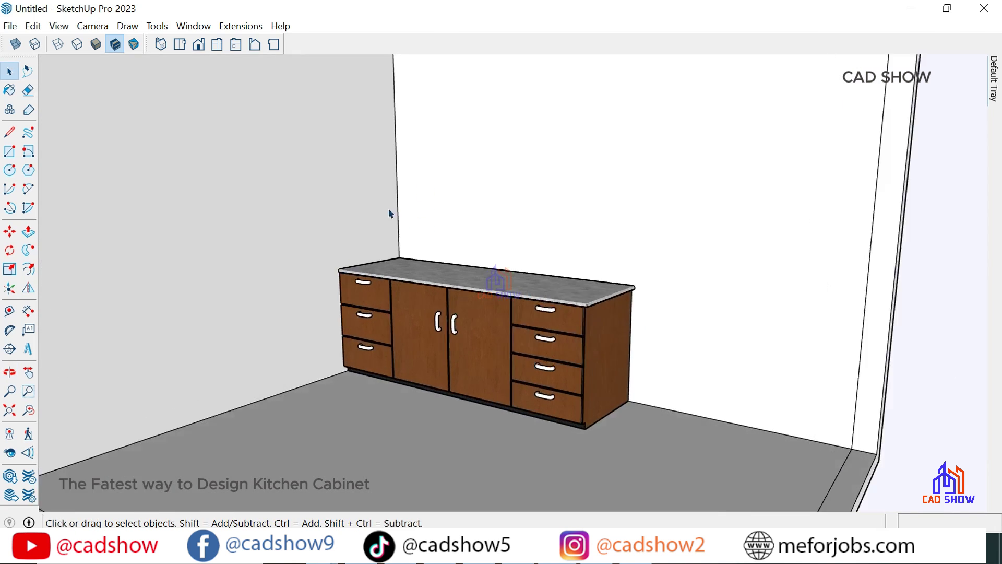
scroll(454, 351, up, 2)
scroll(475, 342, up, 4)
double_click(480, 322)
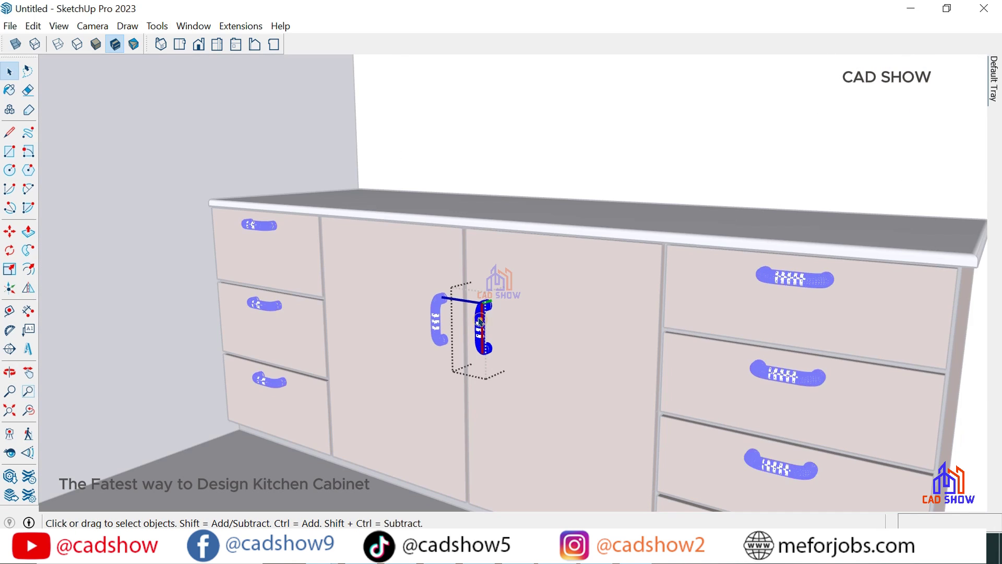
Paint the handle with Metal > Steel Brushed Stainless.
click(994, 88)
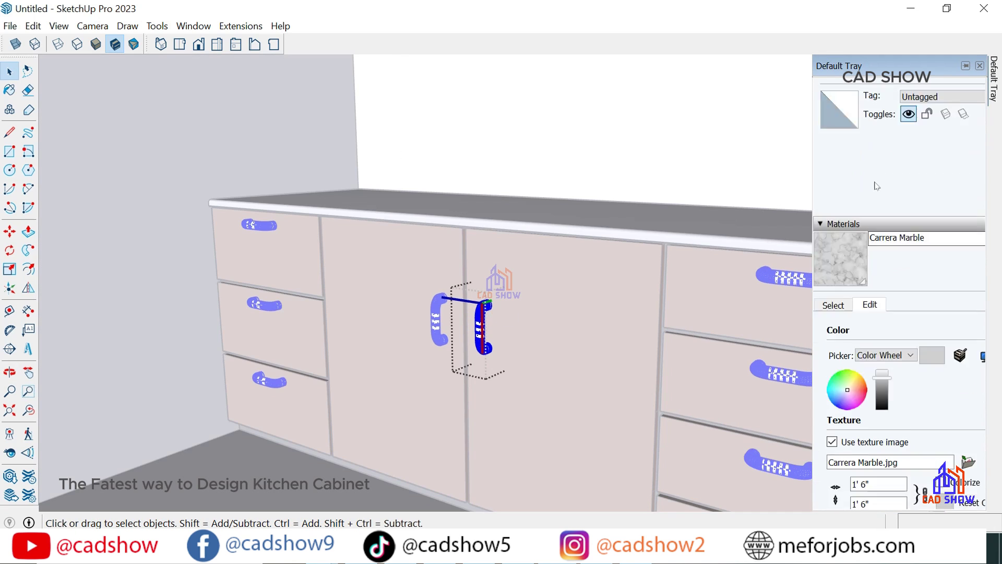
click(833, 241)
click(923, 258)
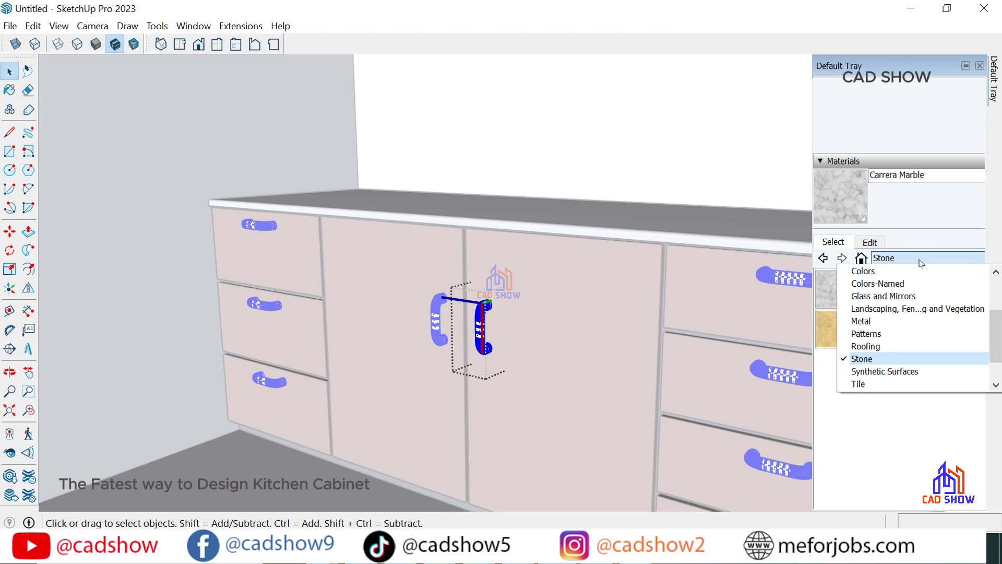
click(902, 320)
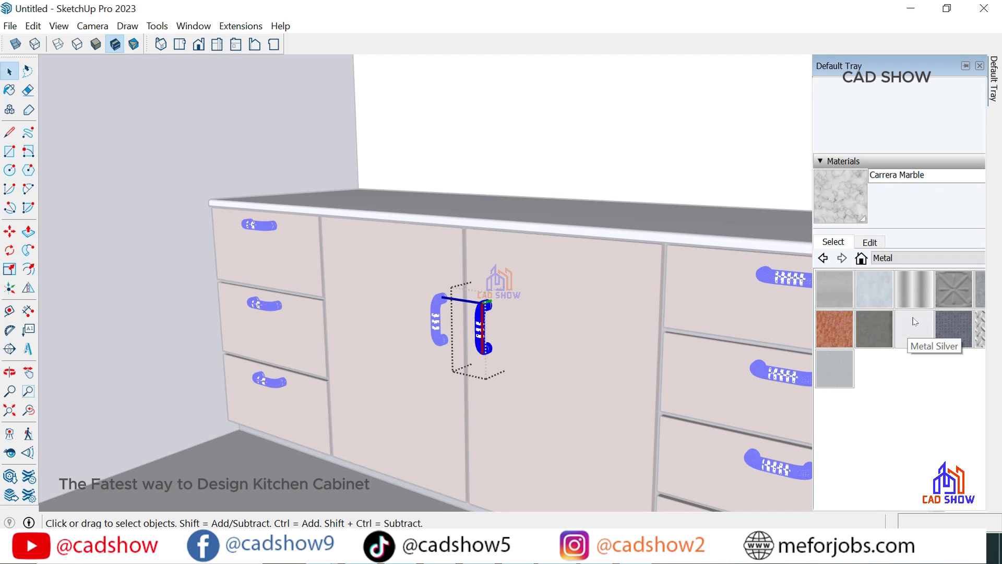
click(833, 369)
click(481, 313)
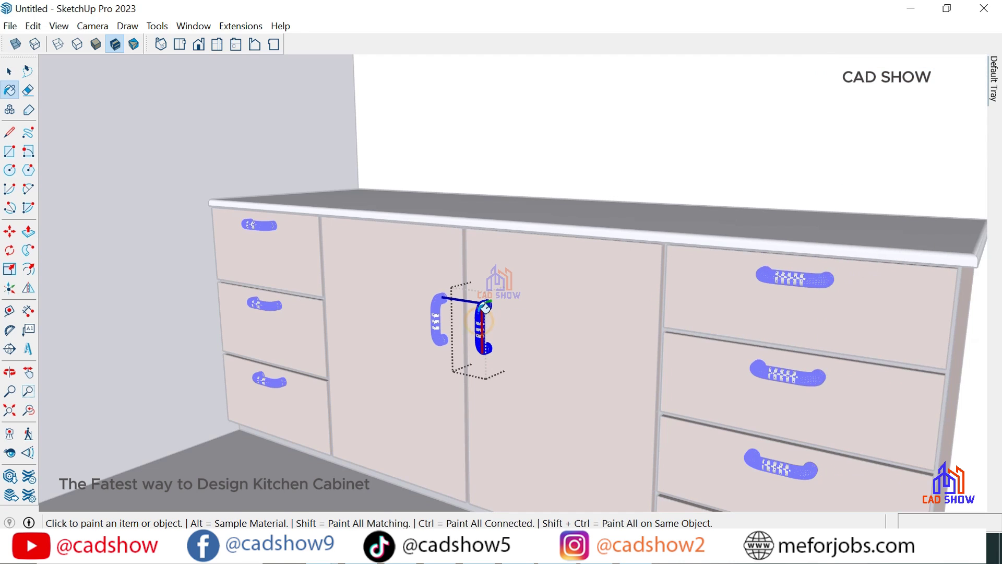
click(9, 71)
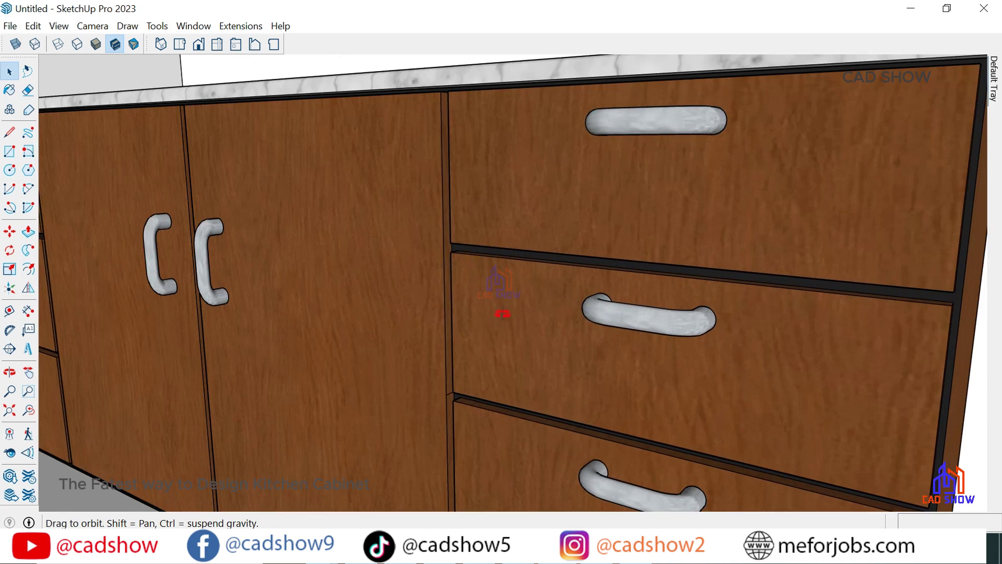
Set the steel texture size to 1' and inspect the finished drawer handles.
middle_drag(607, 314, 606, 334)
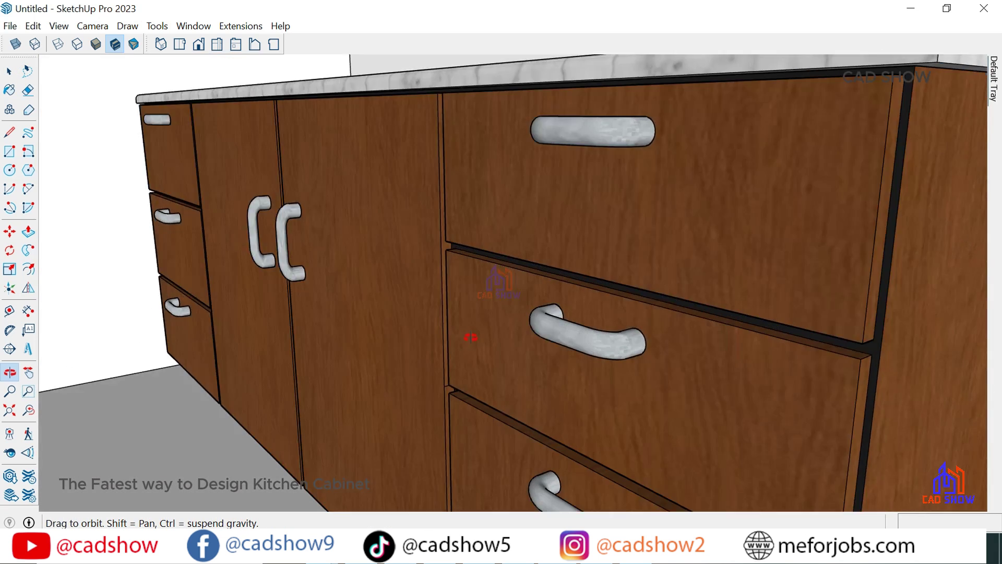
scroll(605, 342, up, 3)
double_click(229, 249)
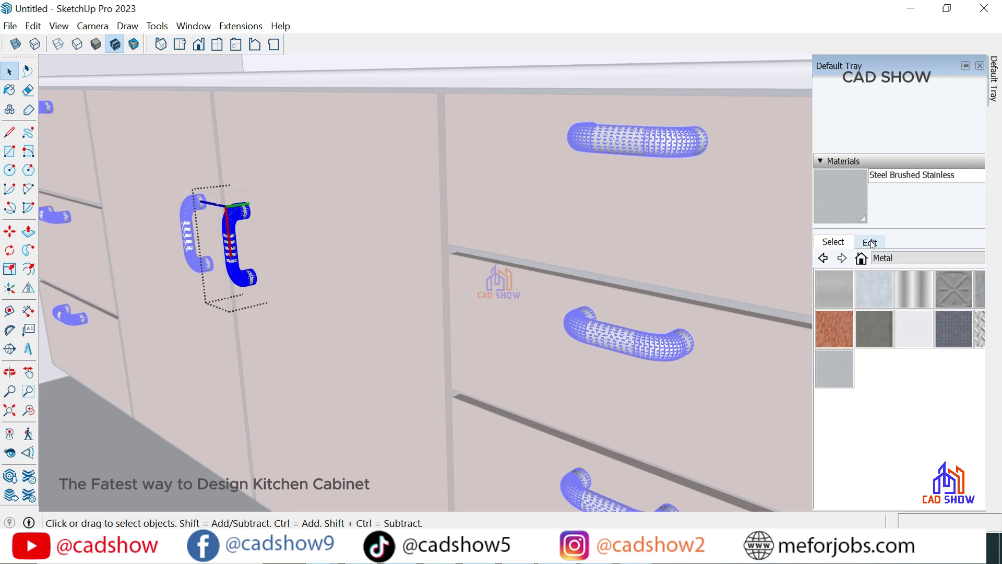
click(871, 242)
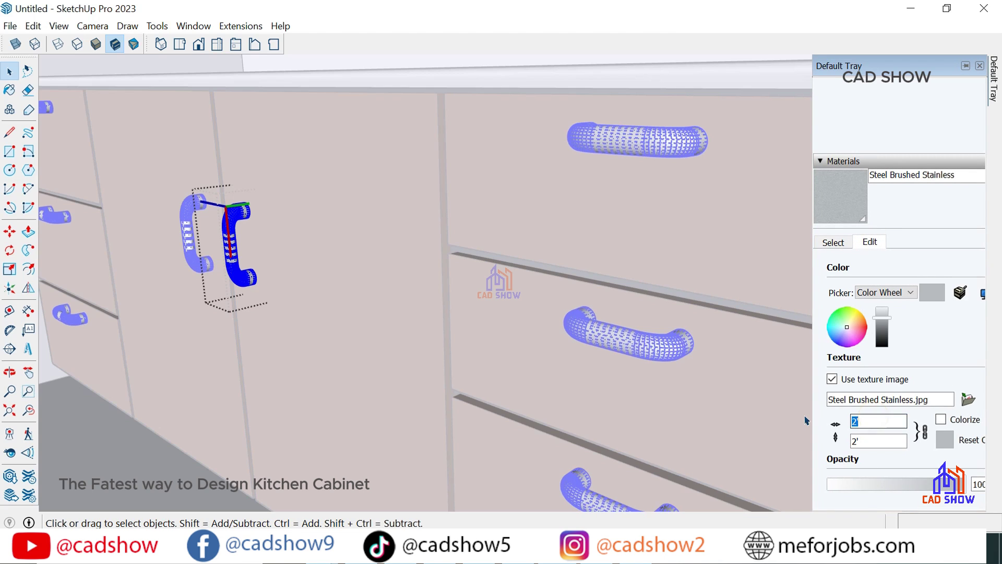
scroll(528, 281, down, 2)
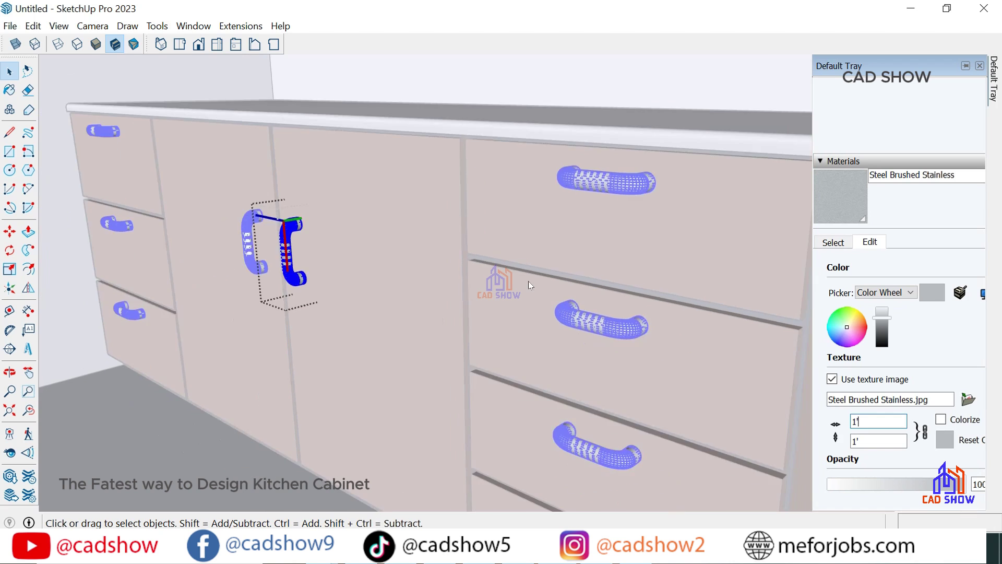
scroll(529, 281, down, 4)
click(405, 421)
scroll(542, 268, up, 5)
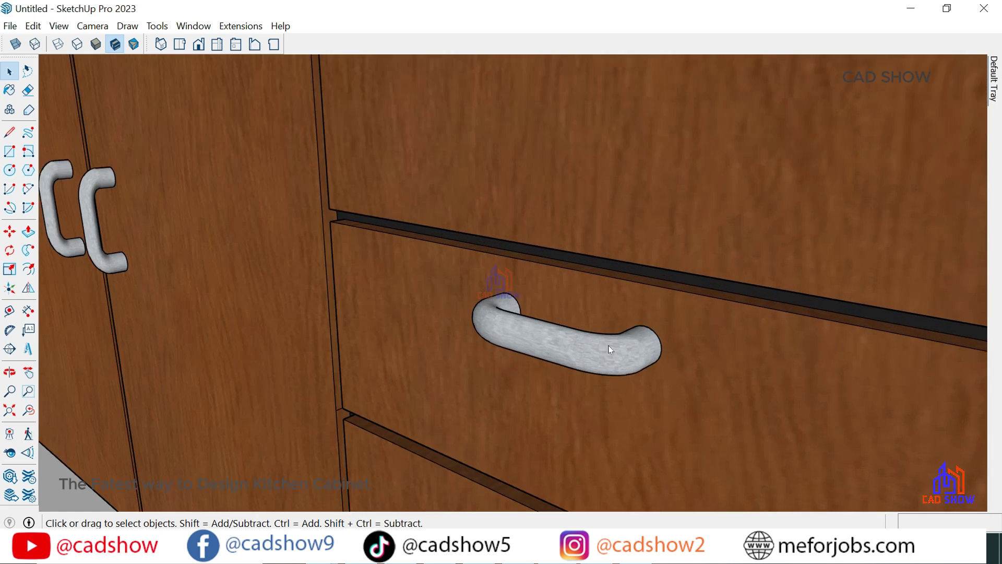
scroll(542, 268, up, 1)
mouse_move(577, 358)
middle_down()
mouse_move(398, 346)
mouse_move(592, 280)
mouse_move(595, 289)
mouse_move(501, 286)
mouse_move(552, 282)
middle_up()
scroll(594, 281, down, 3)
scroll(594, 280, down, 3)
scroll(593, 281, down, 2)
scroll(501, 286, down, 2)
scroll(501, 286, down, 2)
scroll(501, 286, down, 3)
scroll(537, 274, up, 3)
scroll(533, 271, up, 2)
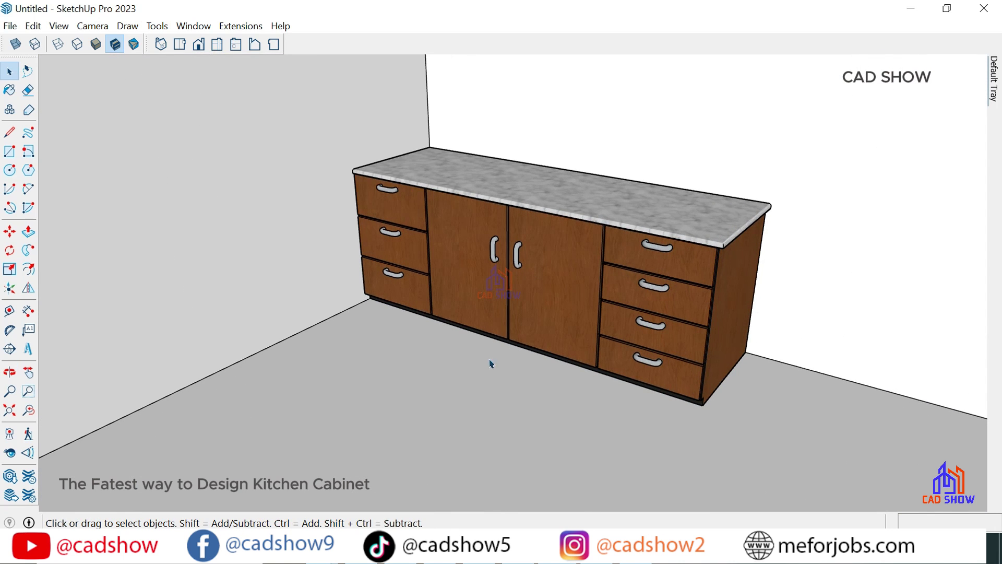
scroll(385, 362, down, 2)
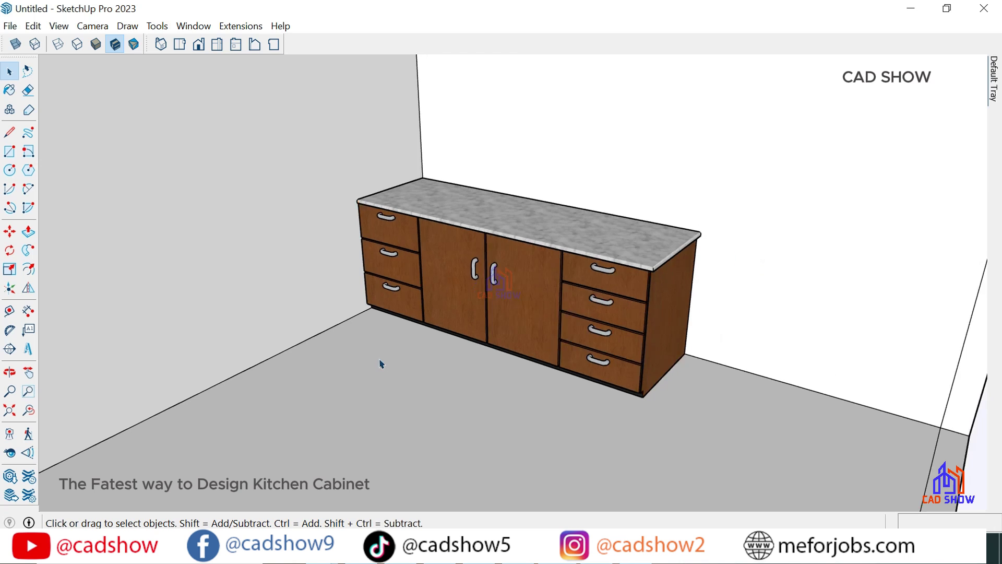
scroll(384, 362, down, 3)
scroll(385, 362, down, 1)
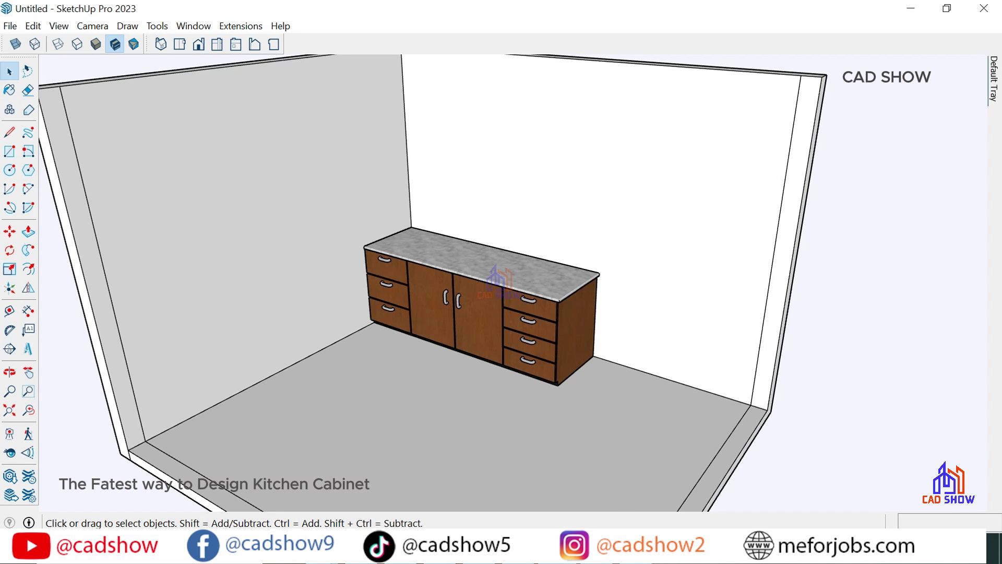
Draw a rectangle on the wall above the countertop and push/pull it 0.5" thick.
key(r)
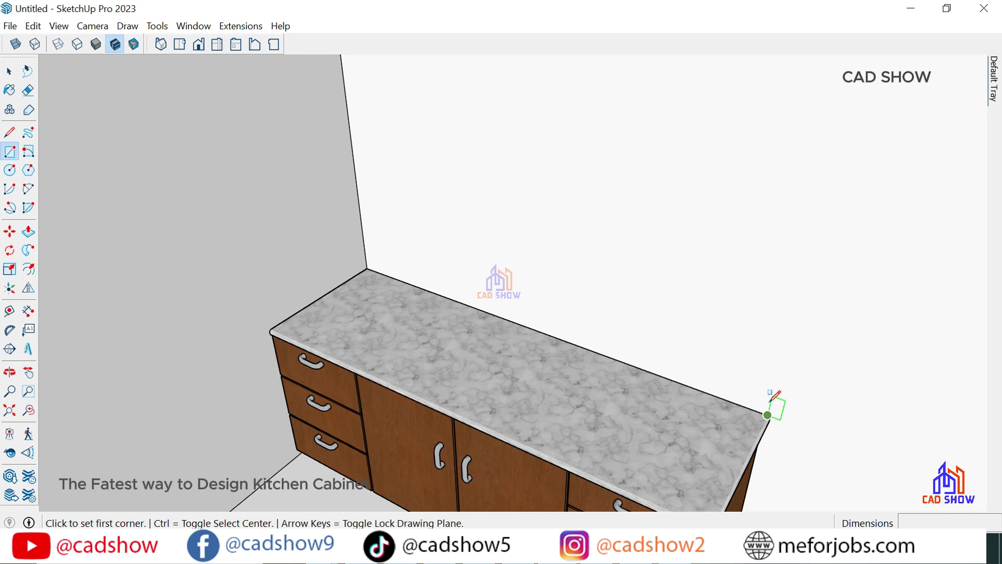
click(770, 399)
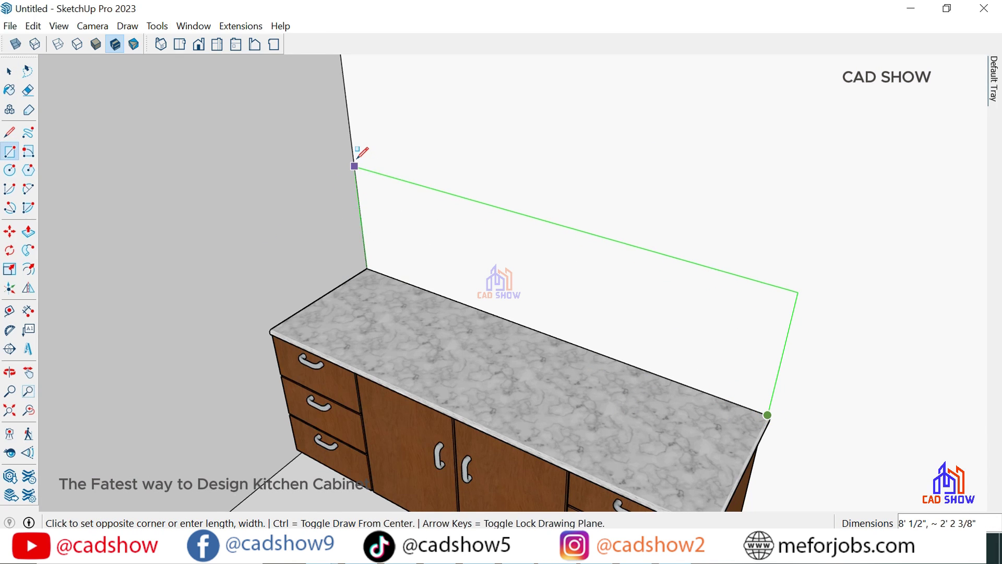
click(355, 177)
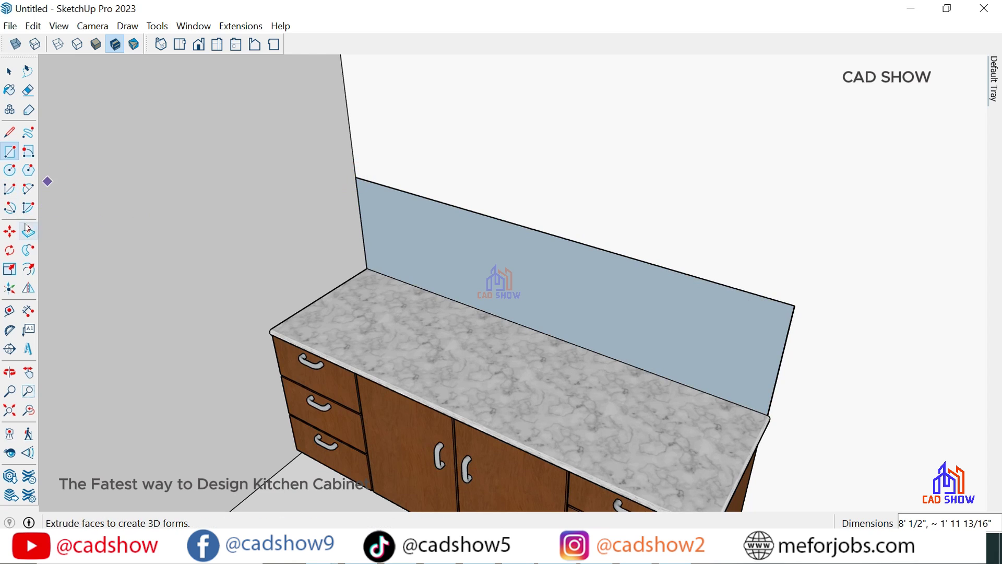
click(28, 228)
click(472, 229)
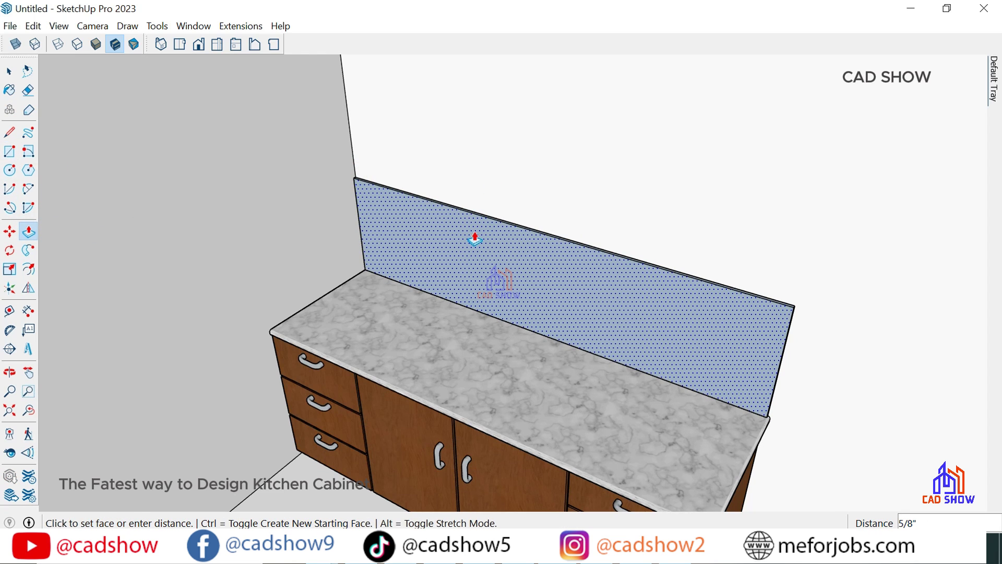
text(.5)
key(Return)
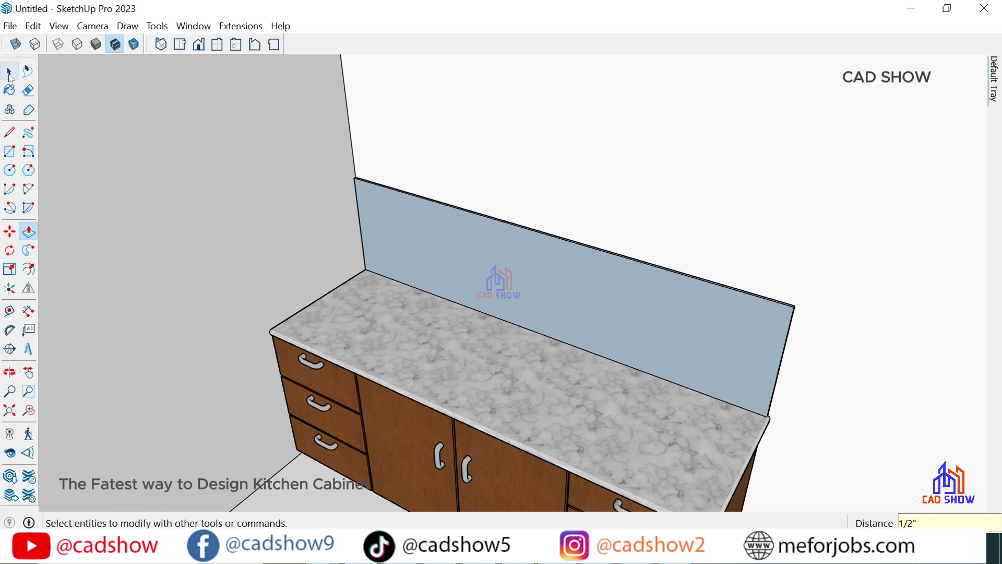
key(space)
Make the new backsplash panel into a group.
click(437, 236)
right_click(436, 236)
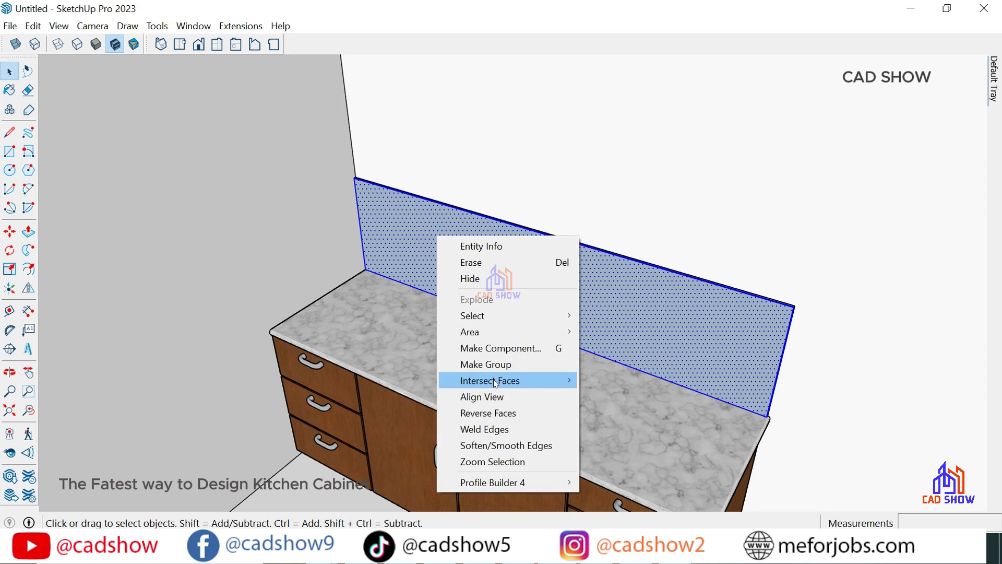
key(Escape)
right_click(454, 246)
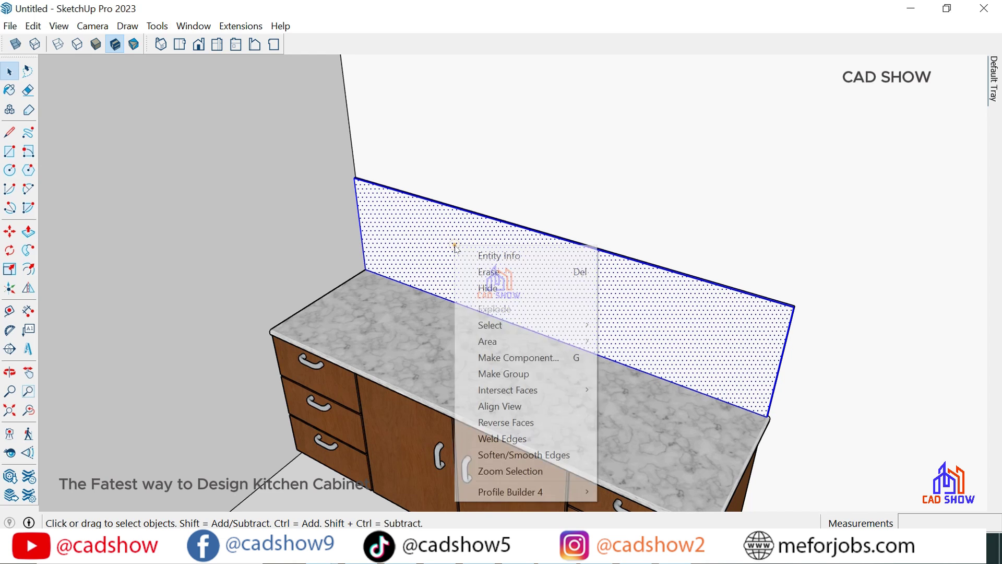
click(523, 374)
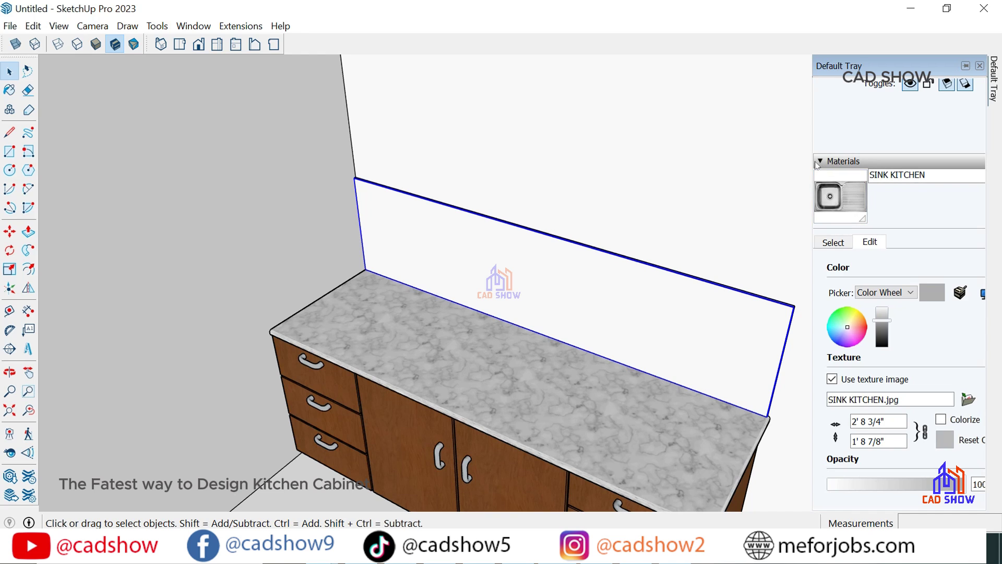
Dock the Materials panel on the right and start creating a new material.
click(833, 241)
click(887, 257)
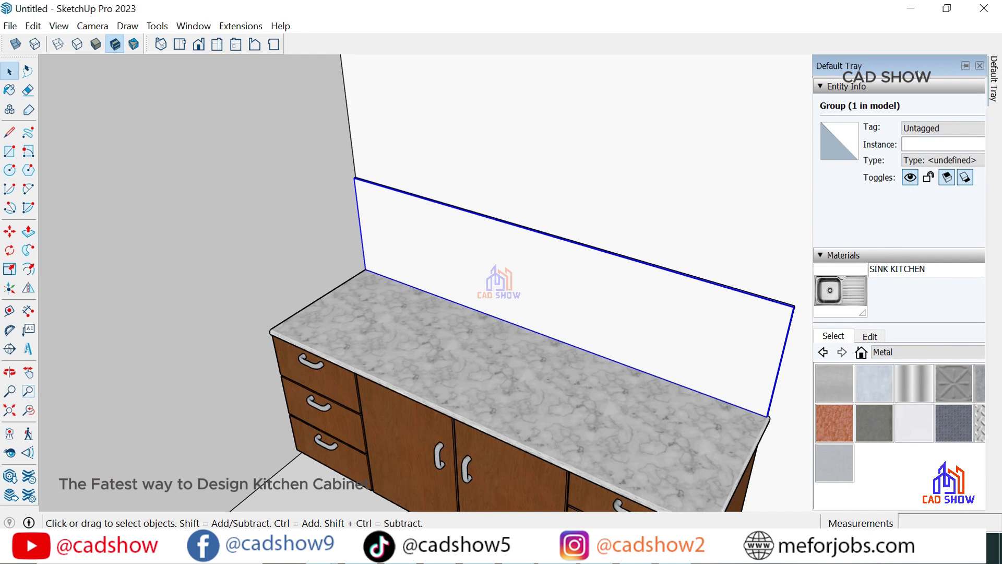
drag(913, 68, 837, 179)
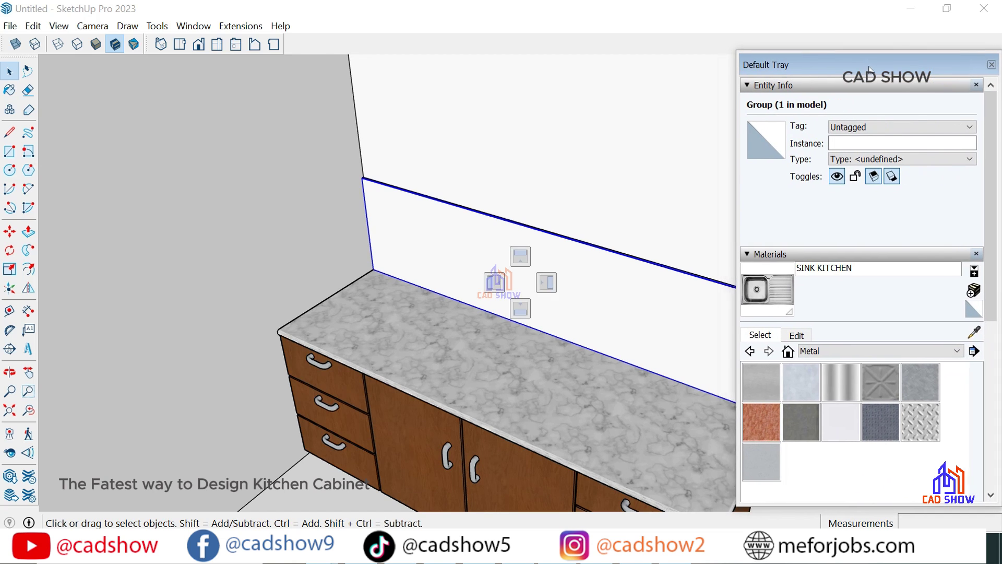
drag(934, 67, 860, 68)
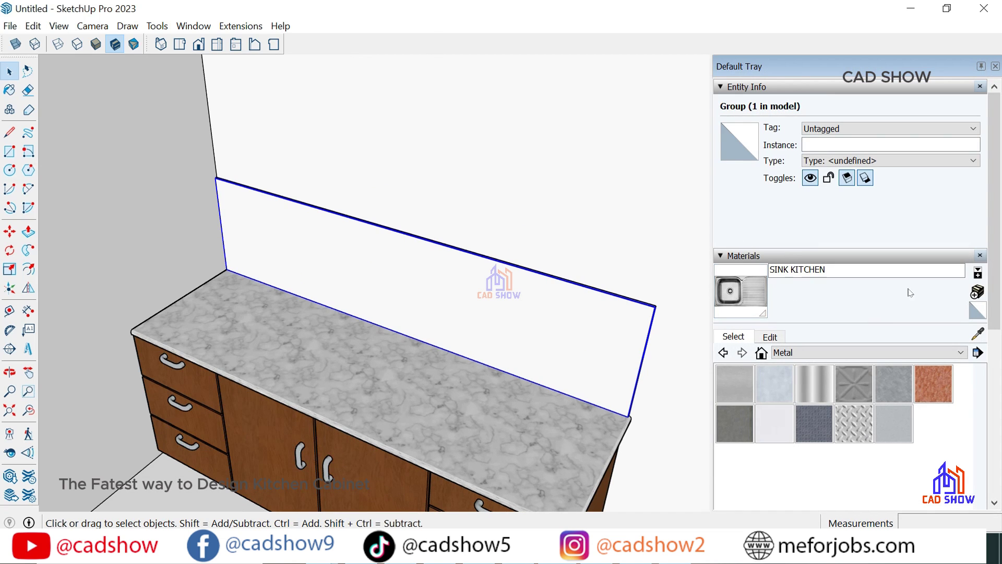
click(977, 292)
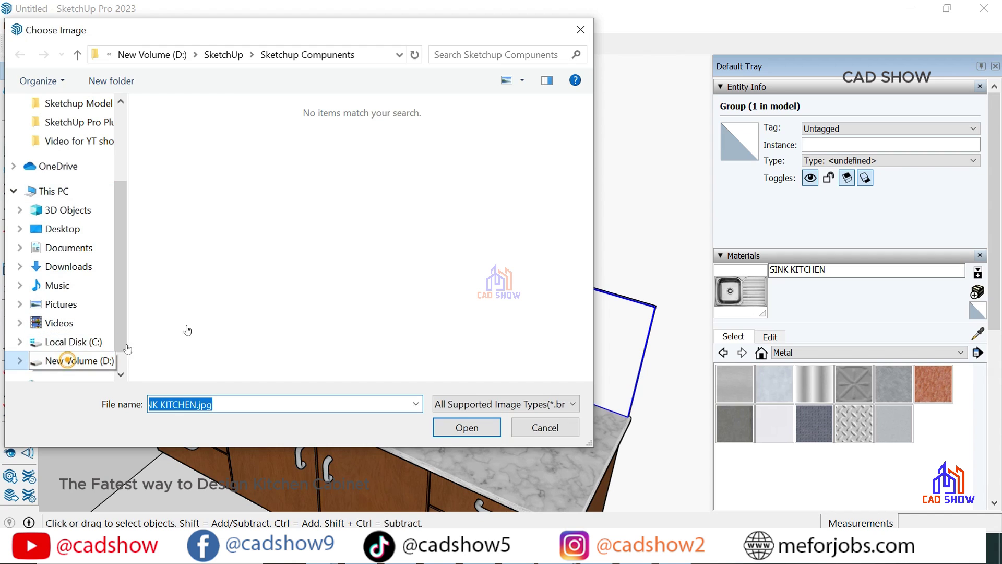
Load kitchen-tiles-500x500.jpg from the Sketchup House Design 16 Texture folder as the texture.
click(68, 360)
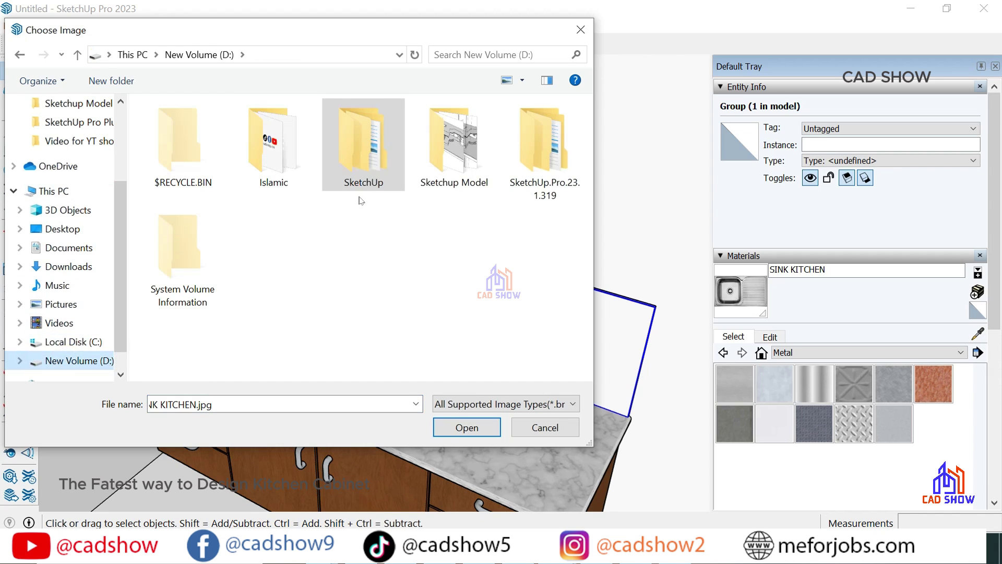
double_click(461, 154)
click(78, 59)
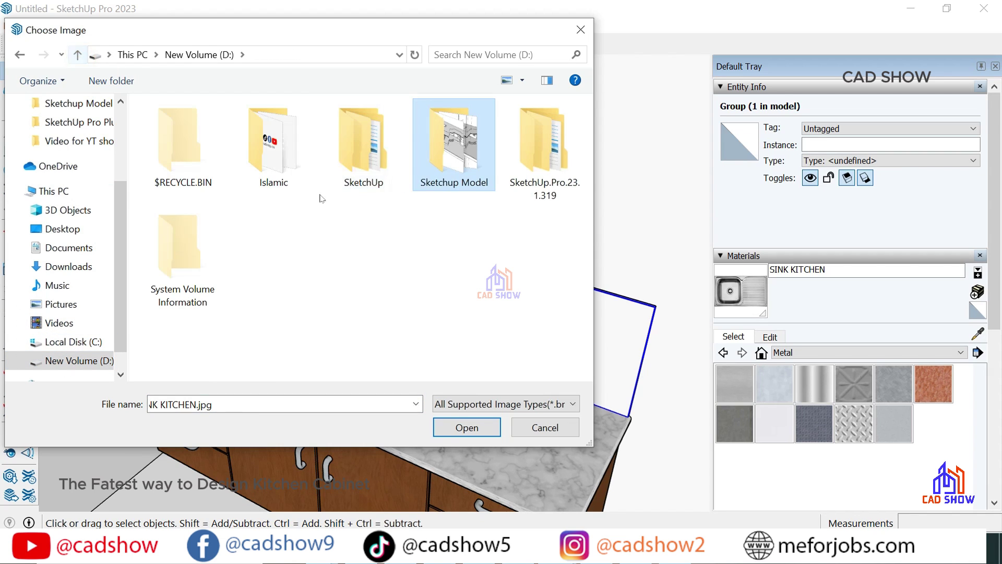
double_click(349, 156)
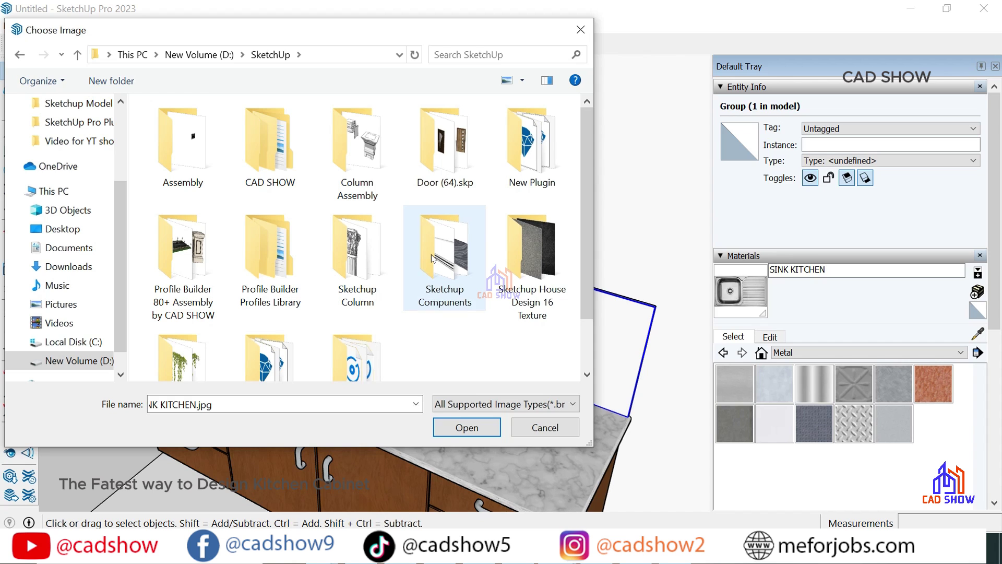
double_click(498, 277)
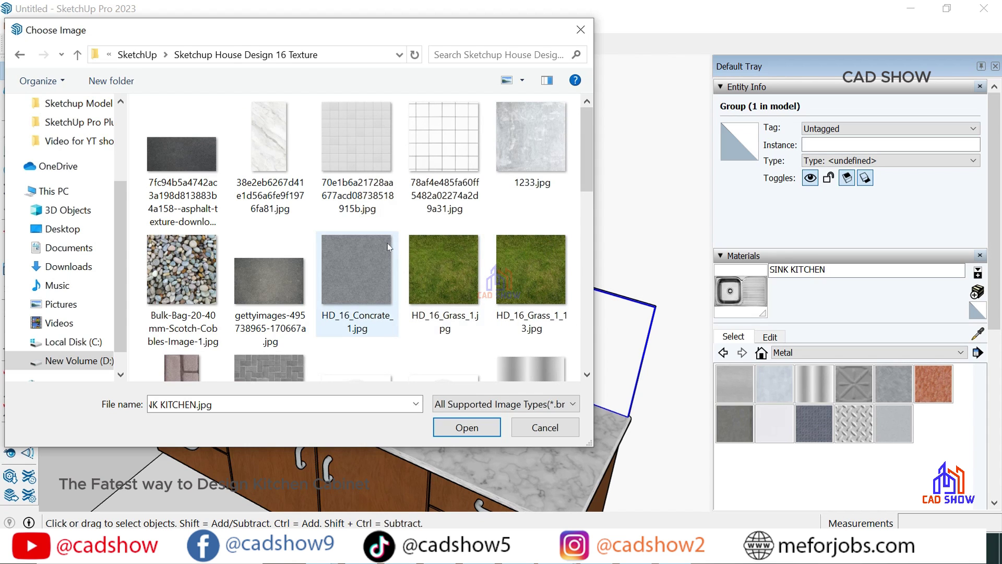
scroll(389, 247, down, 5)
scroll(418, 271, down, 3)
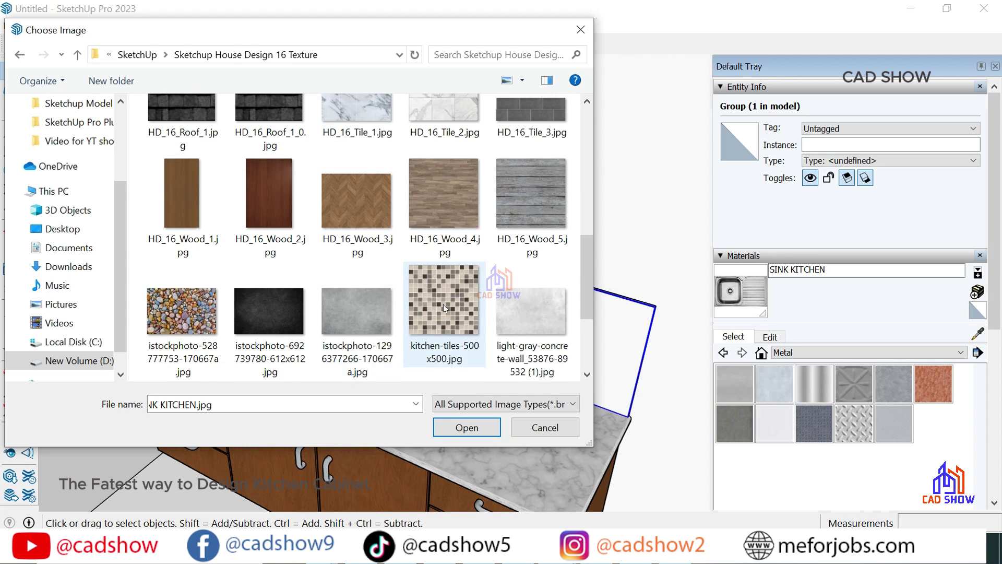
scroll(443, 304, down, 2)
scroll(440, 282, up, 1)
click(446, 235)
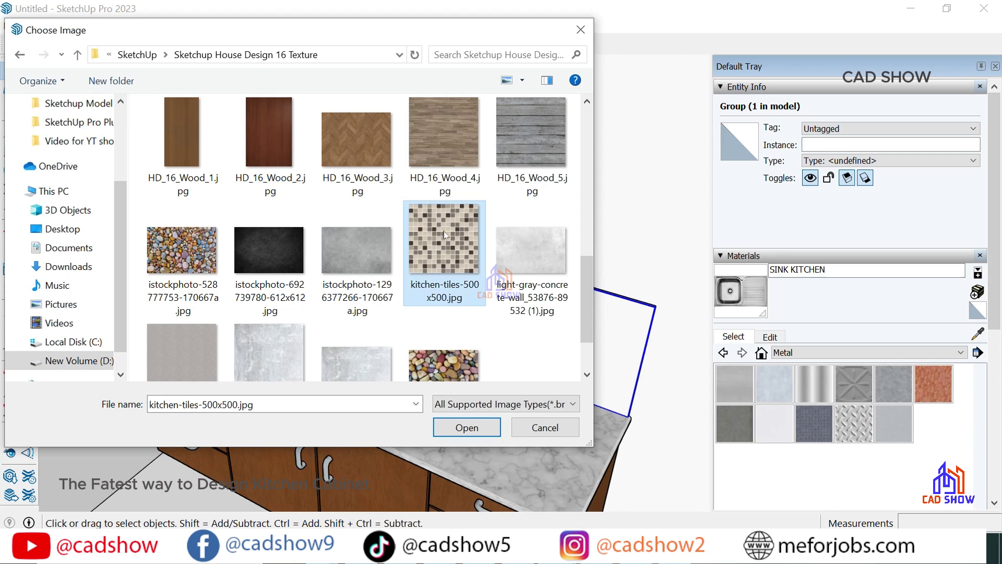
click(487, 424)
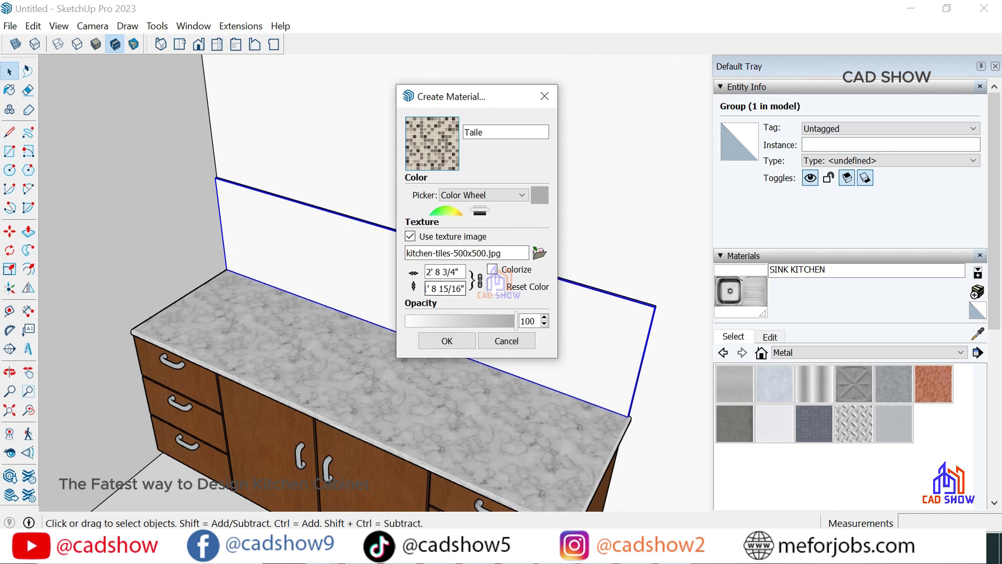
Create the Taile material and paint it onto the backsplash wall.
click(447, 341)
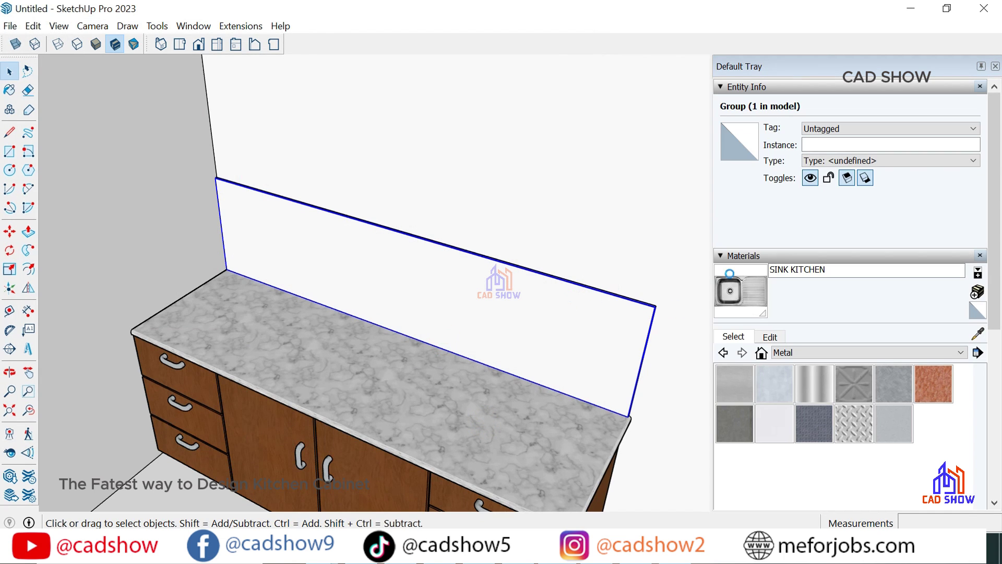
click(509, 287)
scroll(548, 298, up, 5)
mouse_move(465, 318)
middle_down()
mouse_move(508, 135)
mouse_move(463, 226)
mouse_move(497, 279)
middle_up()
click(770, 212)
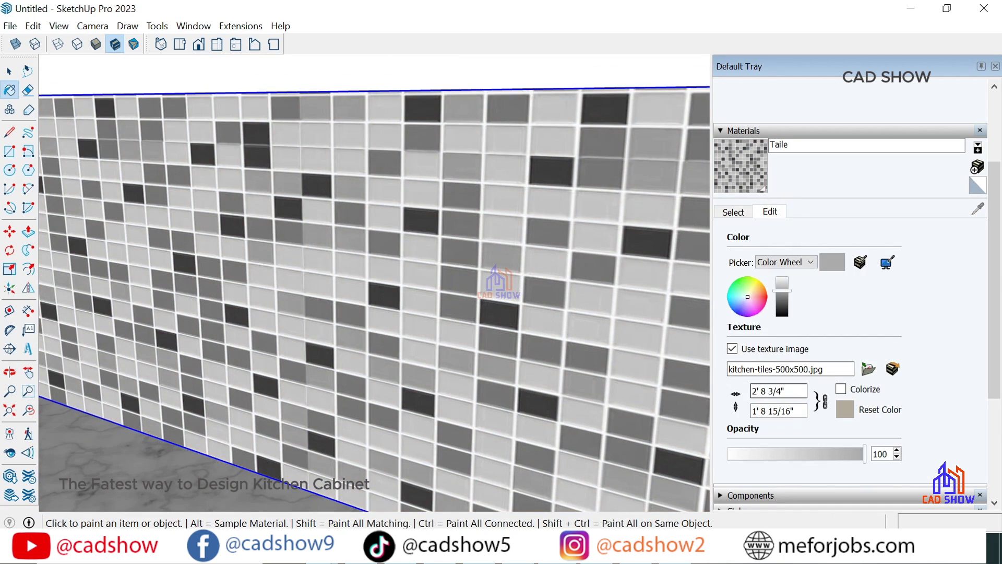
scroll(509, 290, down, 3)
scroll(509, 289, down, 3)
scroll(509, 289, down, 2)
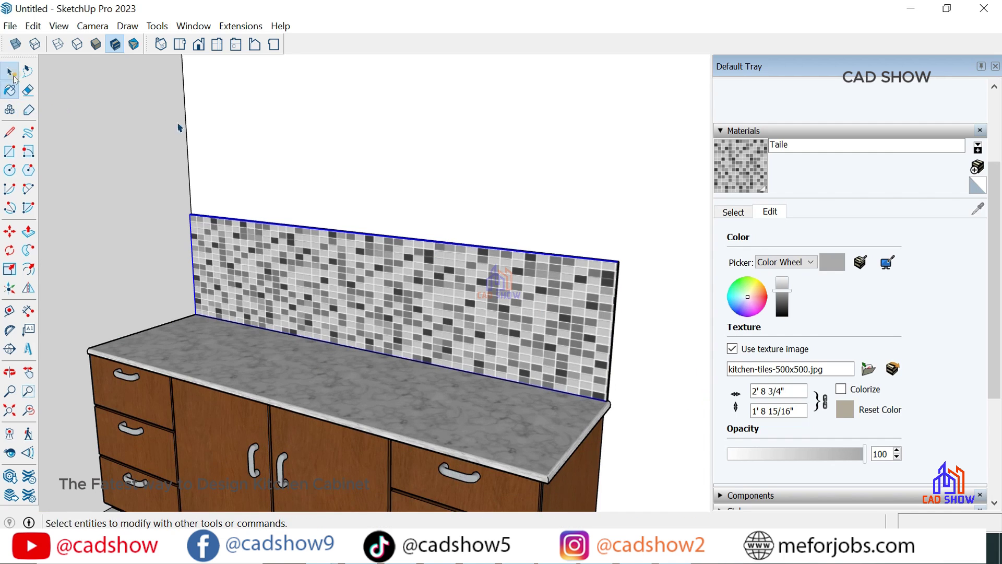
Orbit and zoom around the countertop to check the tiled backsplash.
click(10, 71)
scroll(275, 162, down, 3)
mouse_move(275, 161)
middle_down()
mouse_move(290, 251)
mouse_move(324, 284)
middle_up()
scroll(330, 286, up, 3)
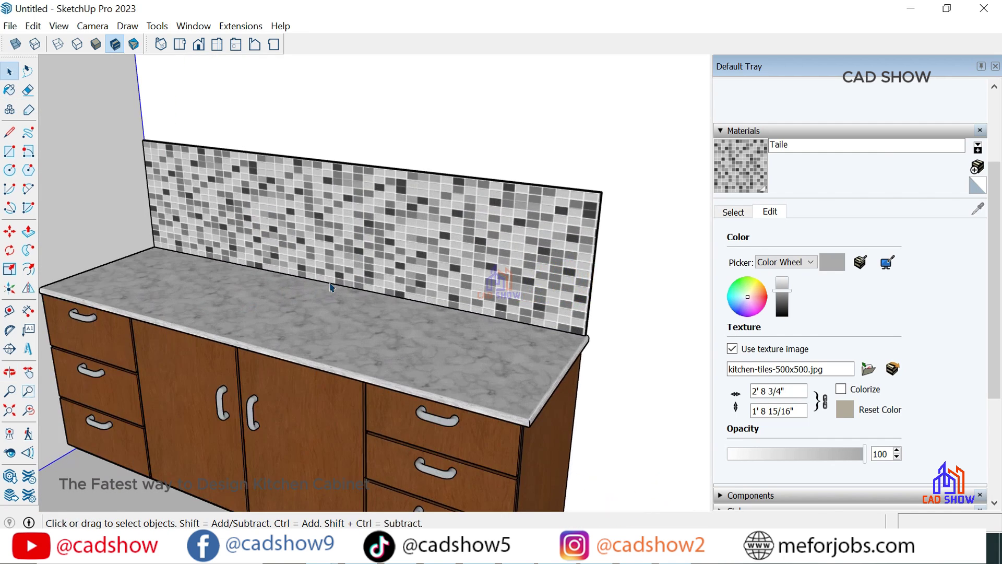
scroll(330, 287, down, 5)
scroll(417, 365, down, 3)
scroll(517, 418, down, 2)
Select the double sink group and choose Make Component.
scroll(521, 429, up, 3)
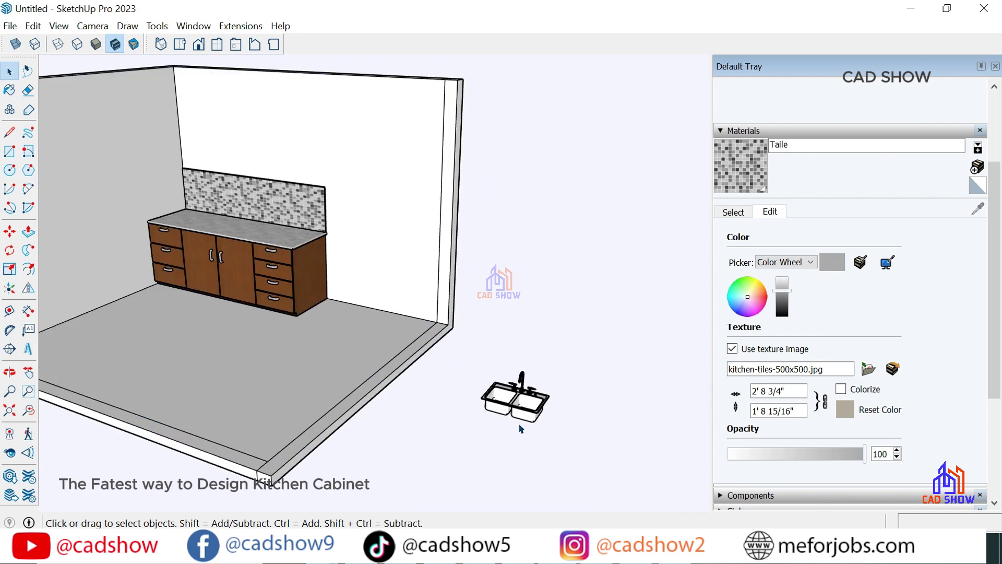
scroll(520, 429, up, 2)
click(520, 417)
scroll(517, 417, up, 3)
scroll(445, 418, up, 2)
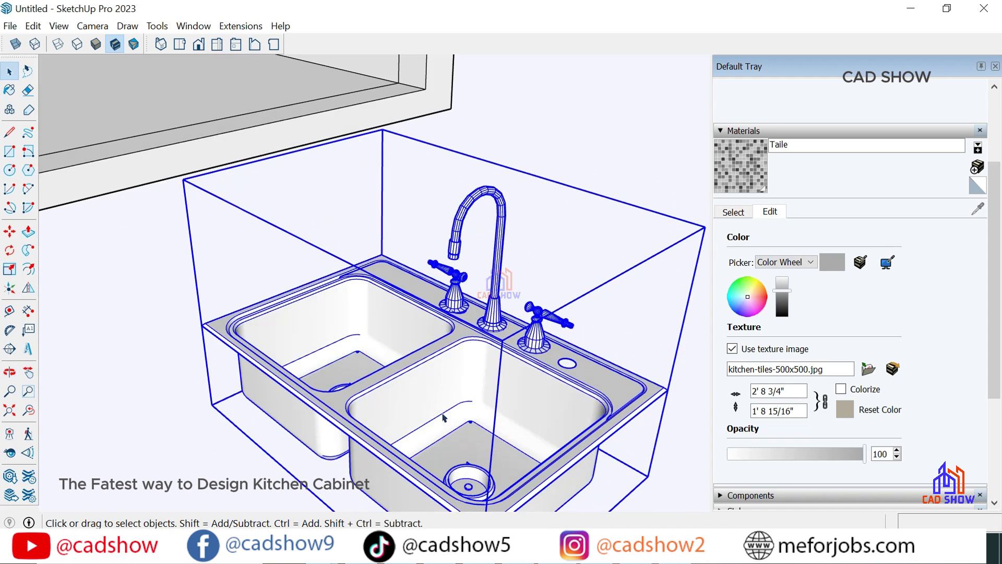
scroll(444, 418, down, 1)
scroll(444, 428, down, 2)
right_click(427, 444)
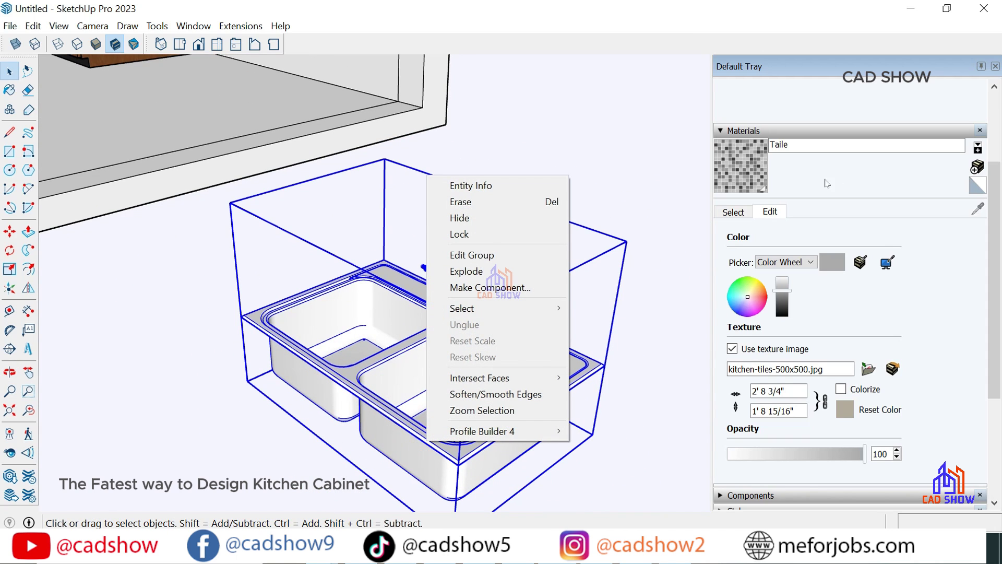
click(496, 287)
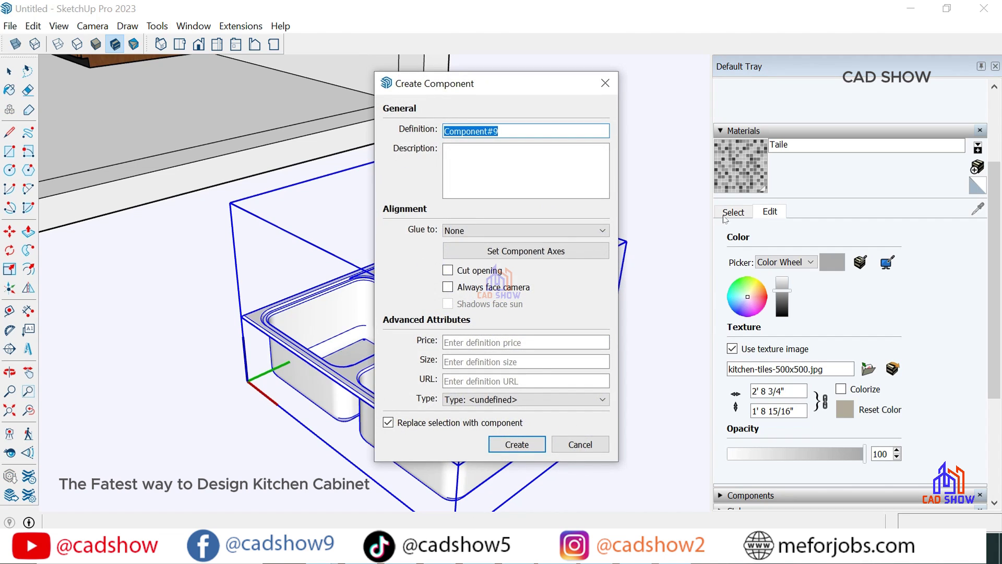
Set the sink component to glue Horizontal, with axes at its corner, and create it.
click(535, 235)
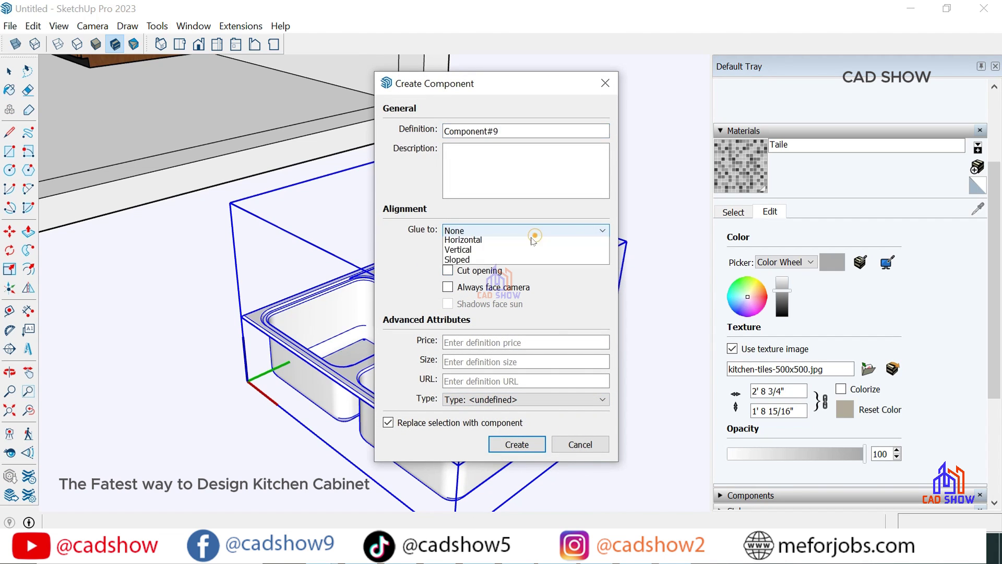
click(480, 263)
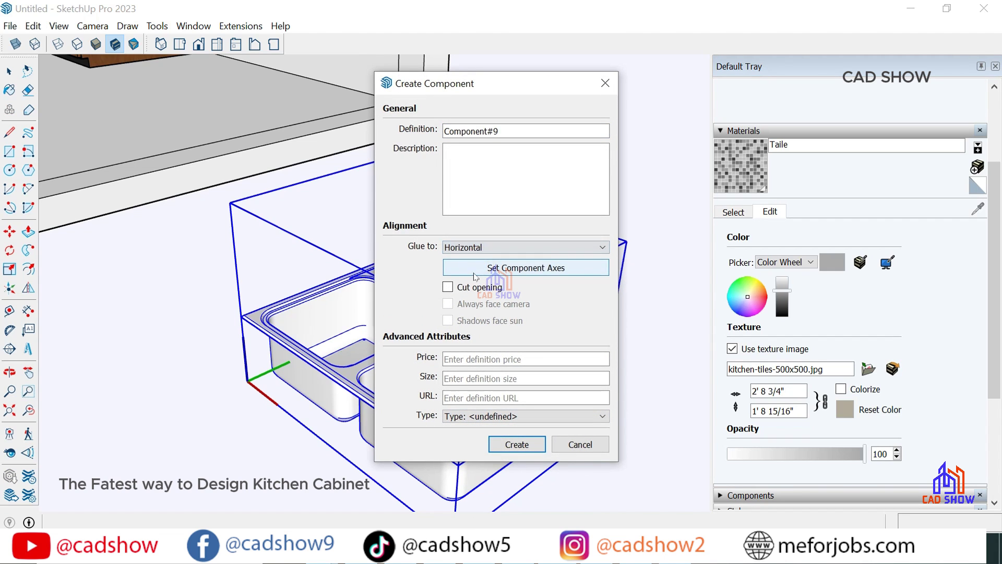
click(484, 266)
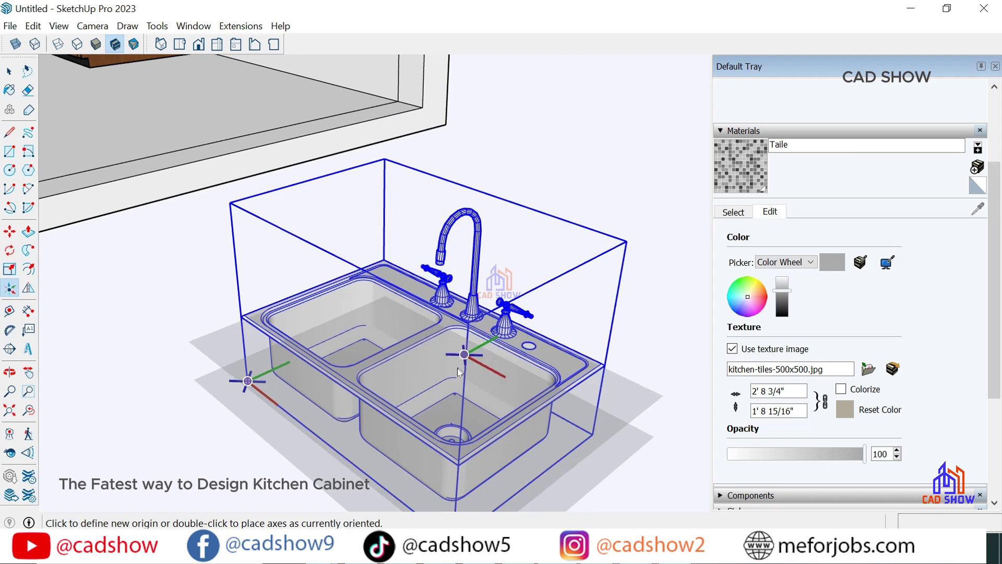
click(457, 465)
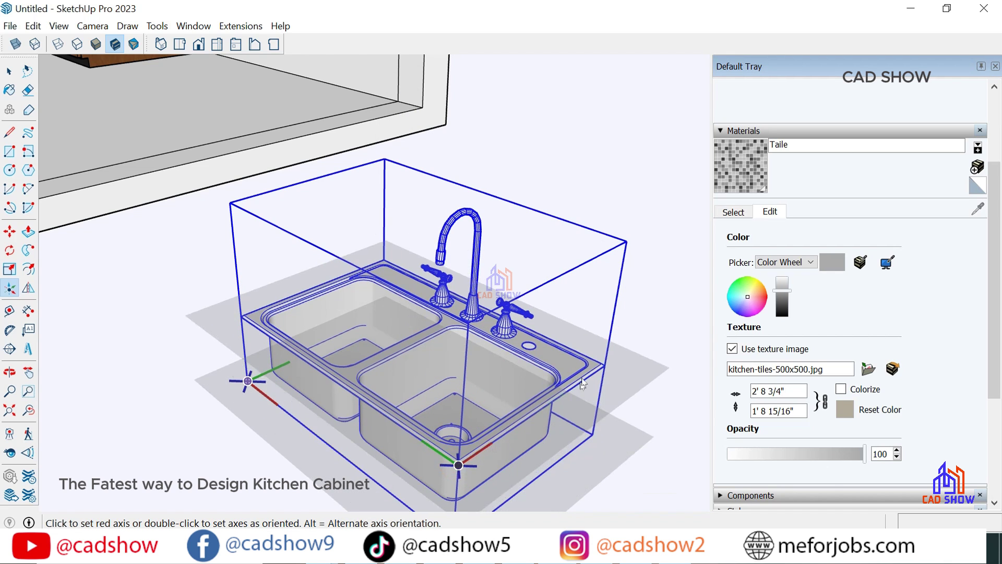
click(223, 298)
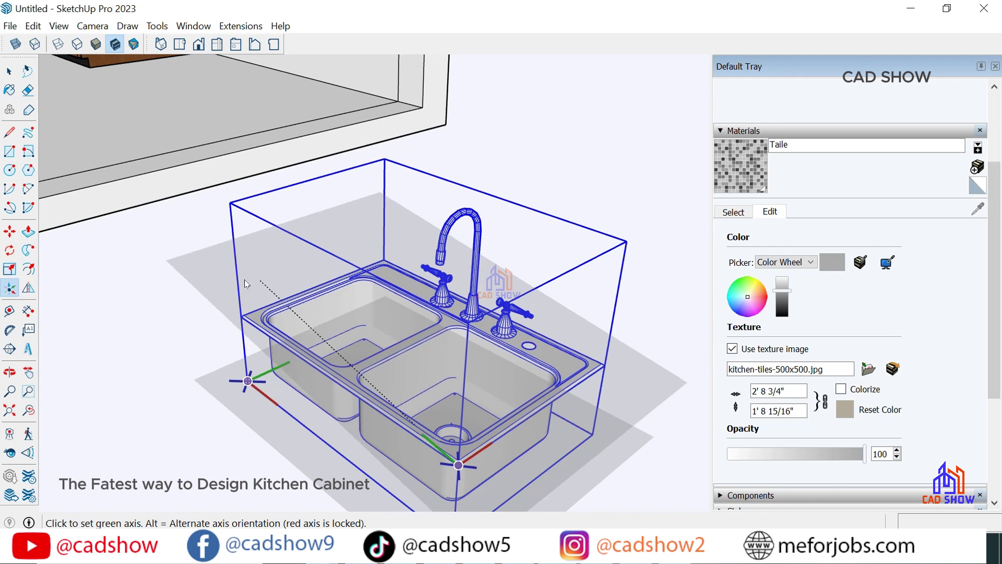
click(220, 296)
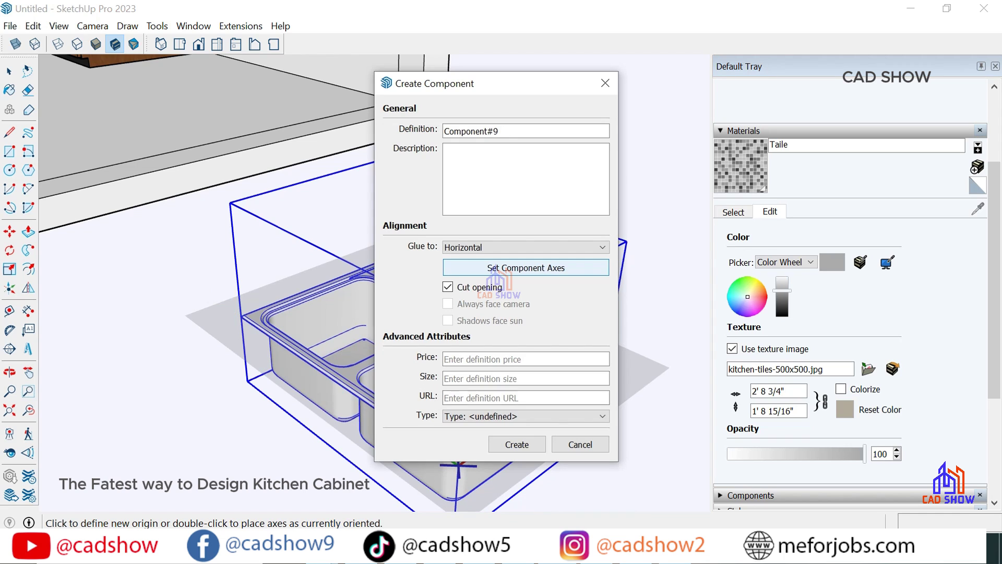
click(512, 444)
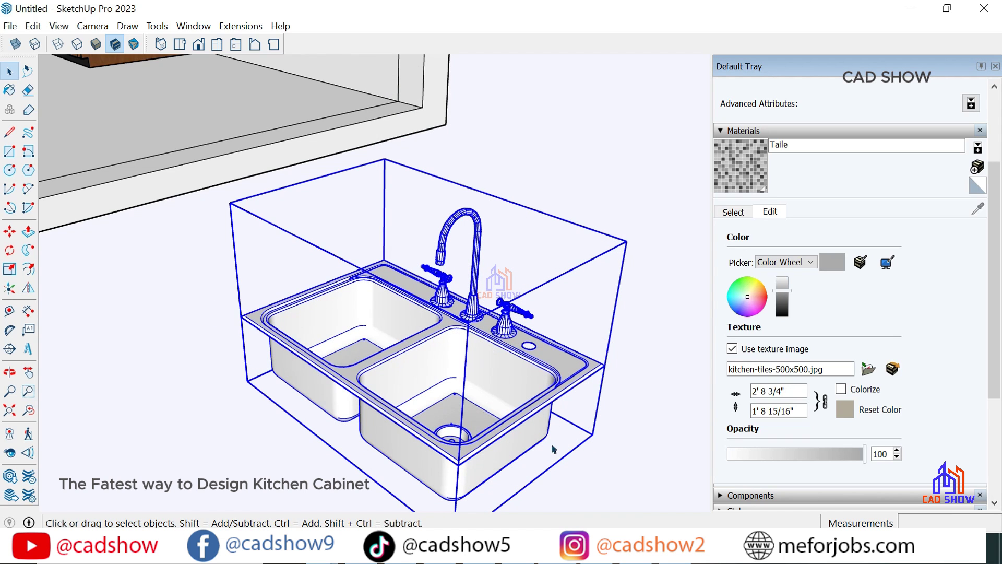
Move the double-bowl sink by its corner and drop it into the marble countertop.
click(11, 232)
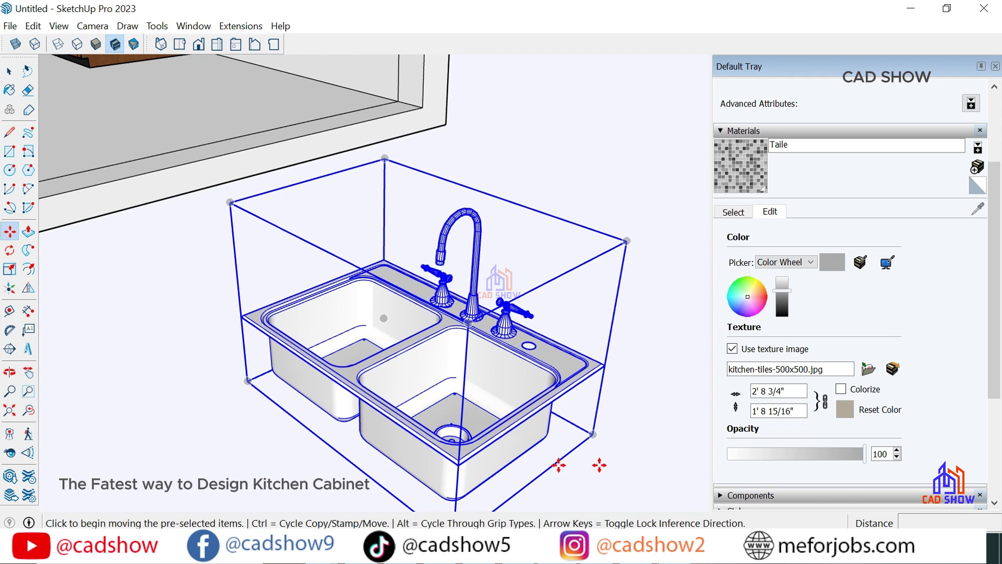
click(455, 465)
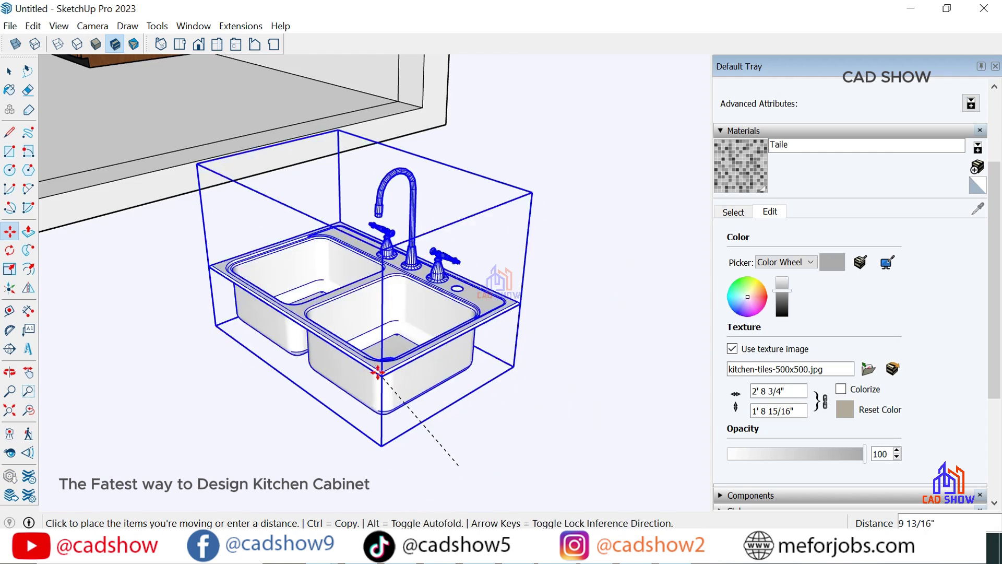
scroll(460, 459, down, 3)
scroll(521, 454, down, 3)
scroll(542, 459, down, 2)
scroll(544, 460, down, 3)
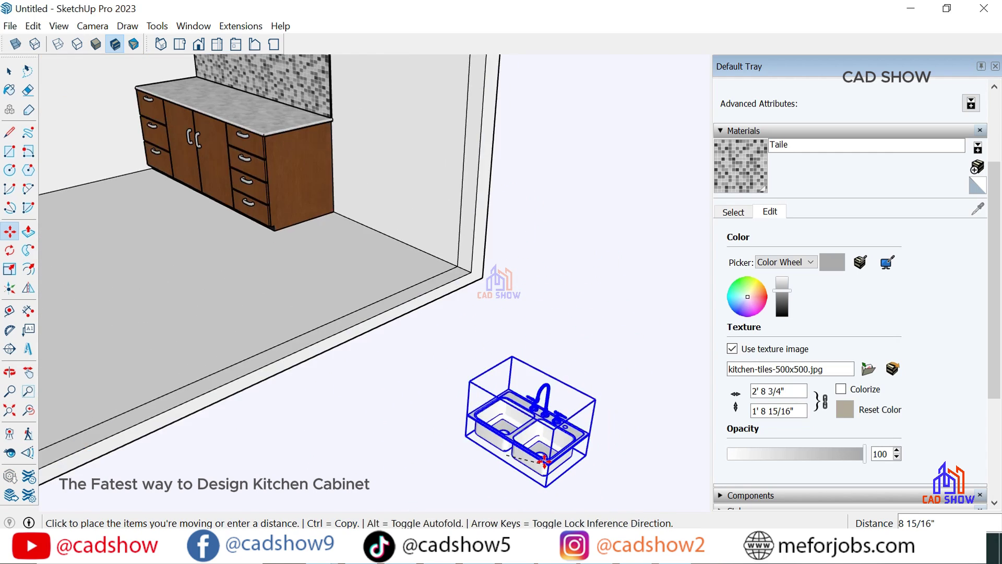
scroll(528, 480, down, 2)
middle_drag(239, 180, 268, 268)
scroll(282, 229, up, 3)
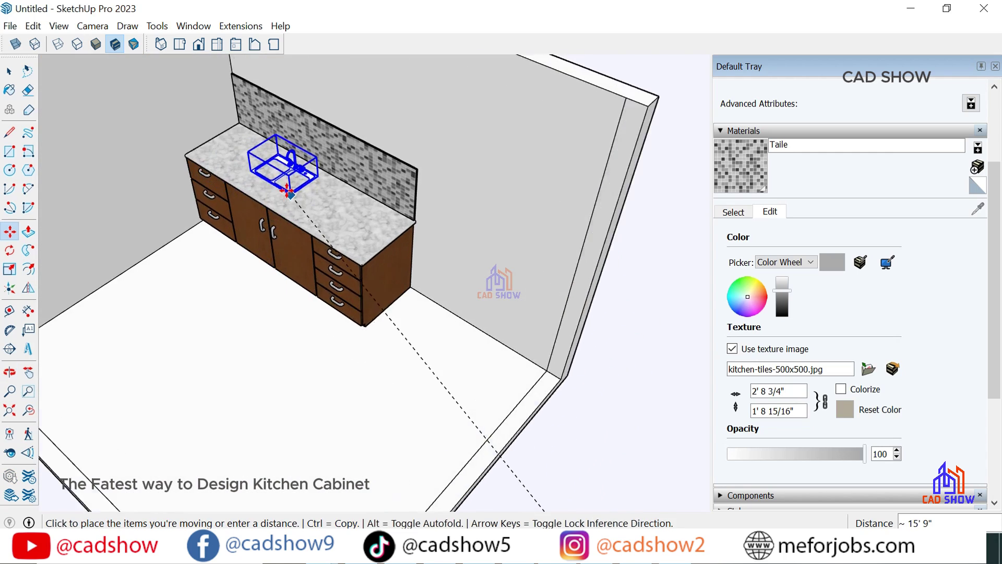
scroll(298, 198, up, 3)
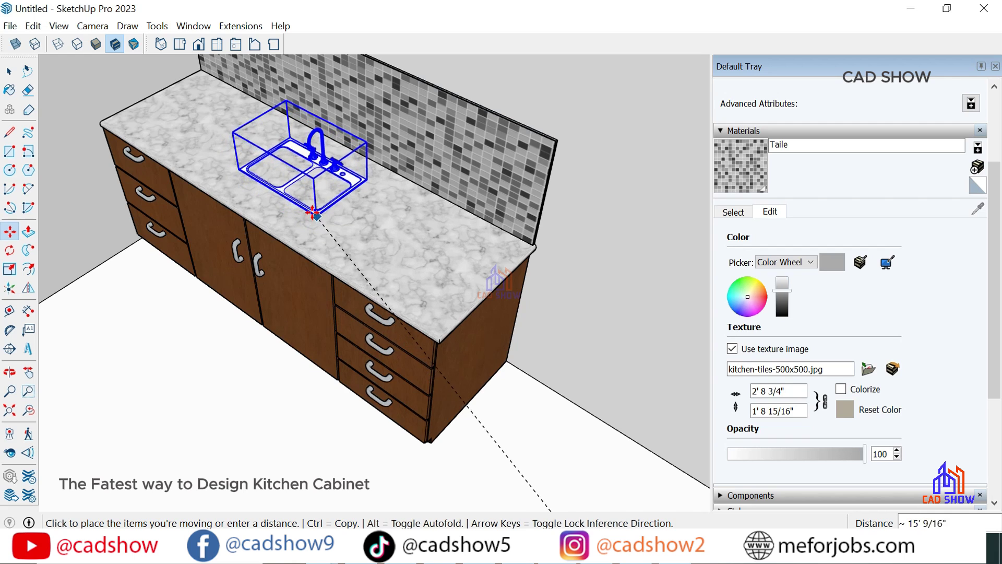
click(320, 203)
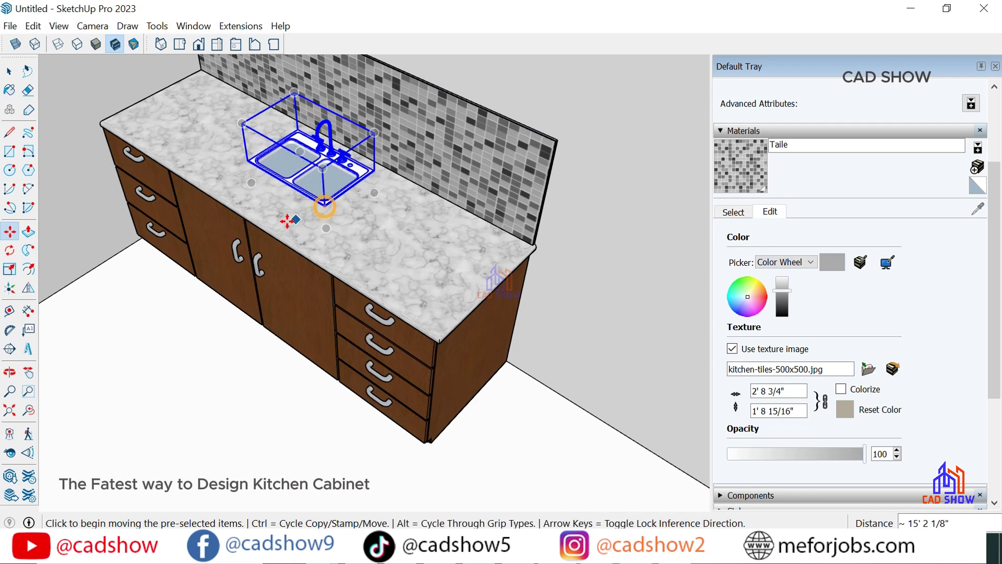
Select the sink's basin faces and orbit to a front view of the cabinet run.
scroll(177, 151, up, 3)
click(10, 70)
scroll(322, 169, up, 2)
click(369, 172)
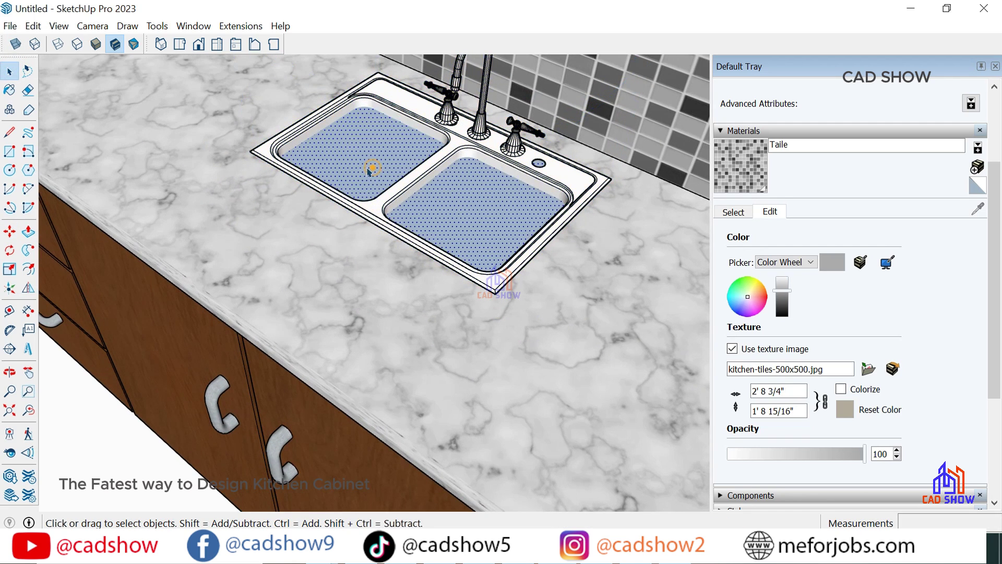
scroll(354, 181, down, 4)
mouse_move(354, 181)
middle_down()
mouse_move(437, 187)
mouse_move(329, 133)
mouse_move(269, 196)
mouse_move(458, 236)
mouse_move(249, 329)
mouse_move(324, 292)
mouse_move(319, 361)
mouse_move(425, 284)
mouse_move(539, 286)
mouse_move(492, 331)
mouse_move(519, 290)
mouse_move(459, 290)
mouse_move(420, 320)
mouse_move(360, 245)
mouse_move(365, 313)
mouse_move(391, 275)
mouse_move(291, 346)
mouse_move(365, 292)
middle_up()
Orbit to a higher view of the counter and collapse the Default Tray.
scroll(496, 284, up, 3)
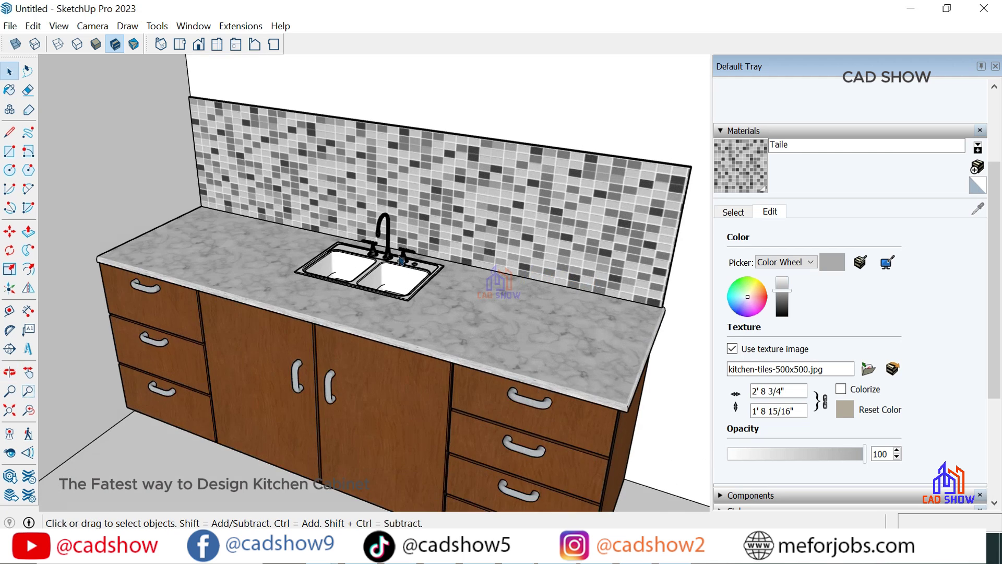
middle_drag(496, 284, 401, 259)
scroll(401, 259, down, 2)
click(979, 67)
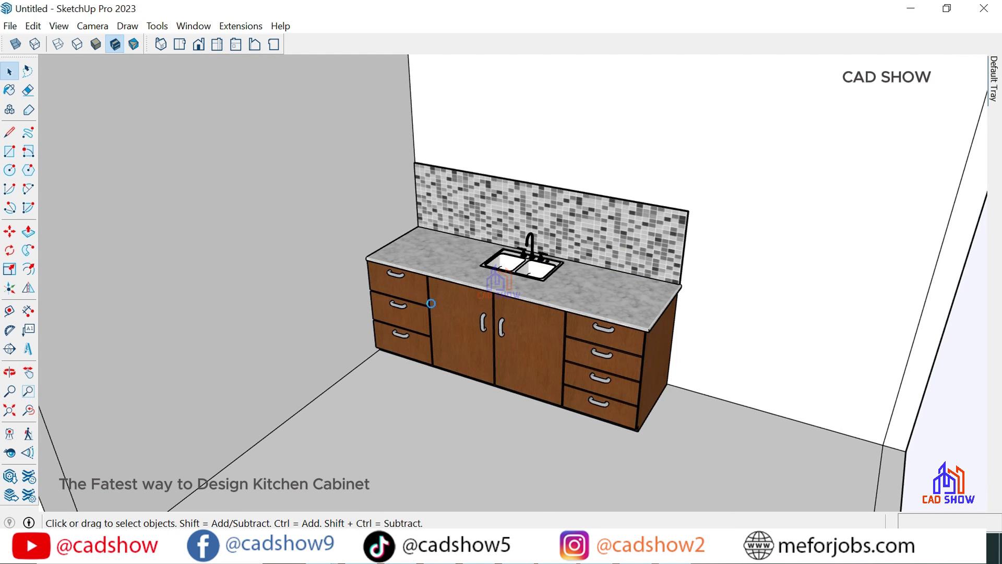
Orbit and zoom to a frontal view of the finished sink and tiled backsplash.
scroll(522, 268, up, 3)
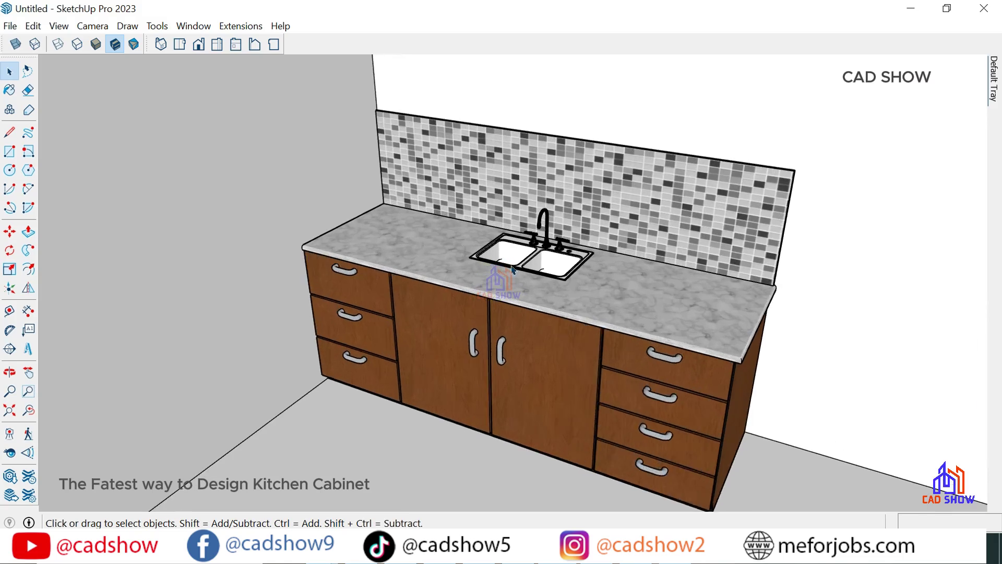
mouse_move(536, 268)
middle_down()
mouse_move(565, 225)
mouse_move(405, 248)
mouse_move(624, 320)
mouse_move(420, 340)
mouse_move(535, 348)
mouse_move(488, 287)
mouse_move(672, 325)
mouse_move(470, 298)
mouse_move(431, 373)
mouse_move(625, 324)
mouse_move(447, 347)
mouse_move(493, 273)
middle_up()
scroll(497, 253, up, 2)
scroll(494, 266, up, 1)
scroll(519, 223, down, 2)
scroll(518, 223, up, 2)
scroll(518, 223, down, 1)
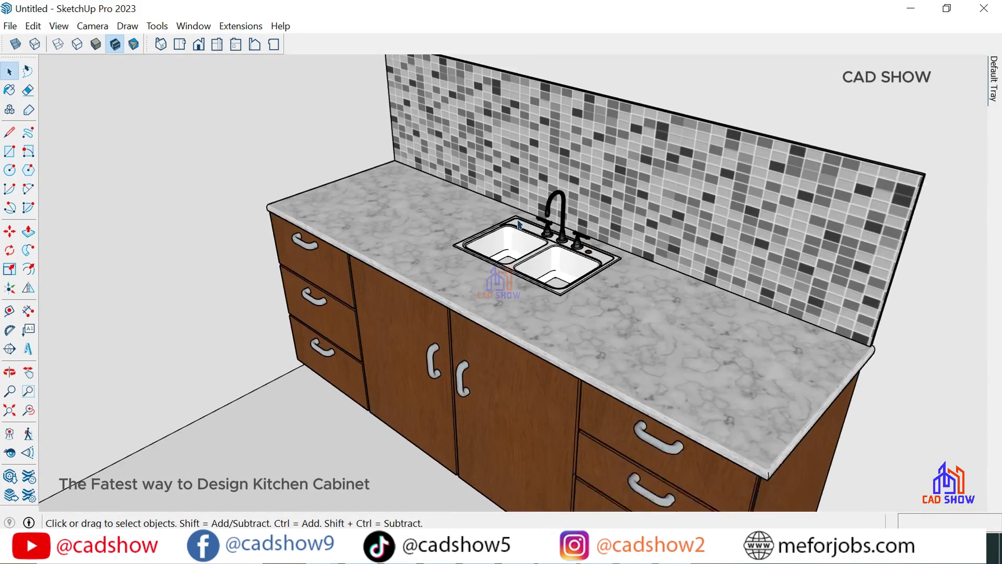